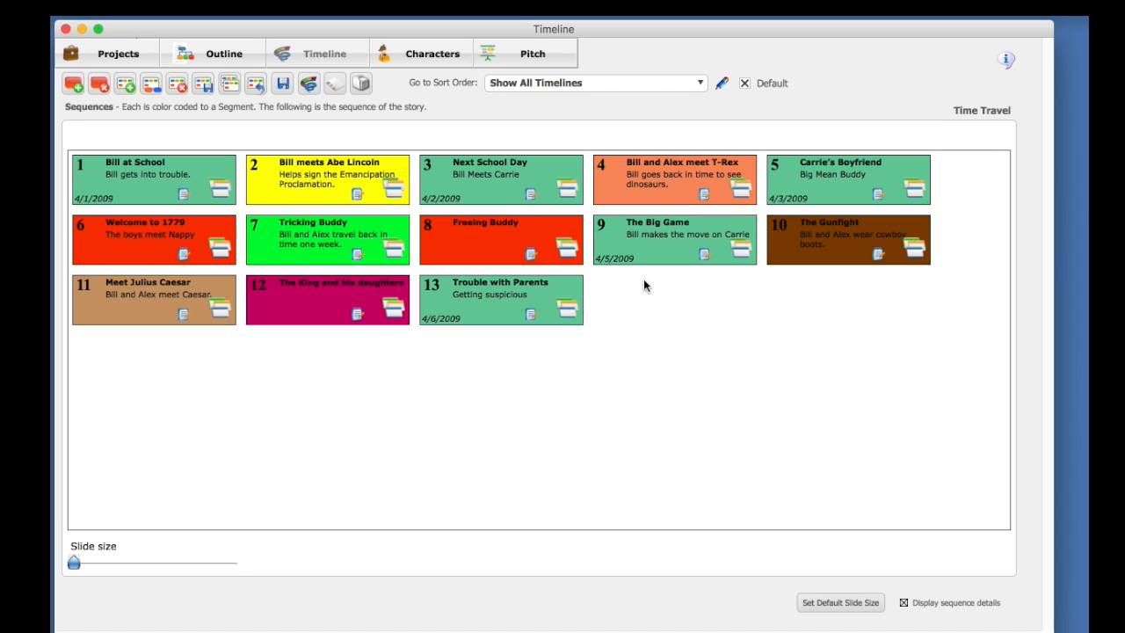
Look over the Time Travel timeline's segment list, close it, and view the index cards of the Bill at School sequence.
{"action": "left_click", "coordinate": [310, 85]}
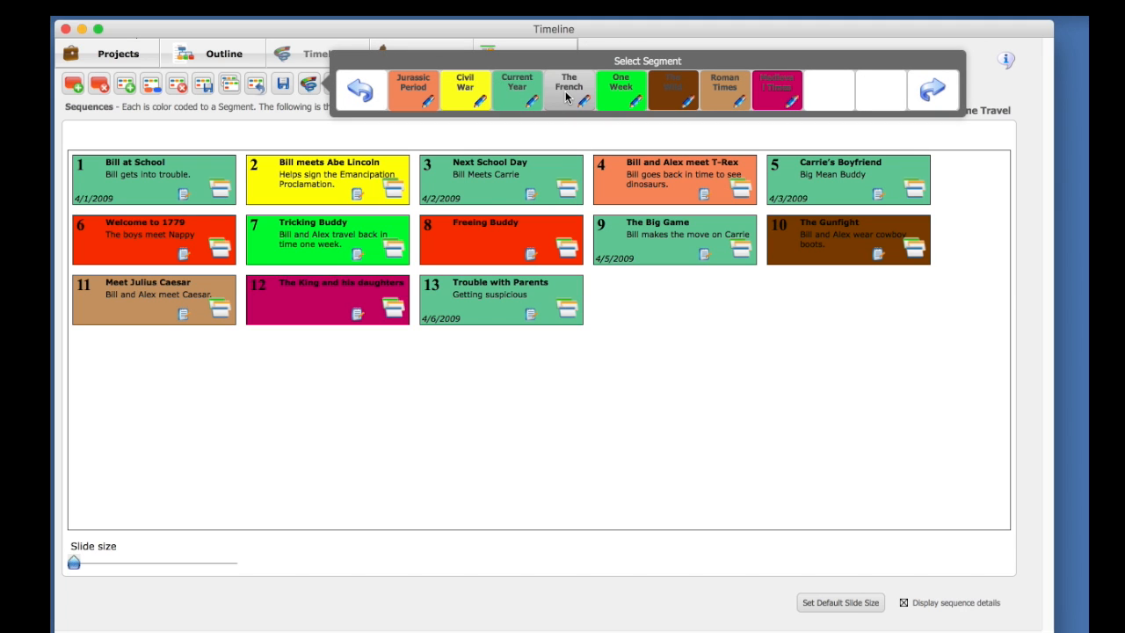
{"action": "left_click", "coordinate": [417, 134]}
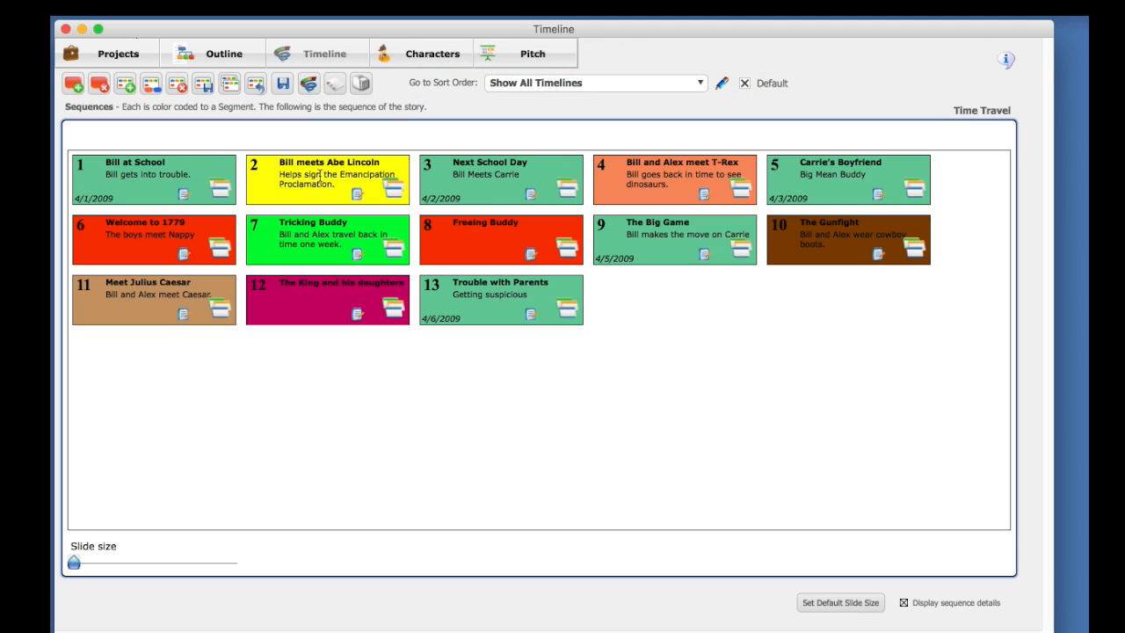
{"action": "left_click", "coordinate": [220, 191]}
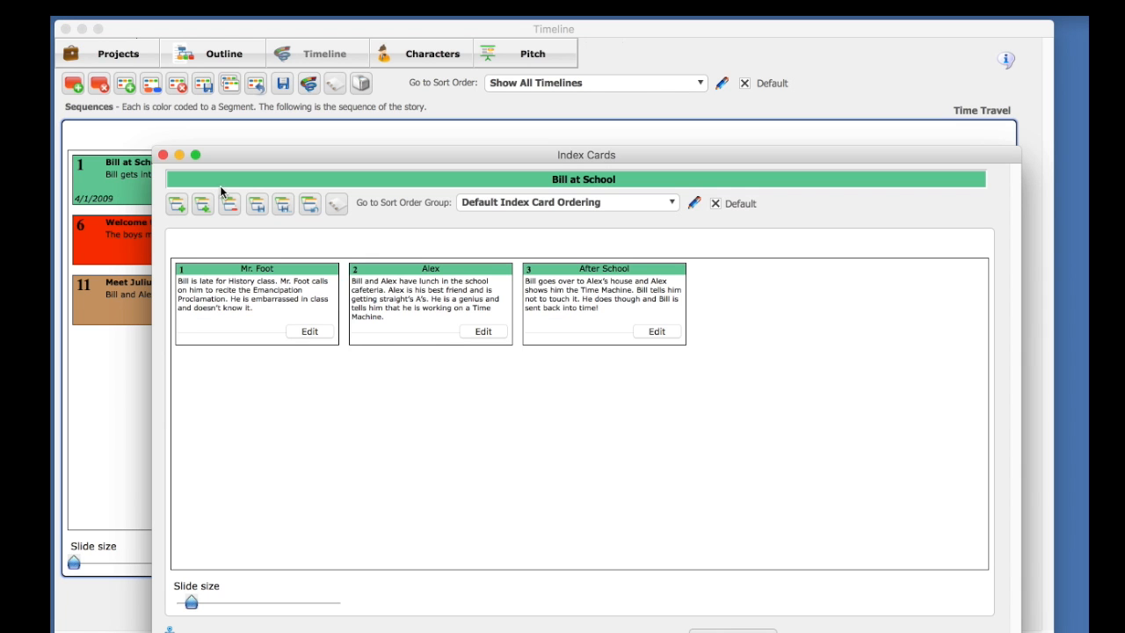
{"action": "left_click_drag", "start_coordinate": [279, 156], "coordinate": [264, 70]}
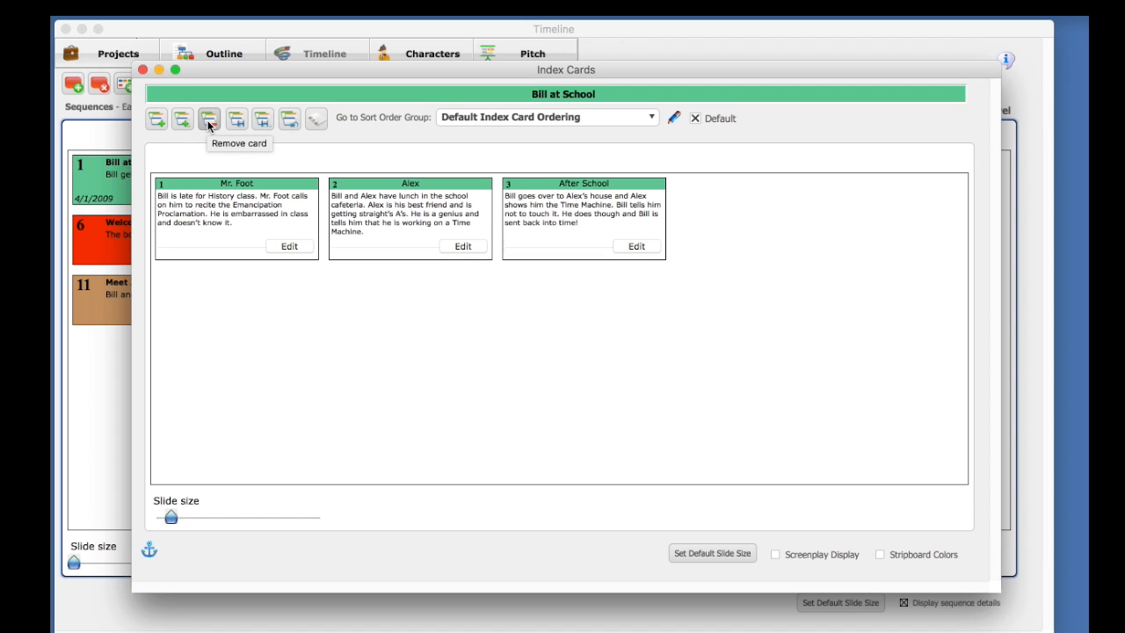
Inspect the Mr. Foot index card and the characters available to add to it, and return to the timeline.
{"action": "left_click", "coordinate": [293, 246]}
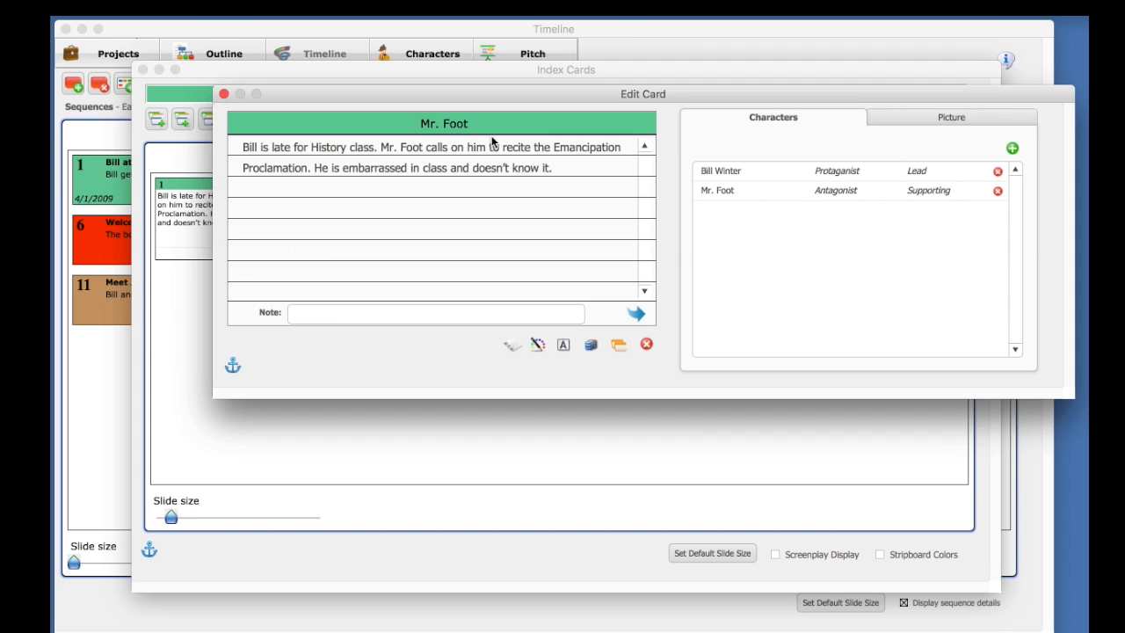
{"action": "left_click_drag", "start_coordinate": [510, 98], "coordinate": [405, 119]}
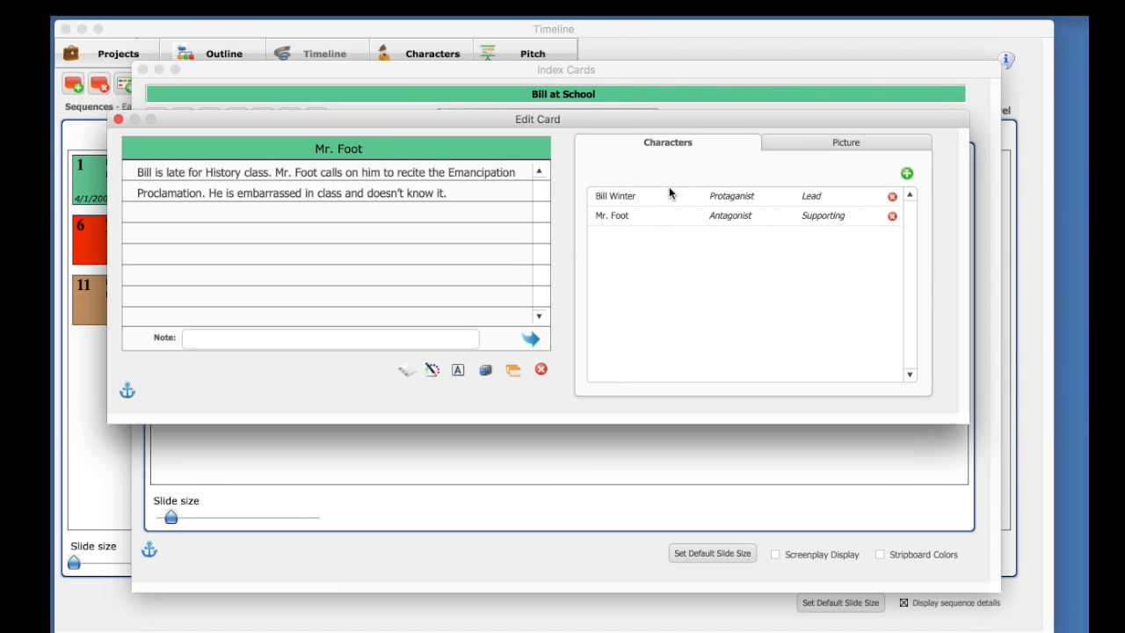
{"action": "left_click", "coordinate": [907, 174]}
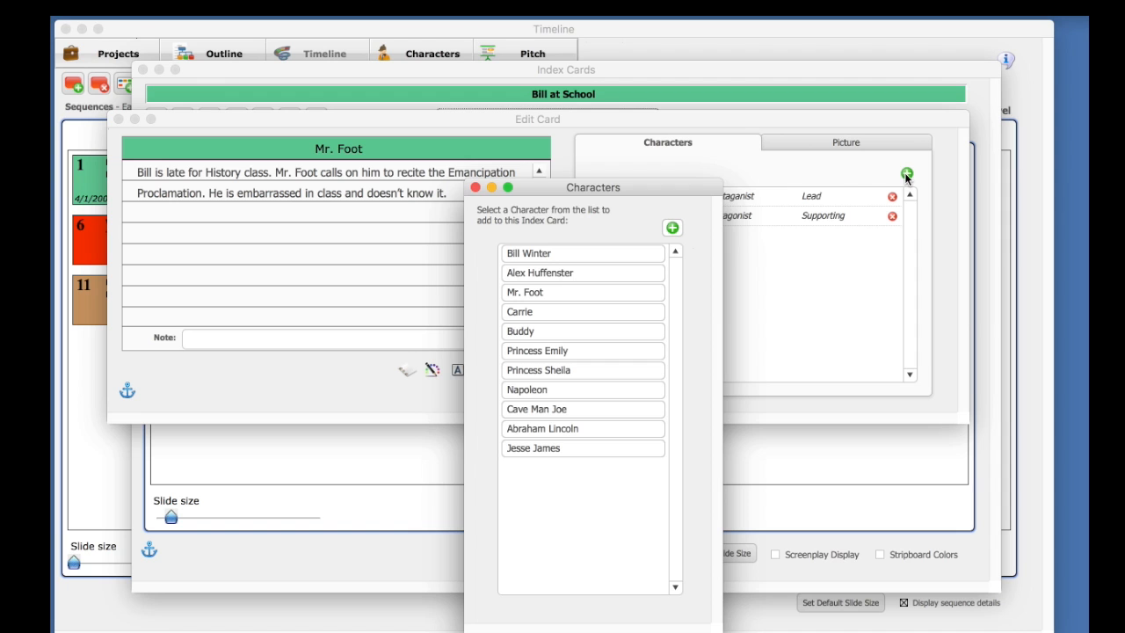
{"action": "left_click_drag", "start_coordinate": [624, 193], "coordinate": [760, 145]}
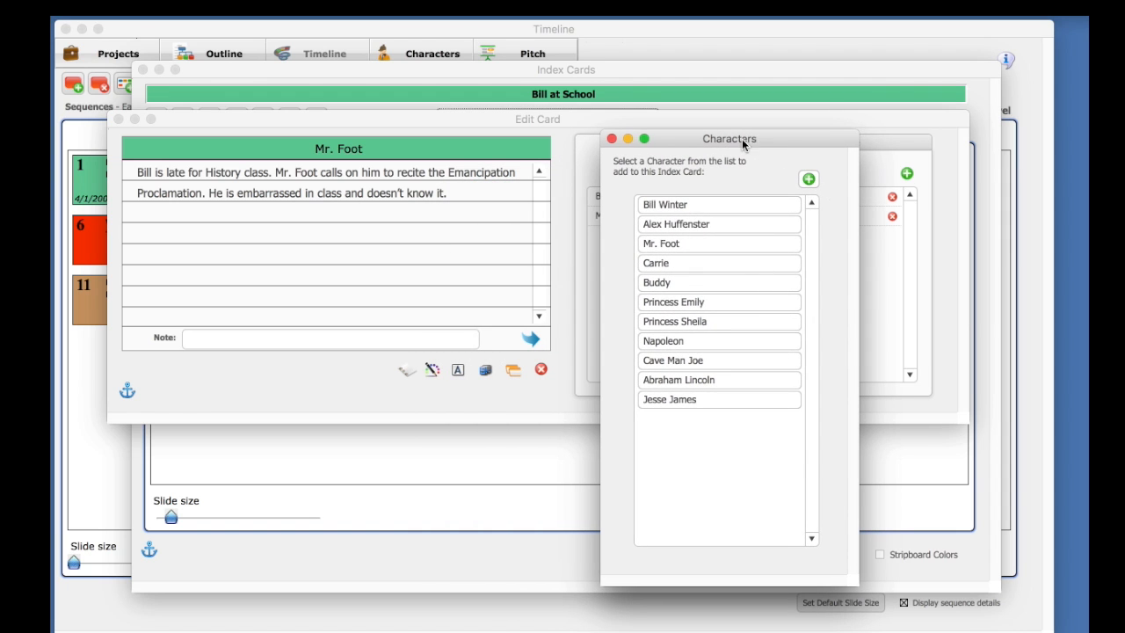
{"action": "left_click", "coordinate": [612, 141]}
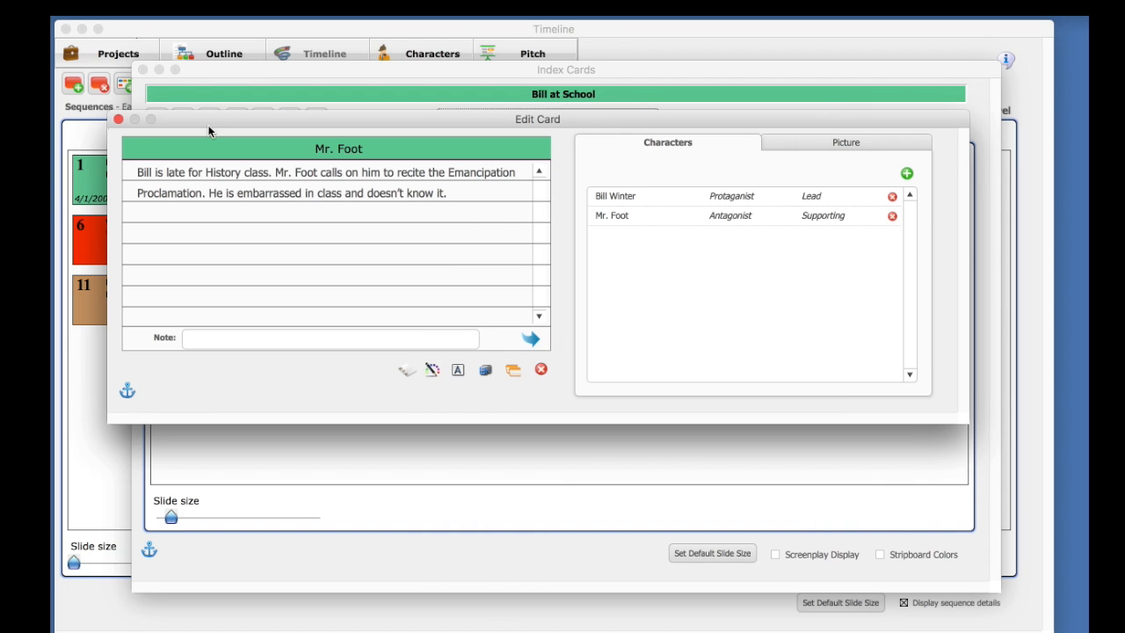
{"action": "left_click", "coordinate": [117, 119]}
{"action": "left_click", "coordinate": [142, 69]}
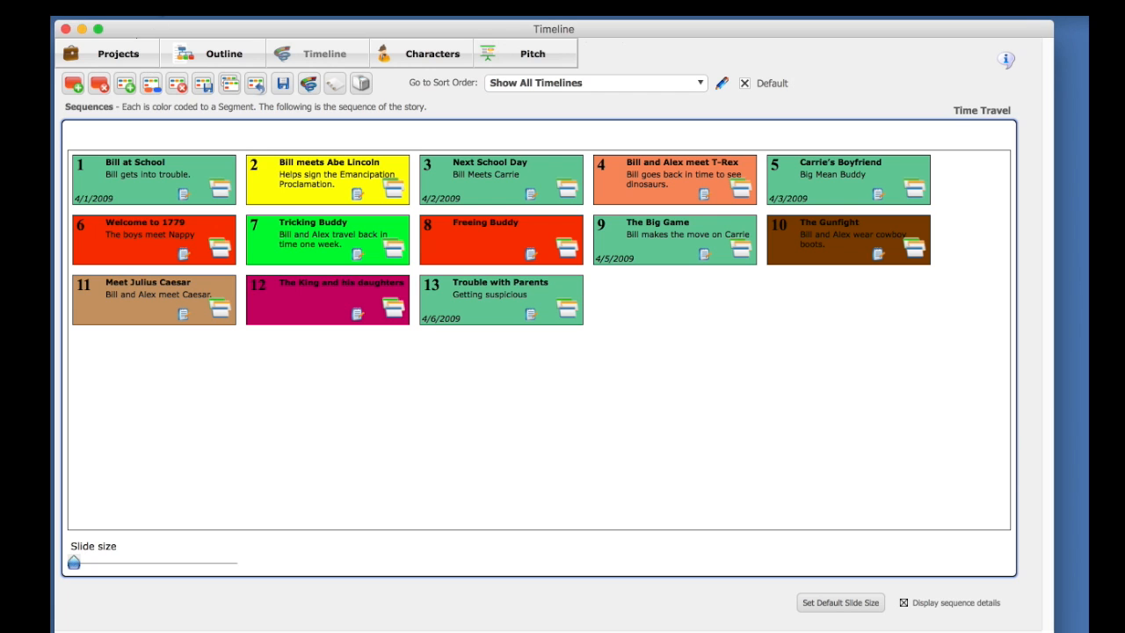
Examine the export options for the timeline, including the screenplay export of index cards to Final Draft (.fdx).
{"action": "left_click", "coordinate": [159, 7]}
{"action": "mouse_move", "coordinate": [326, 271]}
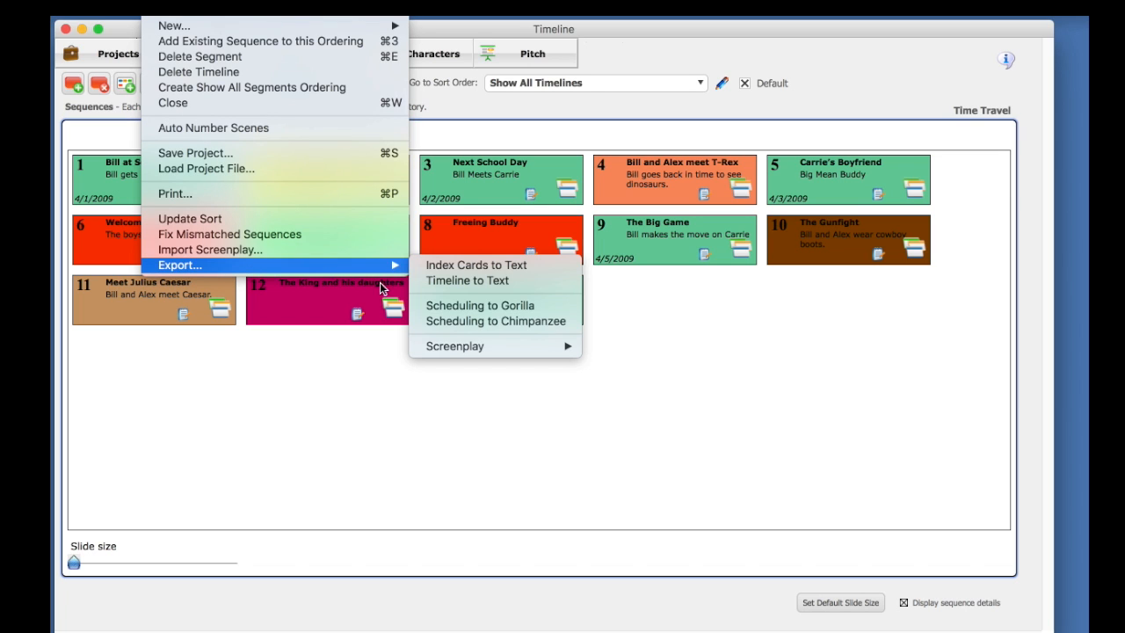
{"action": "mouse_move", "coordinate": [491, 343]}
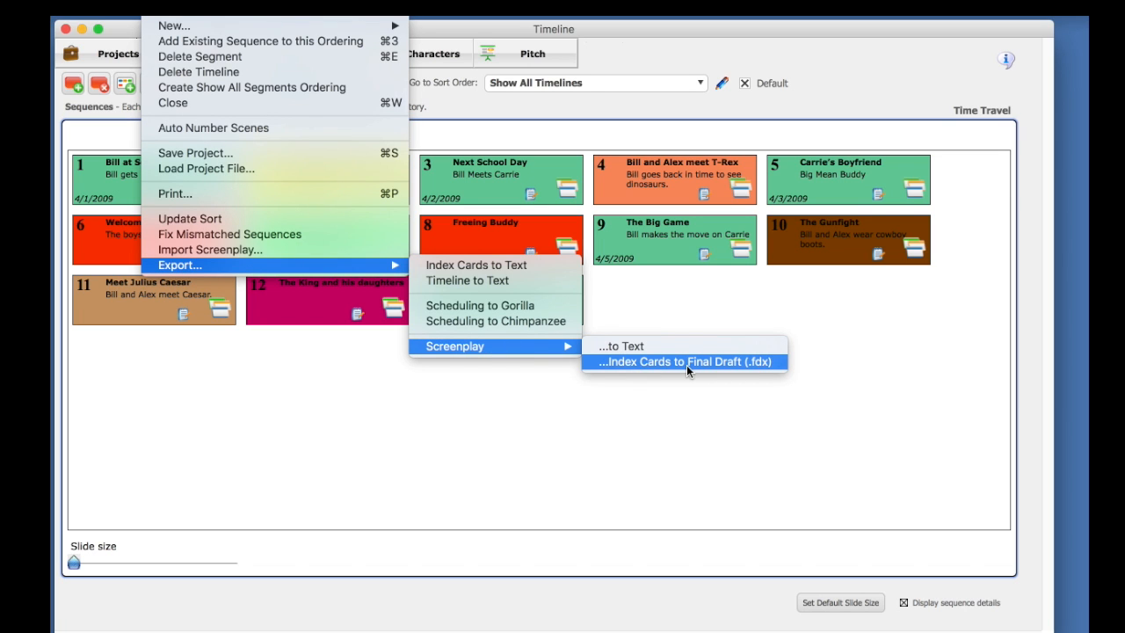
{"action": "left_click", "coordinate": [803, 373]}
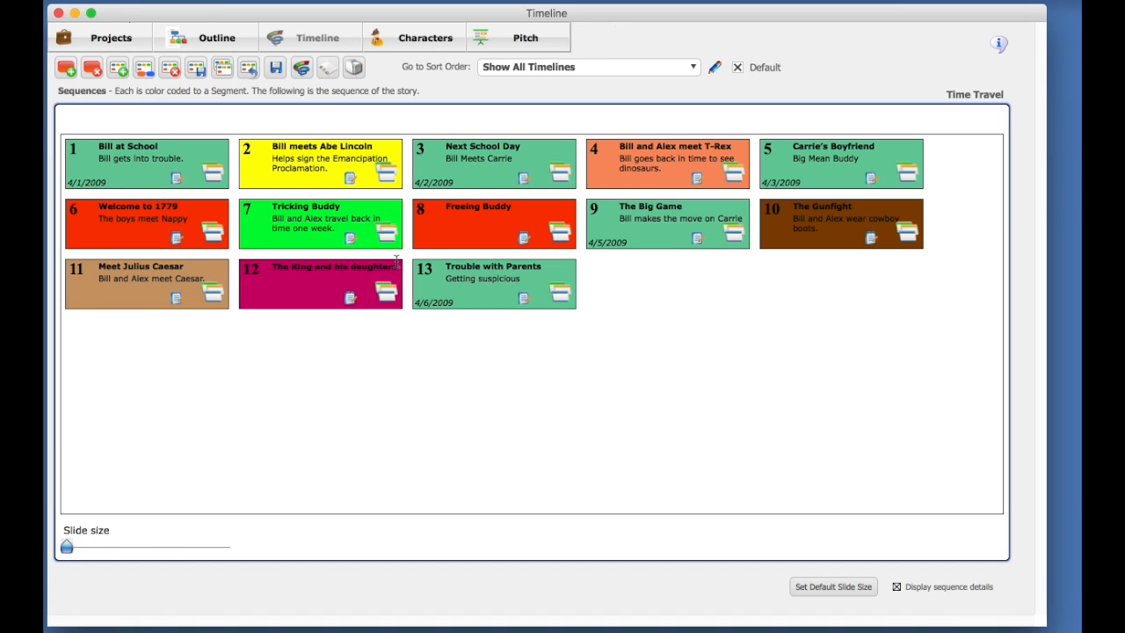
Create a new StoryO project from scratch titled "Time Travel Tutorial", without an episode number.
{"action": "left_click", "coordinate": [107, 40]}
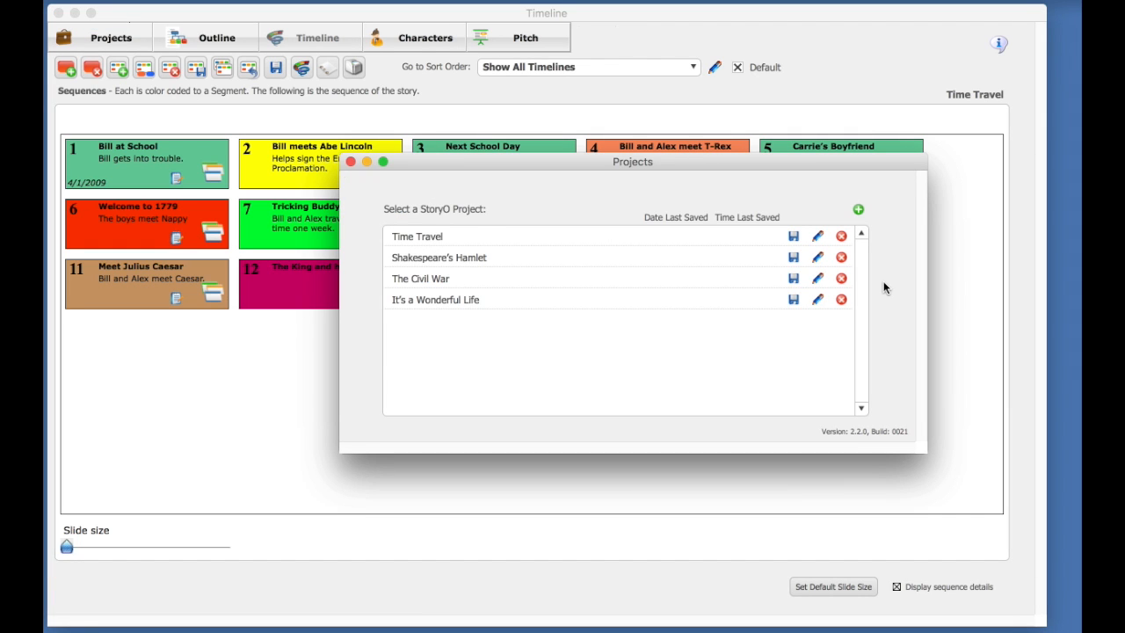
{"action": "left_click", "coordinate": [858, 211]}
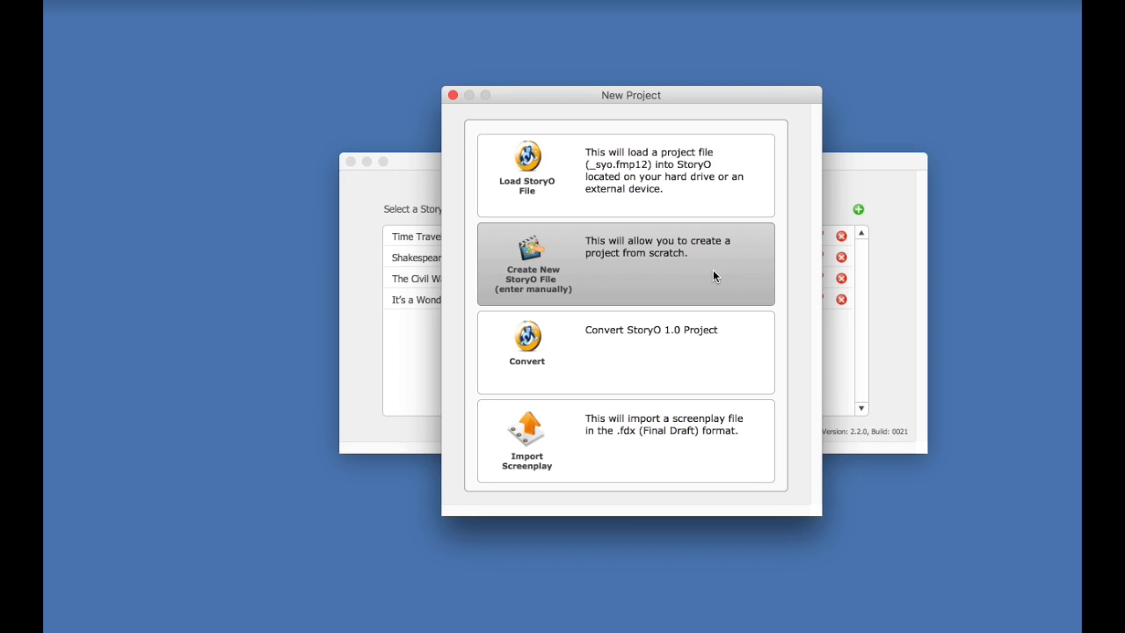
{"action": "left_click", "coordinate": [620, 268]}
{"action": "left_click_drag", "start_coordinate": [646, 205], "coordinate": [569, 190]}
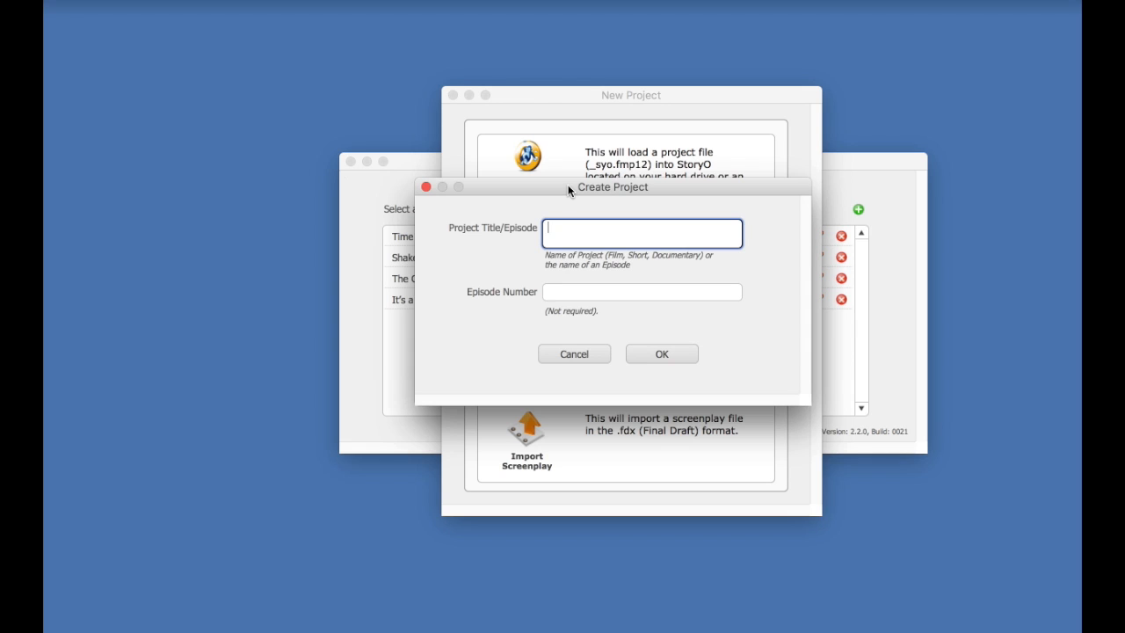
{"action": "type", "text": "Time Travel Tutorial"}
{"action": "left_click", "coordinate": [658, 354]}
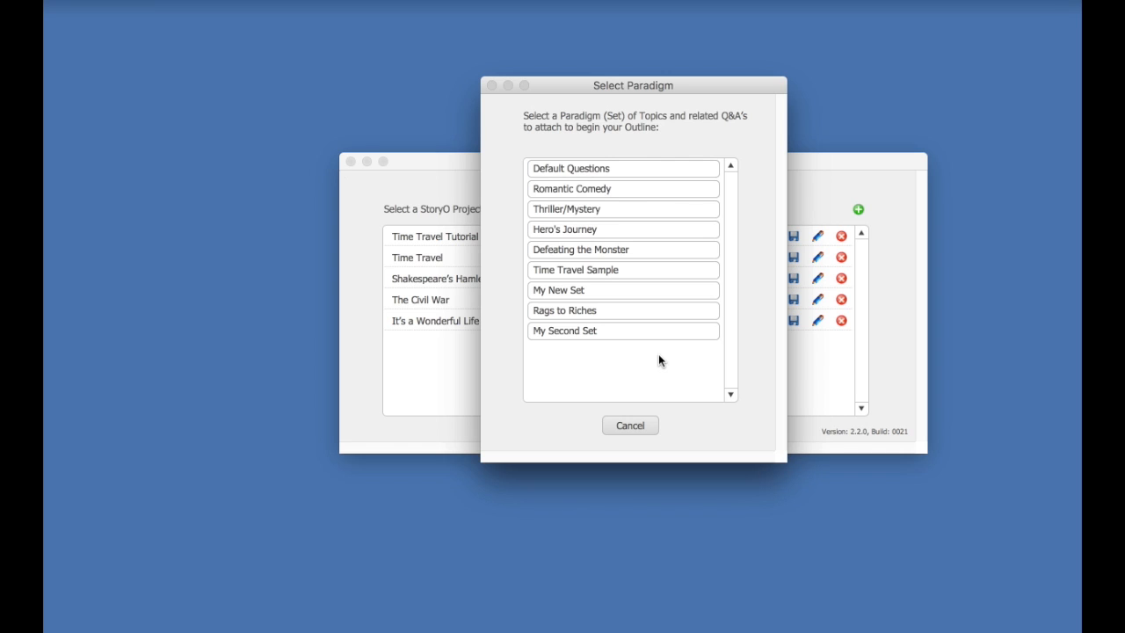
Skip attaching a paradigm to the outline and open the Time Travel Tutorial project.
{"action": "left_click", "coordinate": [626, 423]}
{"action": "left_click", "coordinate": [643, 430]}
{"action": "left_click", "coordinate": [642, 427]}
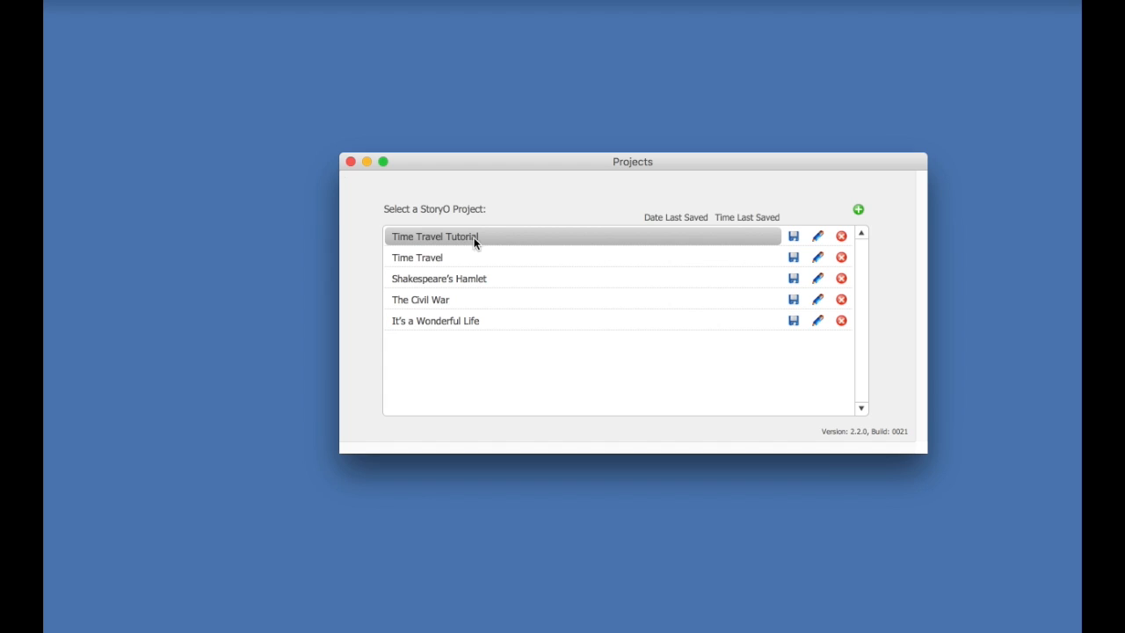
{"action": "double_click", "coordinate": [514, 238]}
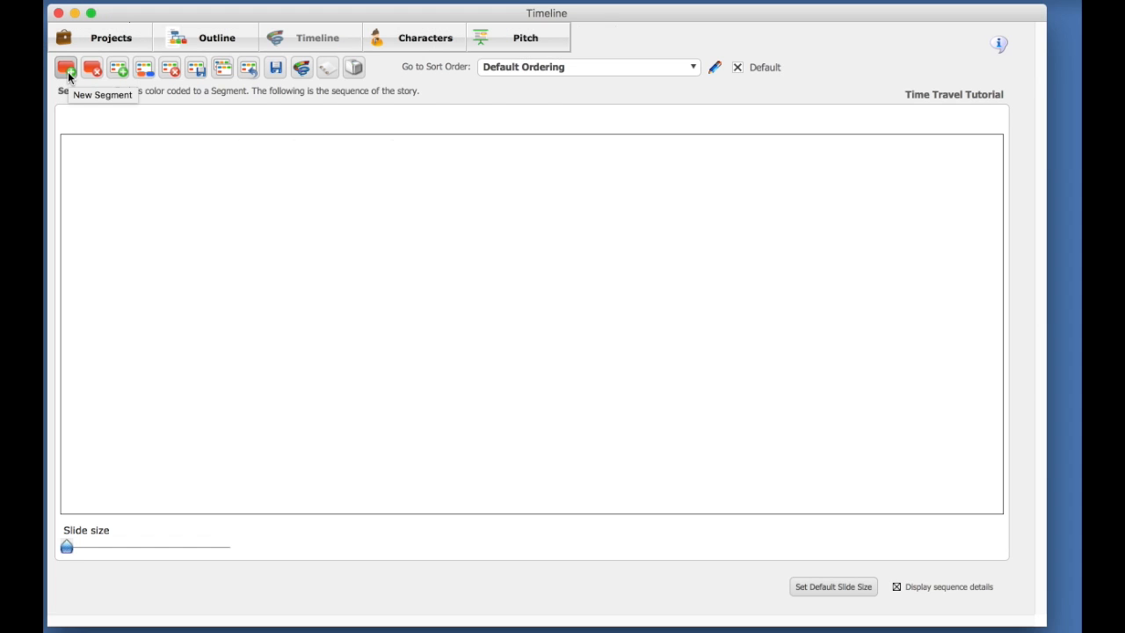
Create a segment named "Current Year", measured in days, with a green segment color.
{"action": "left_click", "coordinate": [68, 70]}
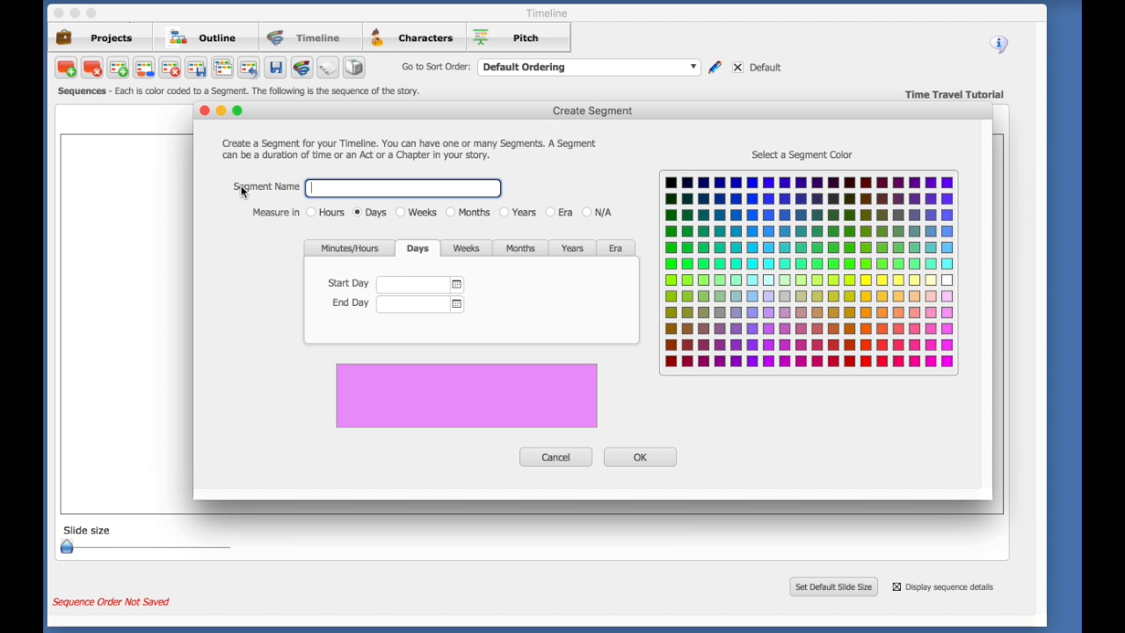
{"action": "type", "text": "Current Year"}
{"action": "key", "text": "Tab"}
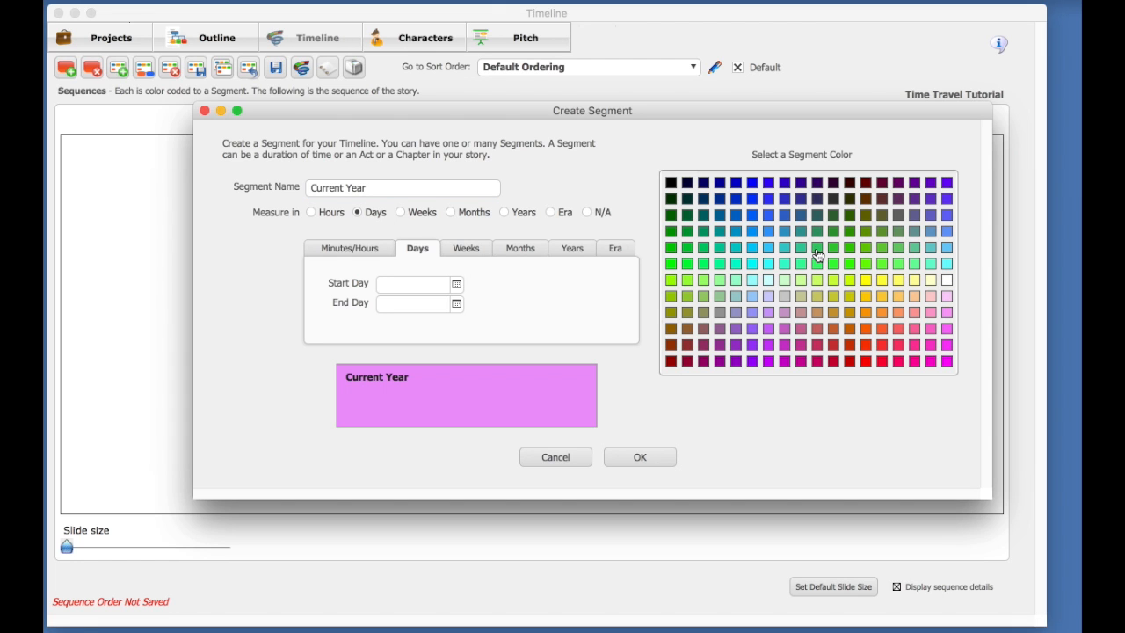
{"action": "left_click", "coordinate": [707, 252]}
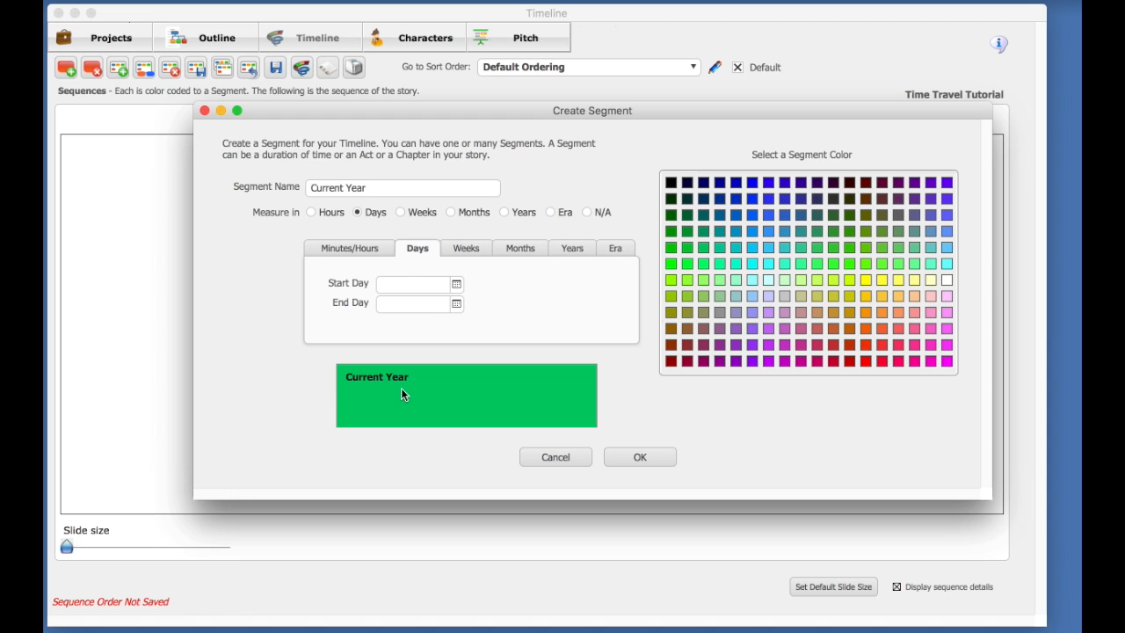
{"action": "left_click", "coordinate": [651, 459]}
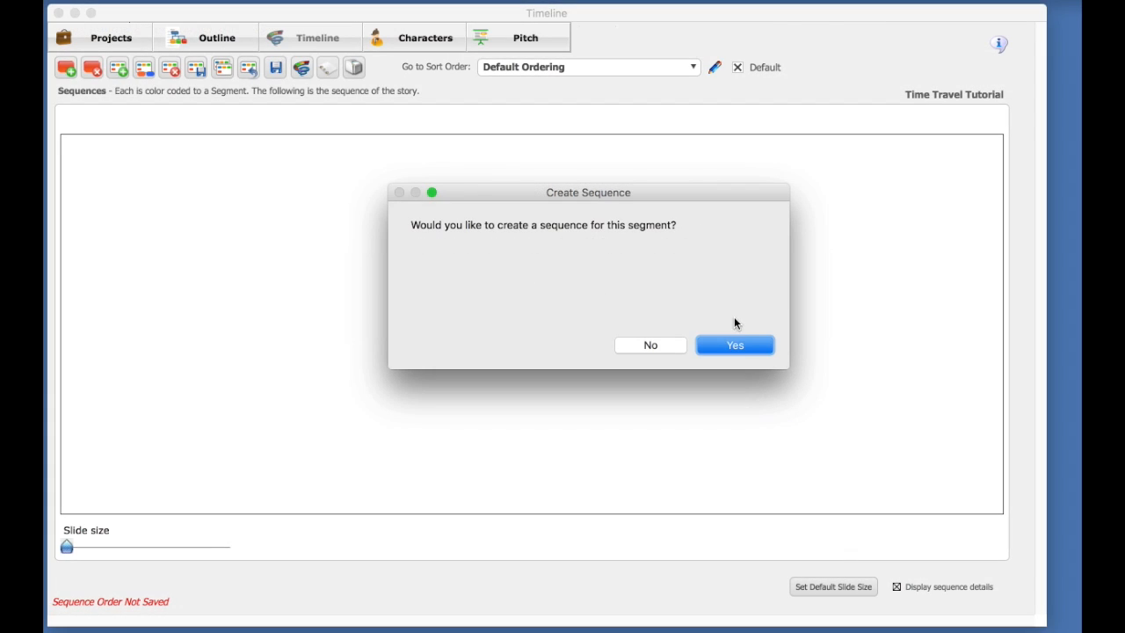
Start a sequence for the Current Year segment named "Bill at School" with the quick description "Bill gets into trouble".
{"action": "left_click", "coordinate": [794, 441]}
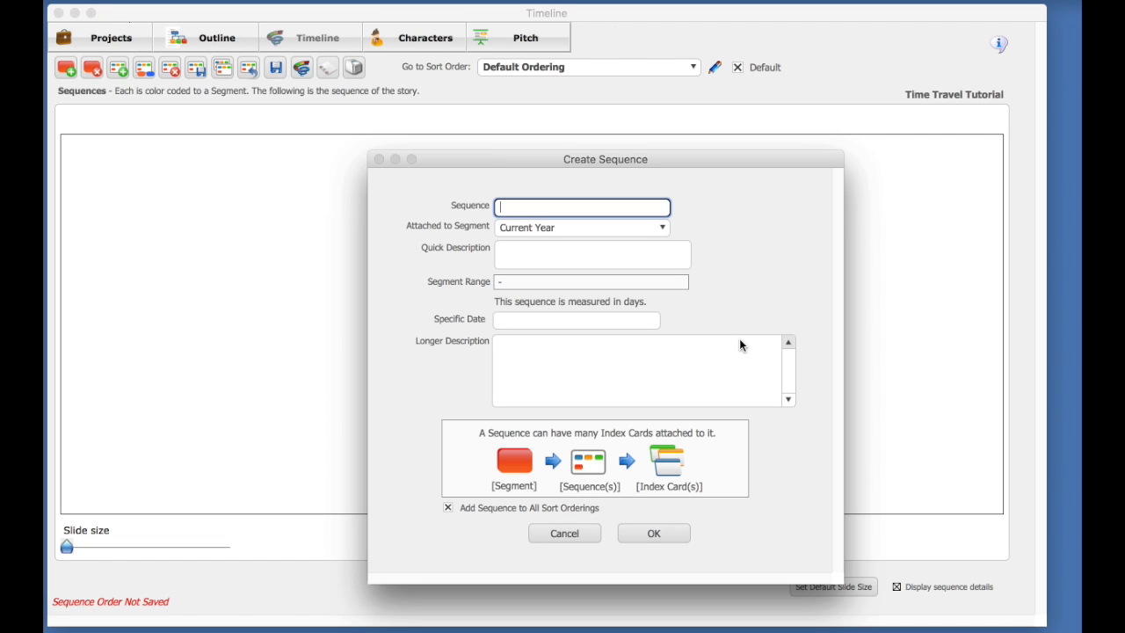
{"action": "type", "text": "Bill"}
{"action": "type", "text": " at "}
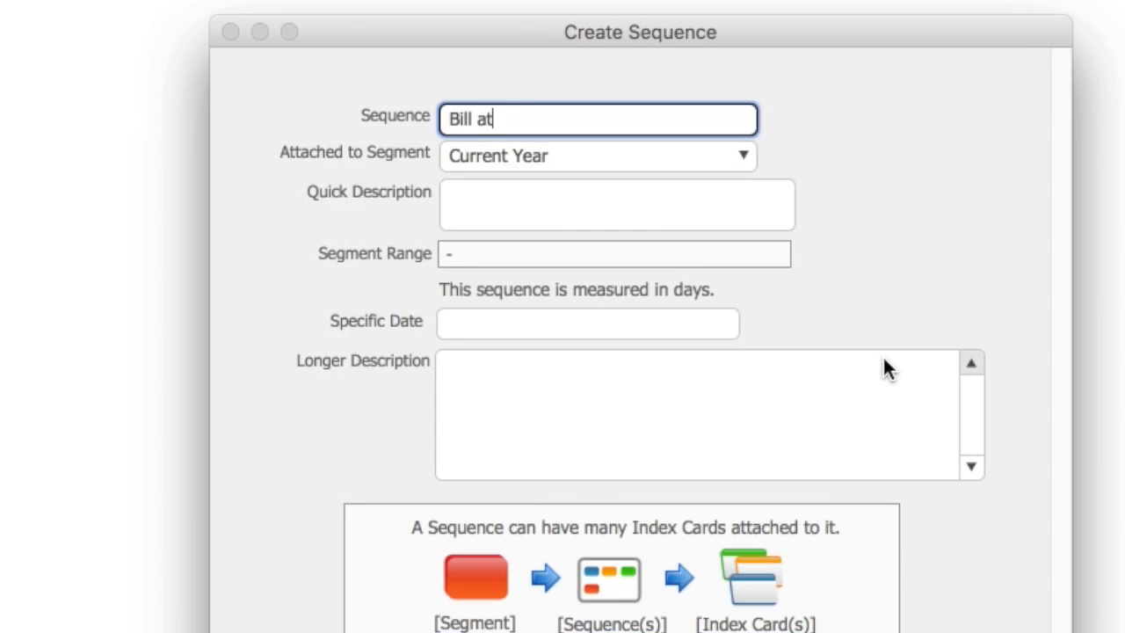
{"action": "type", "text": "School"}
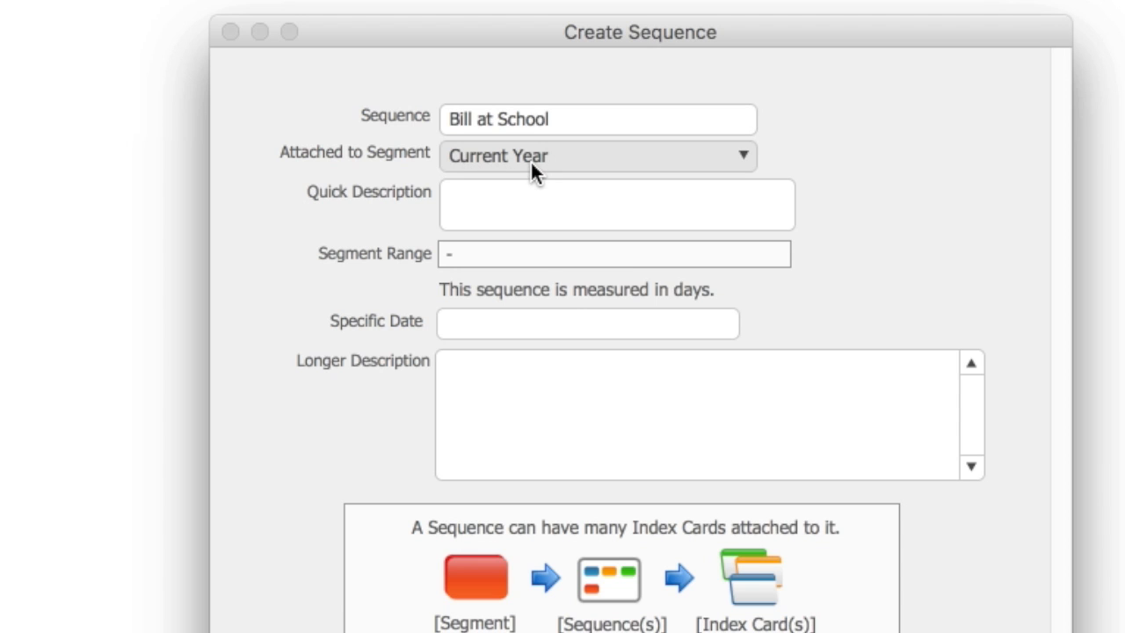
{"action": "left_click", "coordinate": [464, 203]}
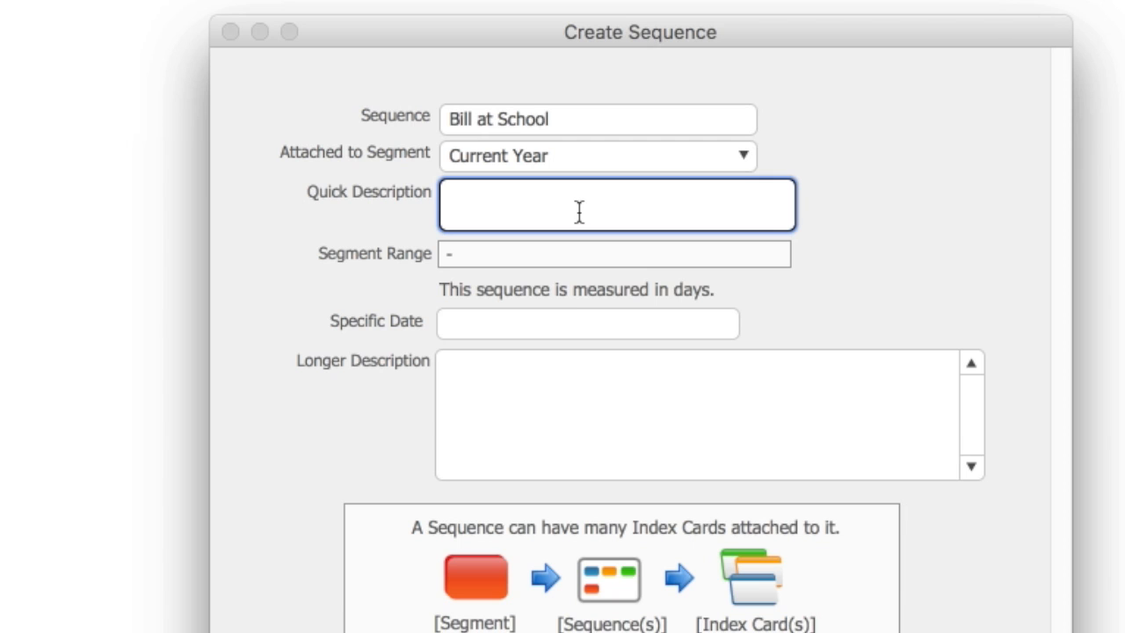
{"action": "type", "text": "Bill gets into trouble"}
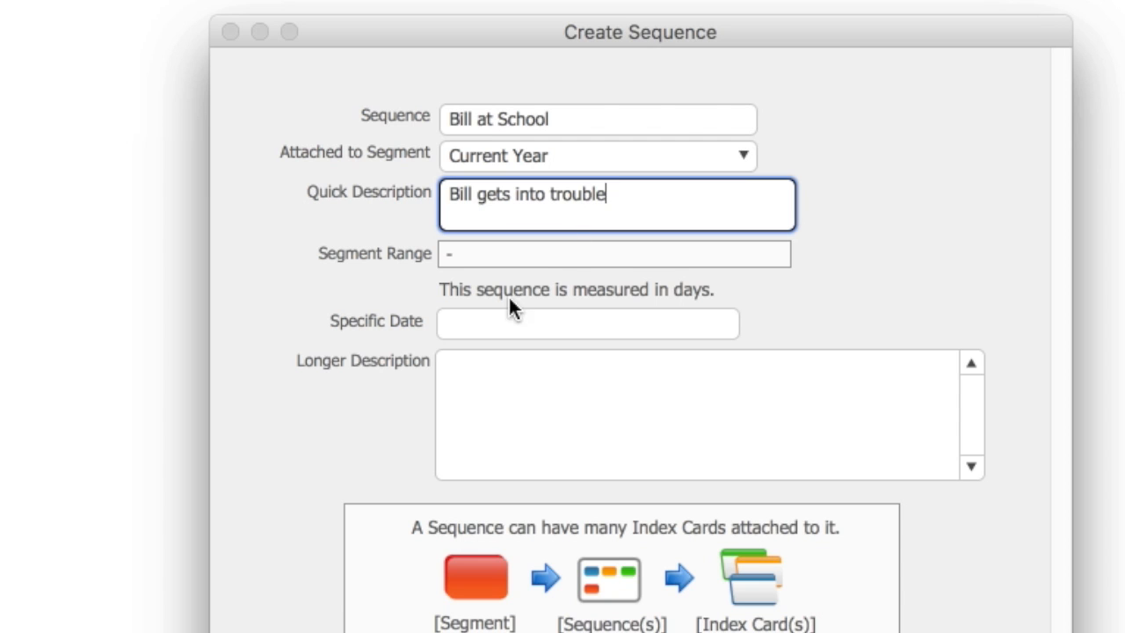
Set the sequence's specific date to 4/2/2009 and add the sequence to the timeline.
{"action": "left_click", "coordinate": [465, 323]}
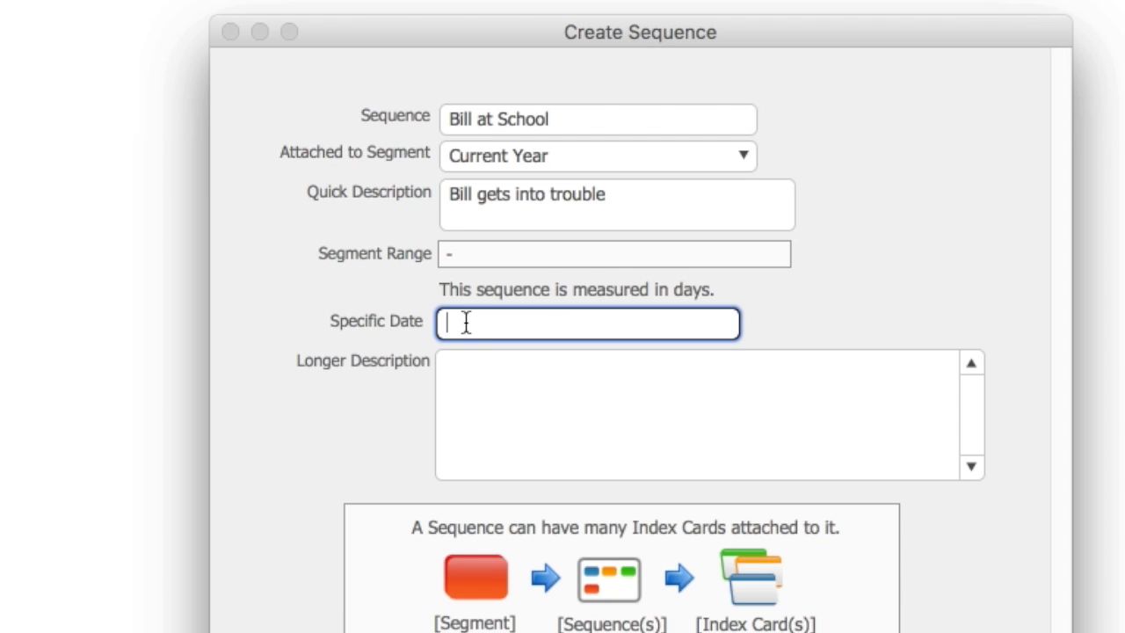
{"action": "type", "text": "4/"}
{"action": "type", "text": "1/2"}
{"action": "type", "text": "009"}
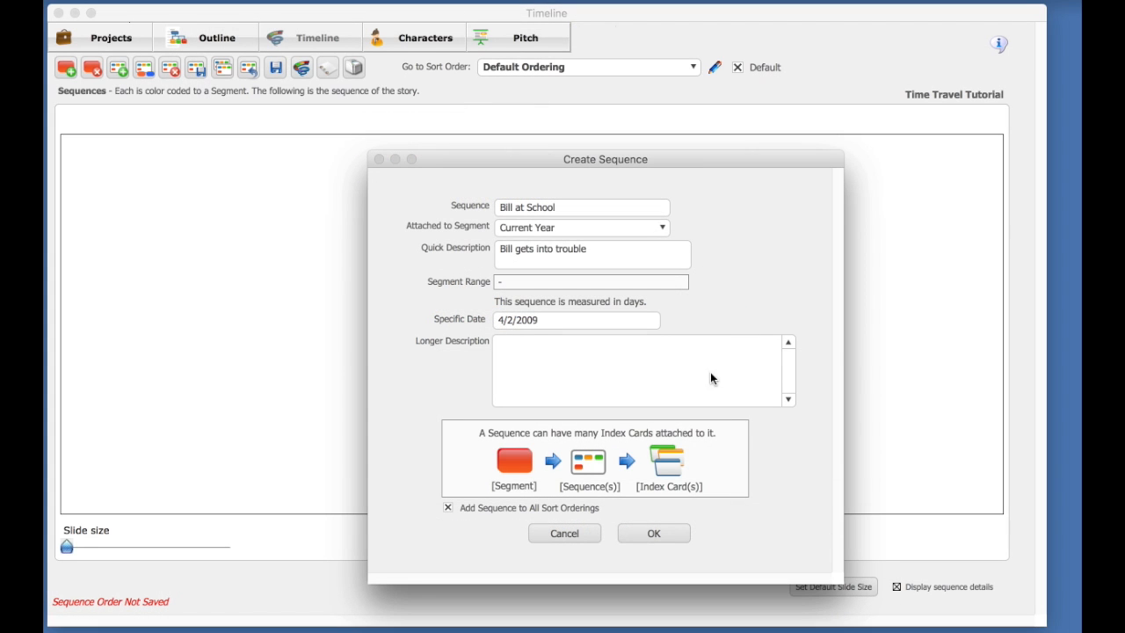
{"action": "left_click", "coordinate": [656, 533]}
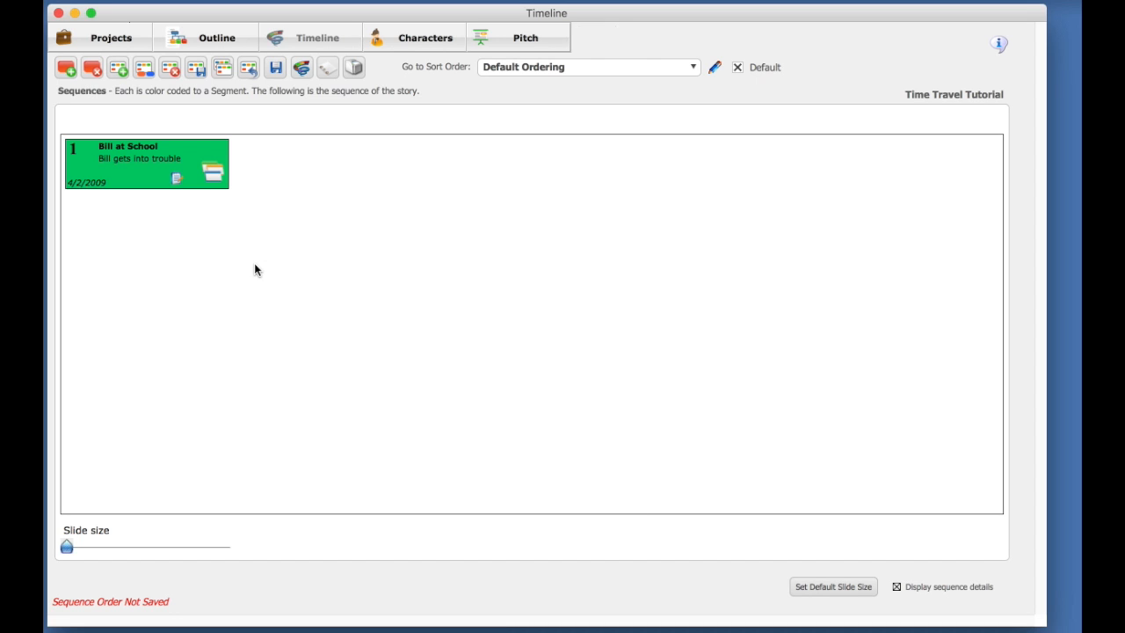
View the Current Year segment in the project's segment list and close the list.
{"action": "left_click", "coordinate": [302, 70]}
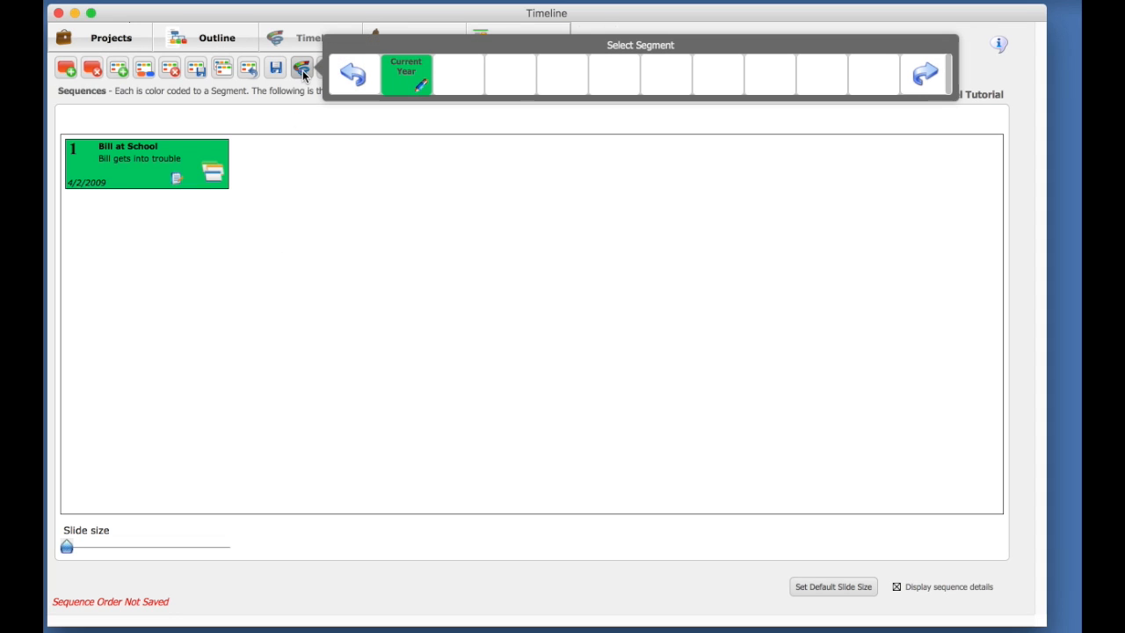
{"action": "left_click", "coordinate": [396, 83]}
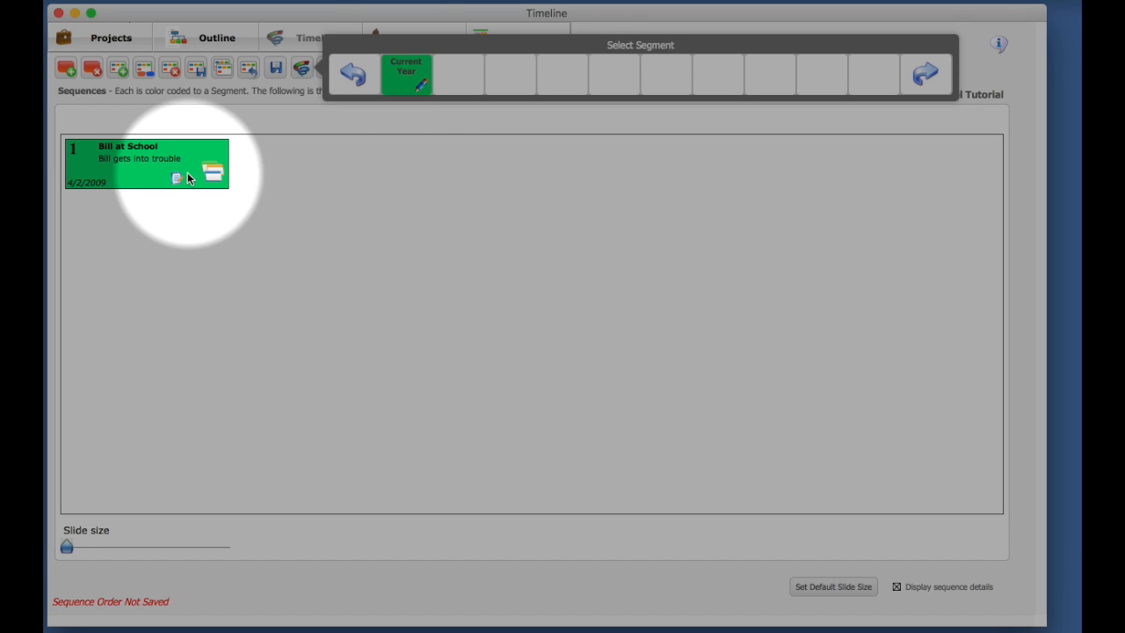
{"action": "left_click", "coordinate": [404, 90]}
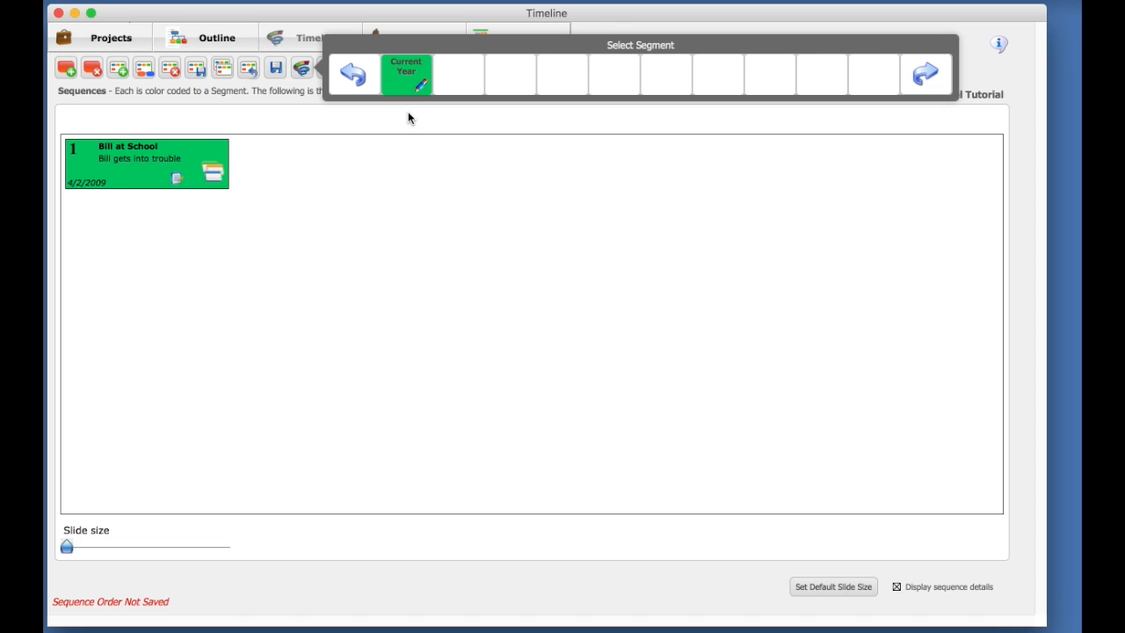
{"action": "left_click", "coordinate": [408, 118]}
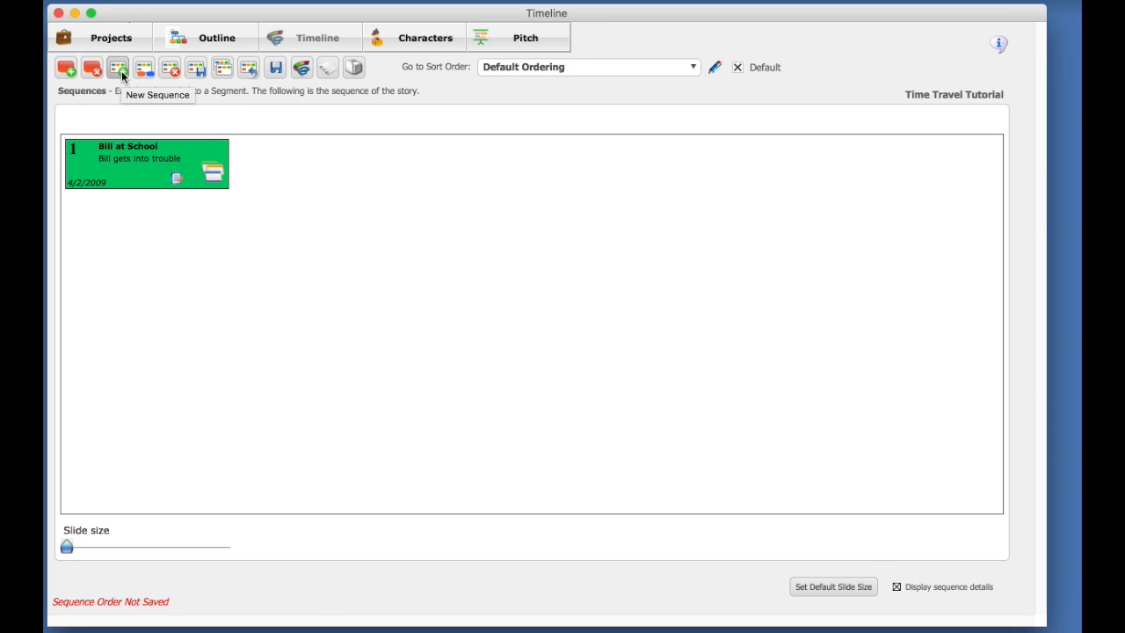
Add a Current Year sequence named "Next School Day" with the quick description "Bill meets Carrie" and the specific date 4/3/2009.
{"action": "left_click", "coordinate": [120, 70]}
{"action": "left_click_drag", "start_coordinate": [593, 155], "coordinate": [569, 112]}
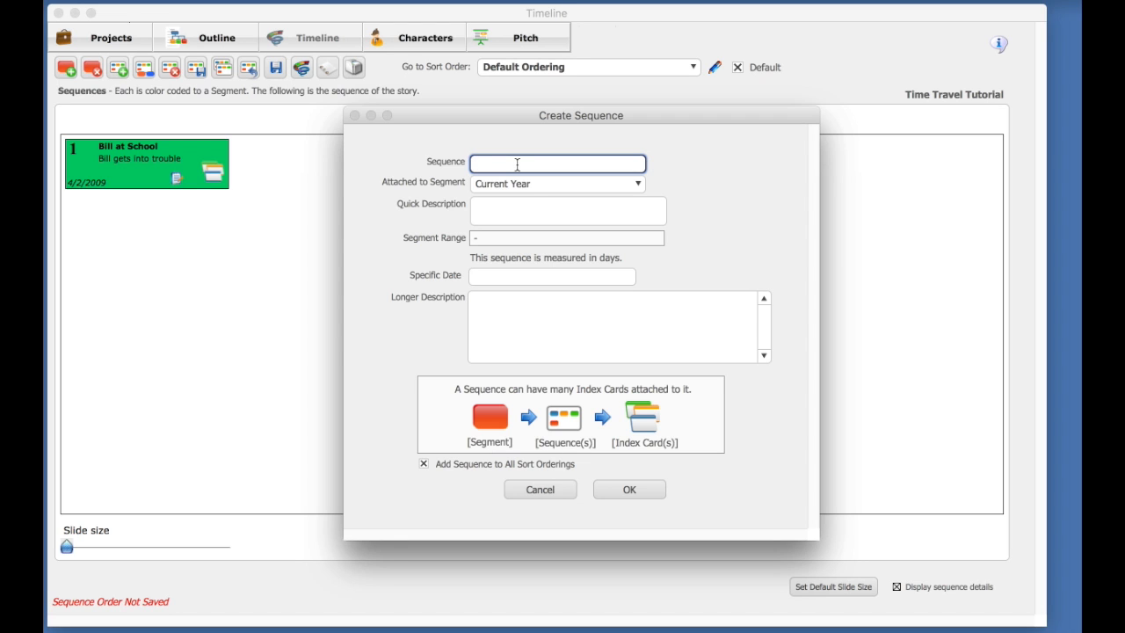
{"action": "type", "text": "Next School Day"}
{"action": "left_click", "coordinate": [514, 203]}
{"action": "type", "text": "Bill meets Carrie"}
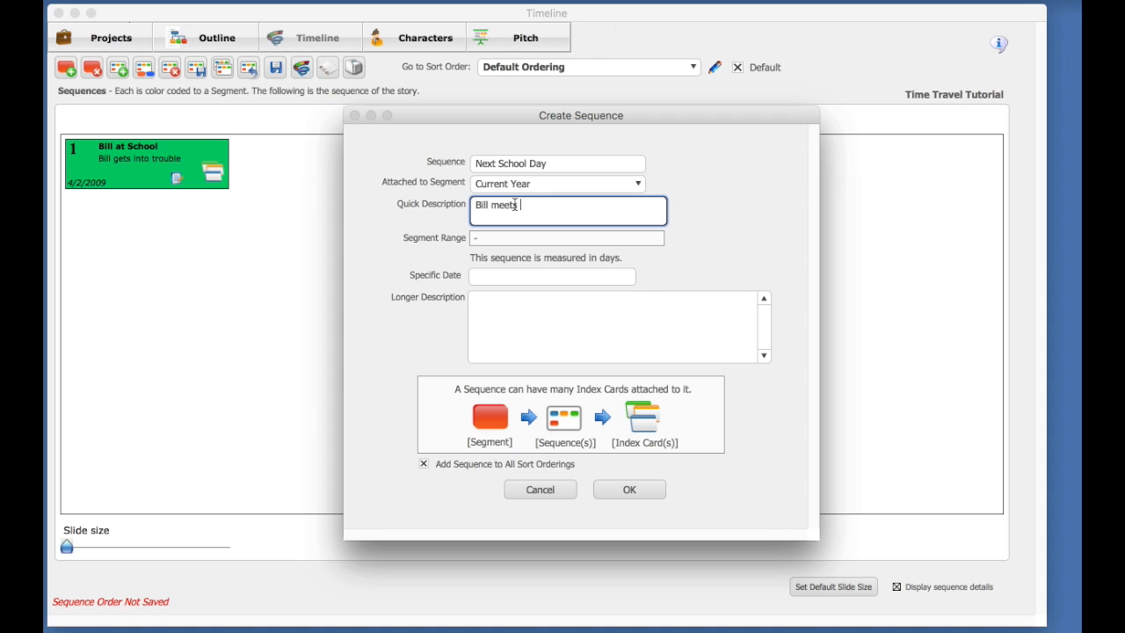
{"action": "left_click", "coordinate": [498, 275]}
{"action": "type", "text": "4/3/2009"}
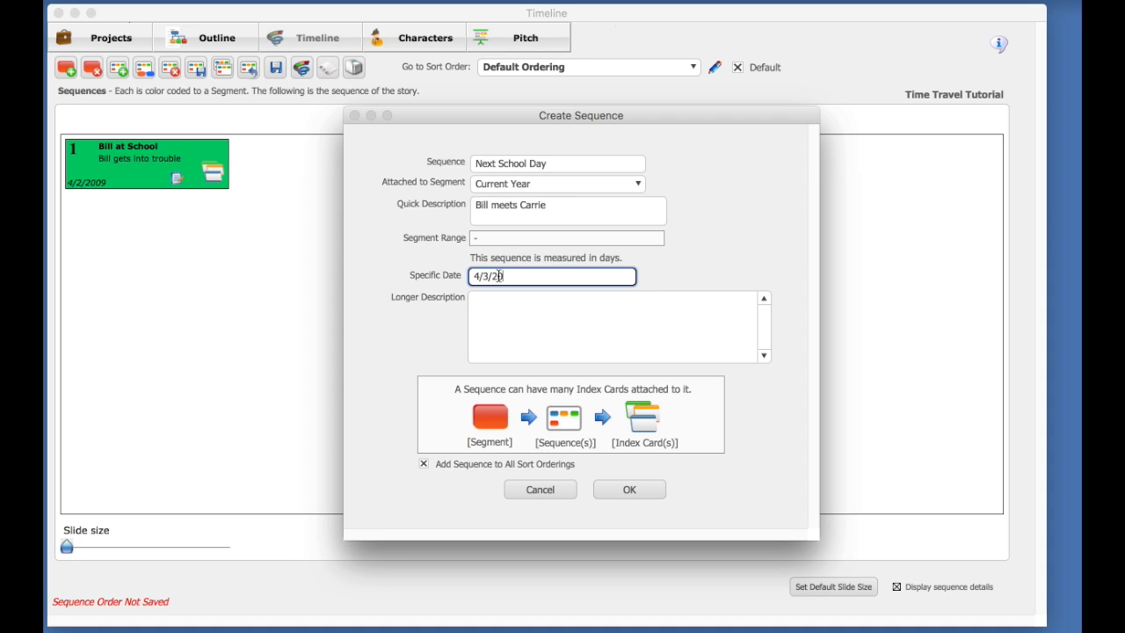
{"action": "left_click", "coordinate": [650, 489]}
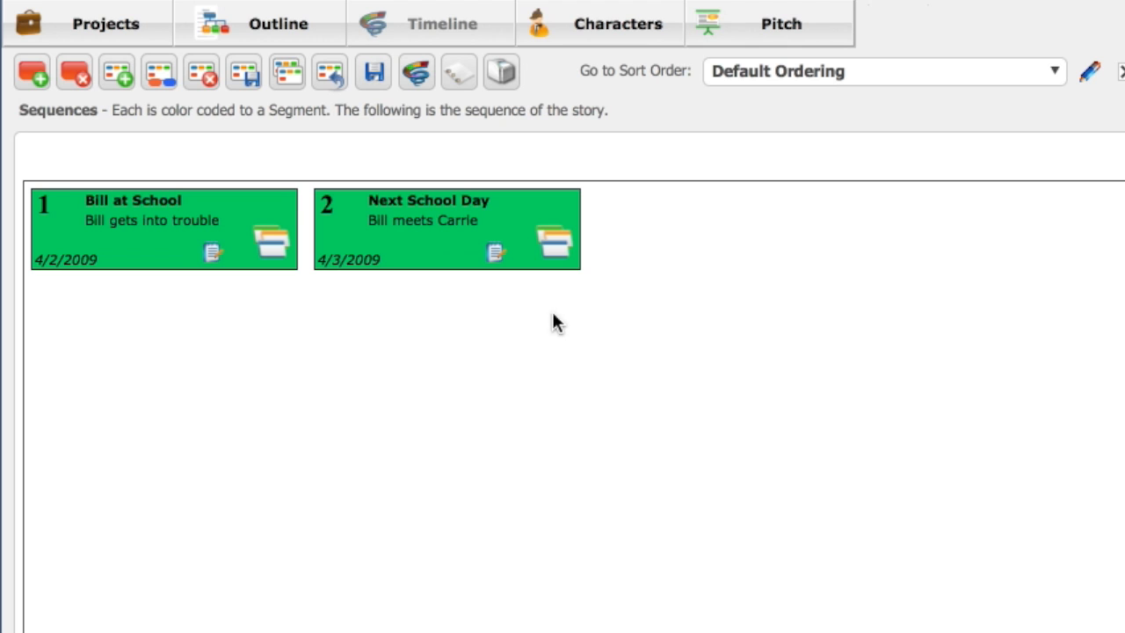
Check the Current Year segment's color in the segment list against the sequences and dismiss the list.
{"action": "left_click", "coordinate": [423, 76]}
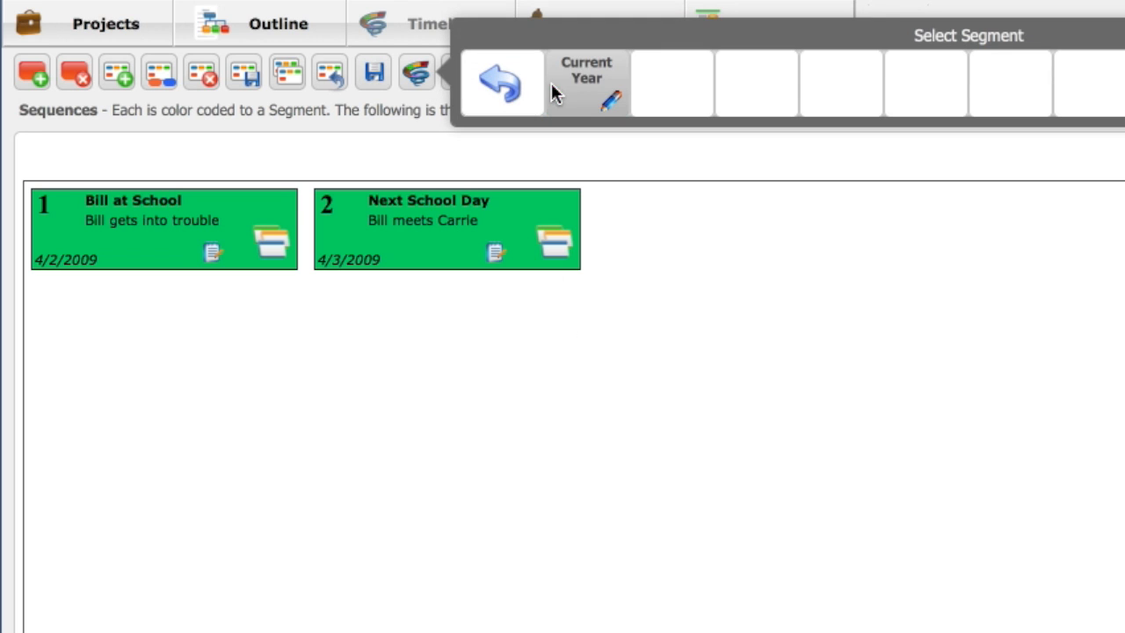
{"action": "left_click", "coordinate": [581, 96]}
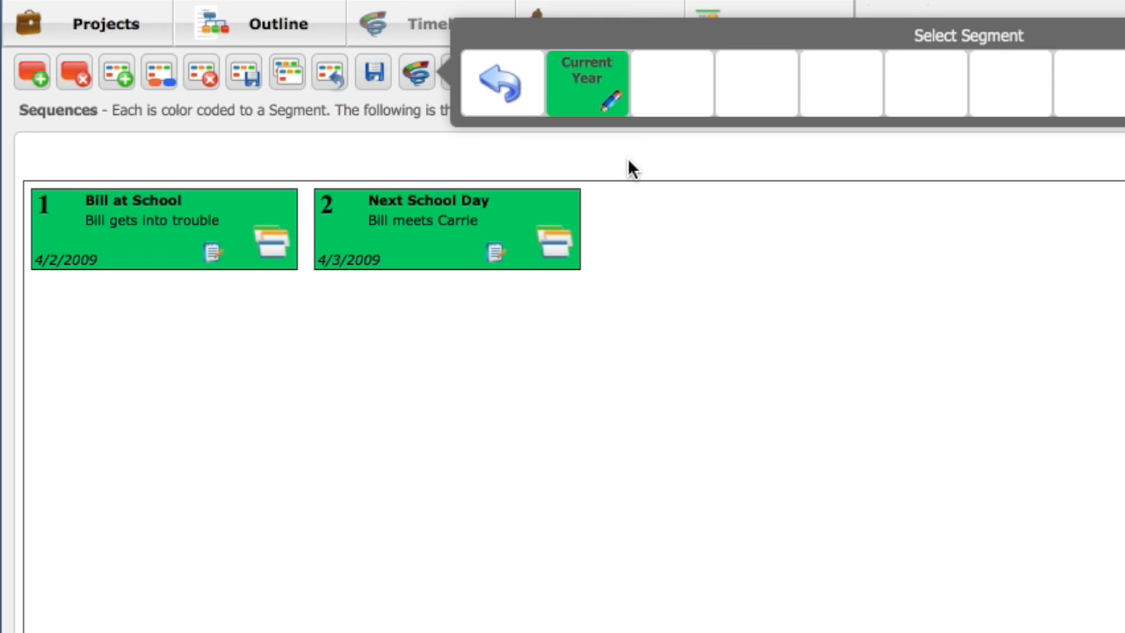
{"action": "left_click", "coordinate": [629, 163]}
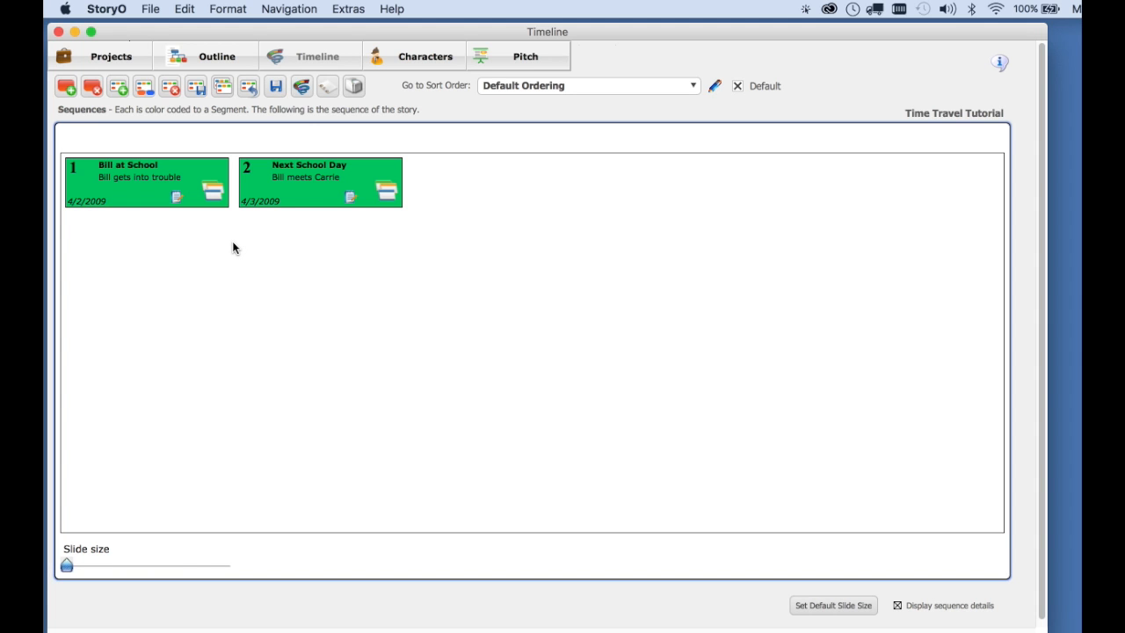
Start a sequence named "Carrie's boyfriend" attached to the Current Year segment, with the quick description "Big Mean Buddy".
{"action": "left_click", "coordinate": [119, 87]}
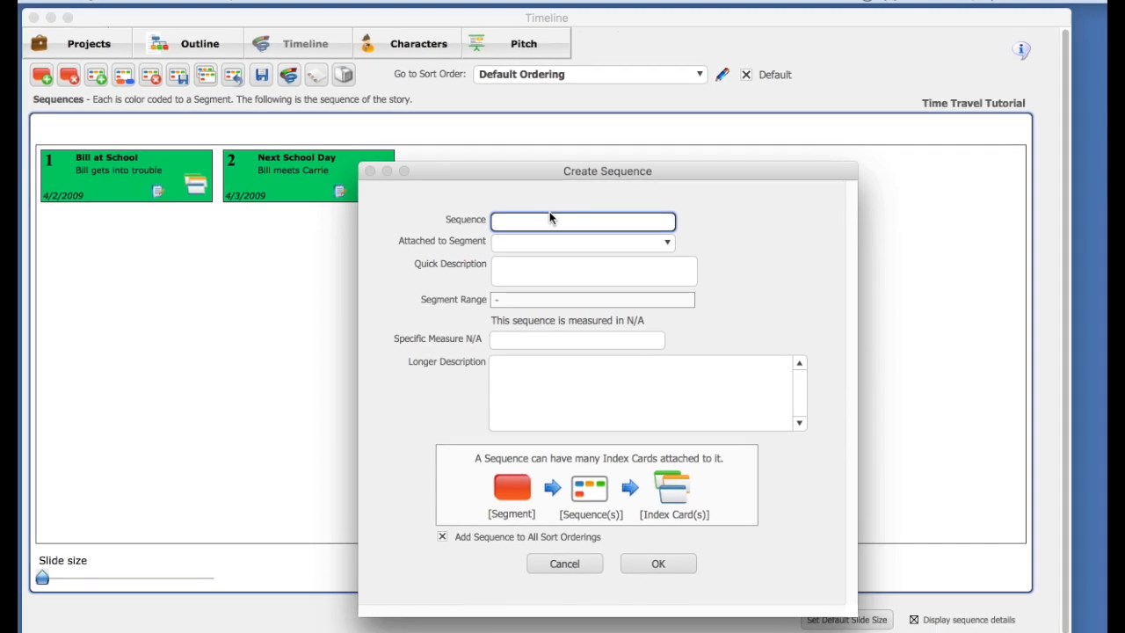
{"action": "type", "text": "Carrie"}
{"action": "type", "text": "'s "}
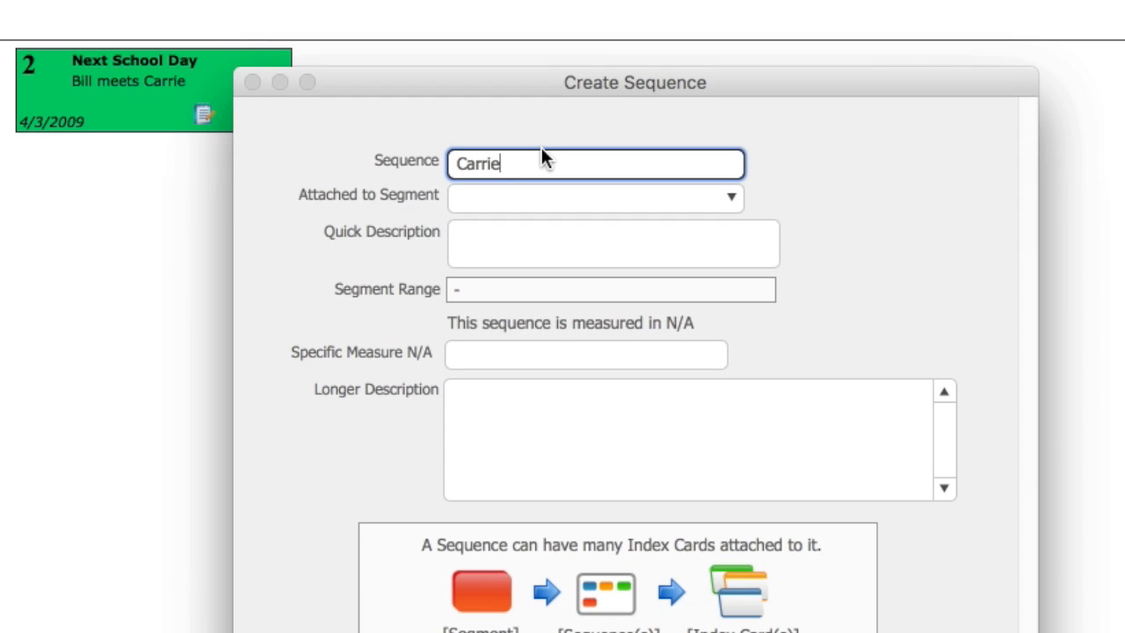
{"action": "type", "text": "boyfriend"}
{"action": "left_click", "coordinate": [508, 198]}
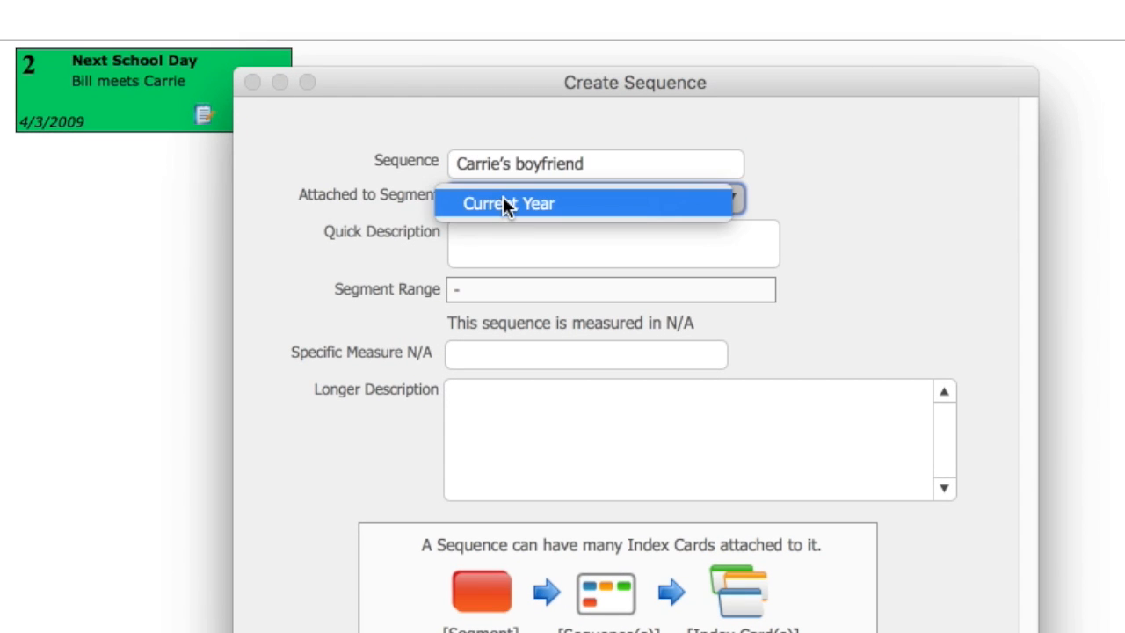
{"action": "left_click", "coordinate": [503, 203]}
{"action": "left_click", "coordinate": [490, 243]}
{"action": "type", "text": "Big "}
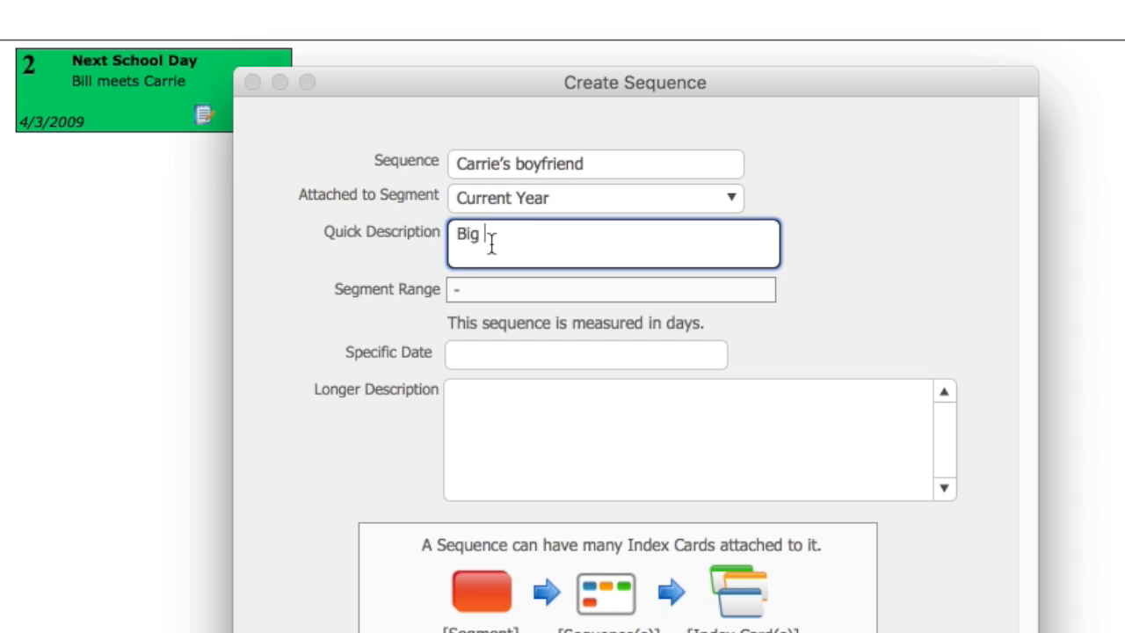
{"action": "type", "text": "Mean Buddy"}
{"action": "left_click_drag", "start_coordinate": [526, 75], "coordinate": [503, 5]}
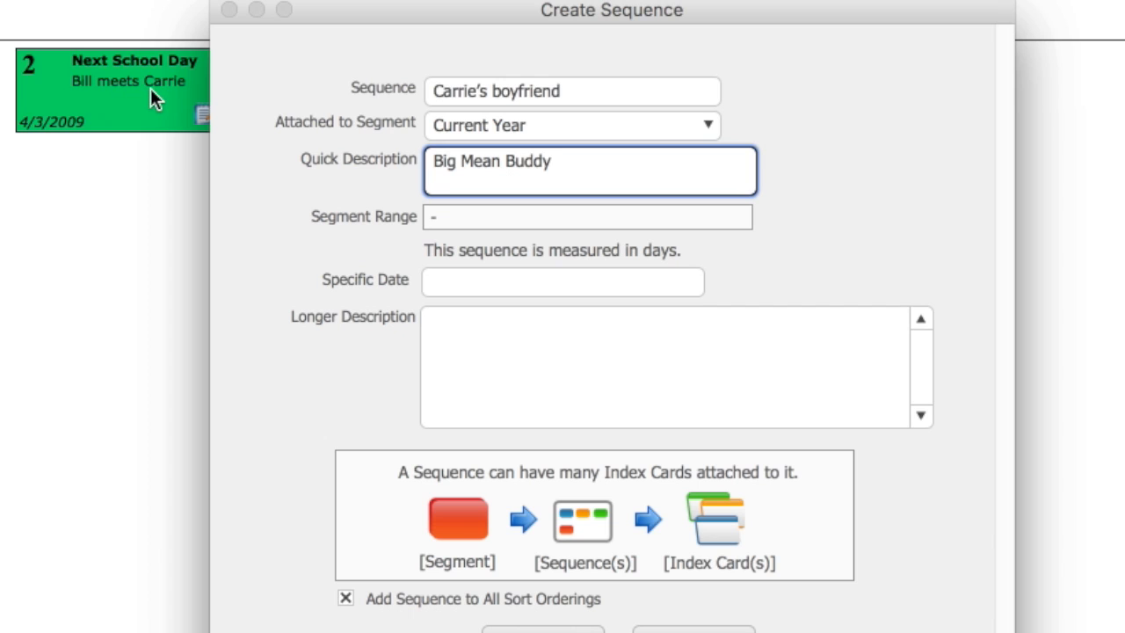
Set the "Carrie's boyfriend" sequence's specific date to 4/3/2009 and add it to the timeline.
{"action": "left_click", "coordinate": [498, 364]}
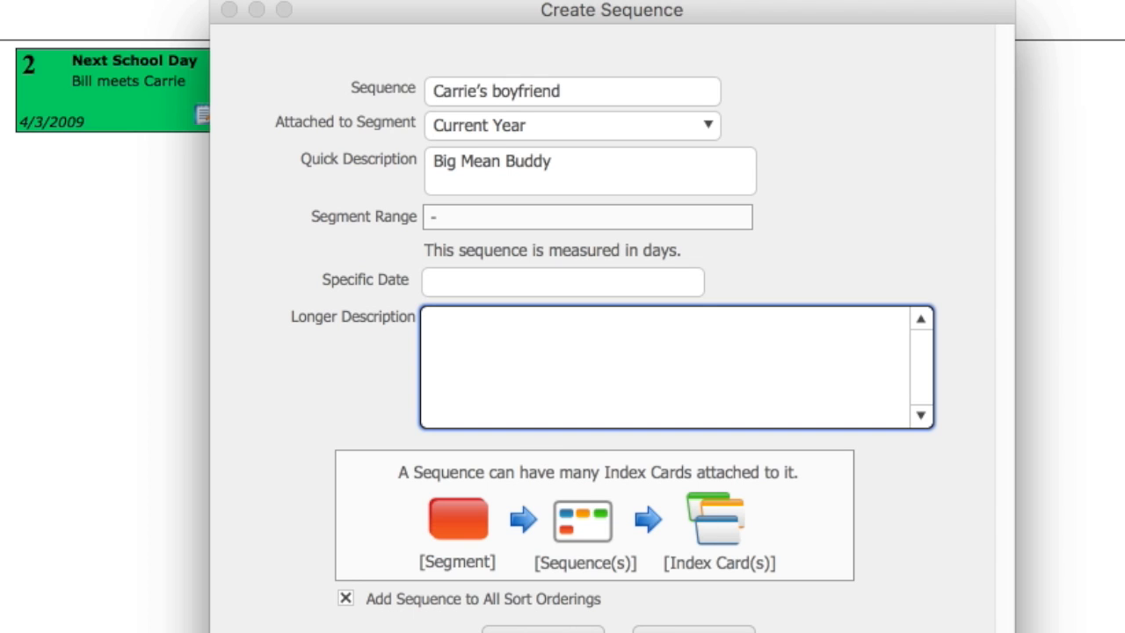
{"action": "left_click", "coordinate": [481, 283]}
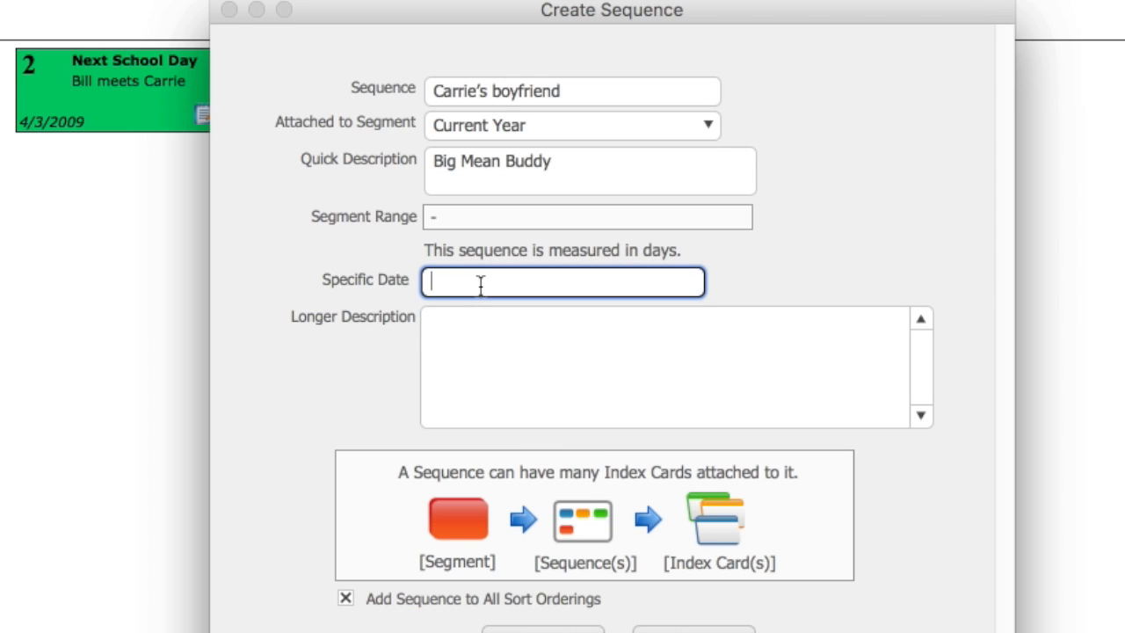
{"action": "type", "text": "4/3/"}
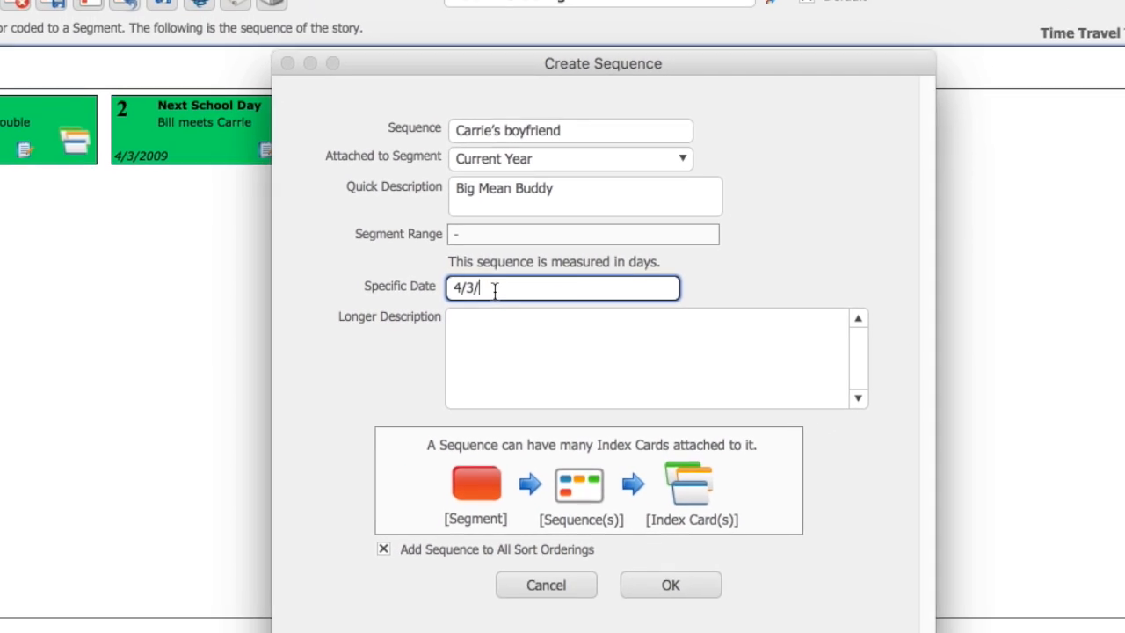
{"action": "type", "text": "2009"}
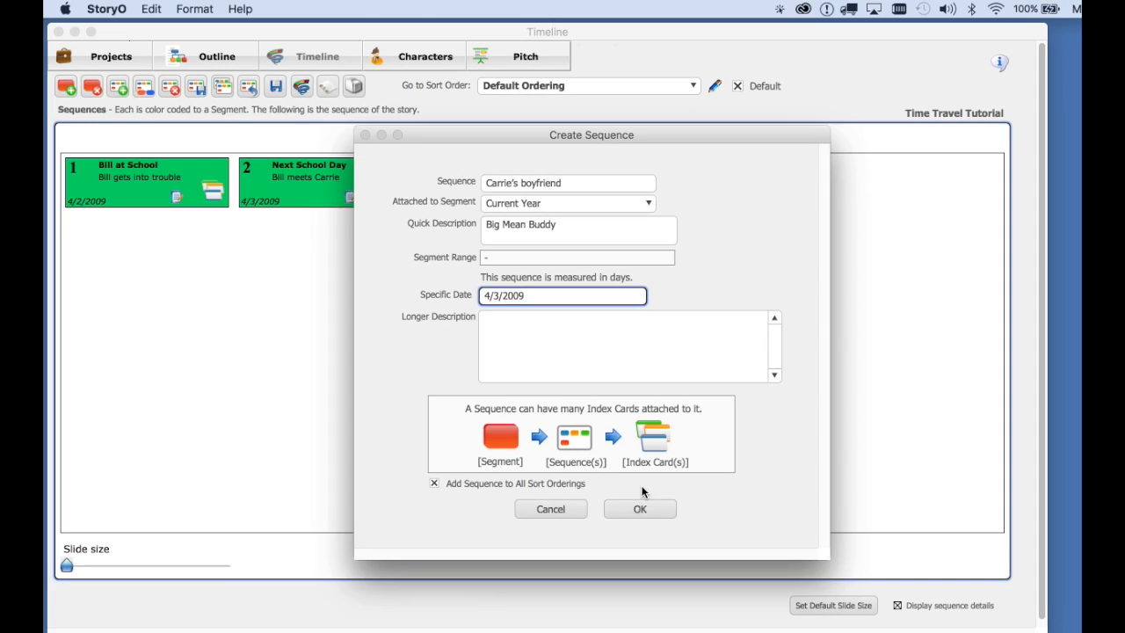
{"action": "left_click", "coordinate": [679, 584]}
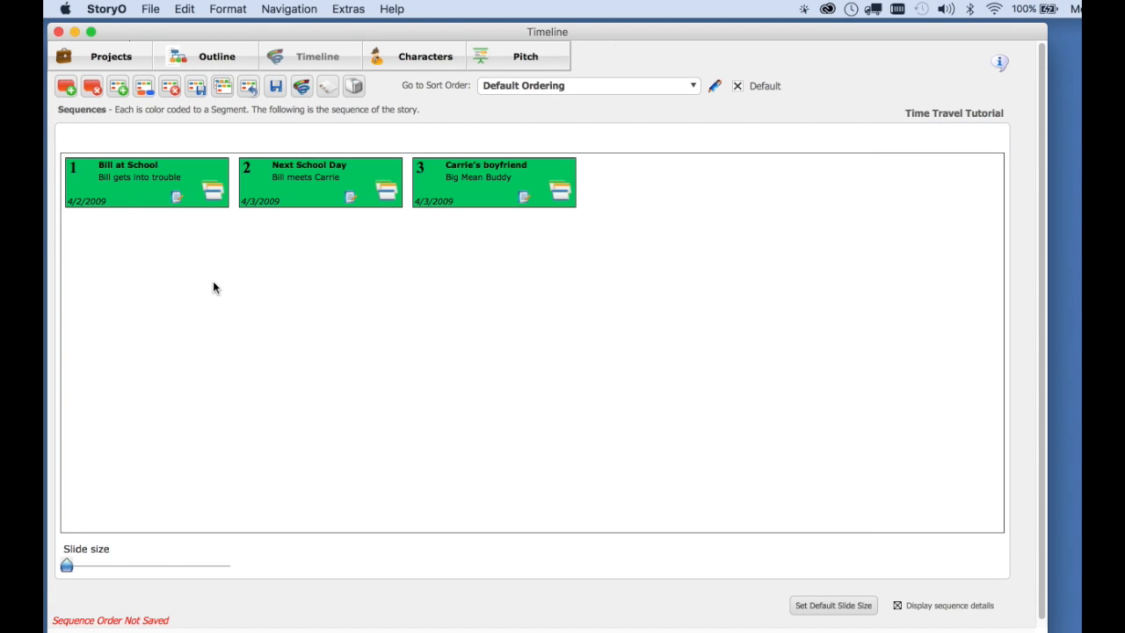
Add a Current Year sequence named "The Big Game" with the quick description "Bill makes the move on Carrie" and the date 4/5/2009.
{"action": "left_click", "coordinate": [119, 88]}
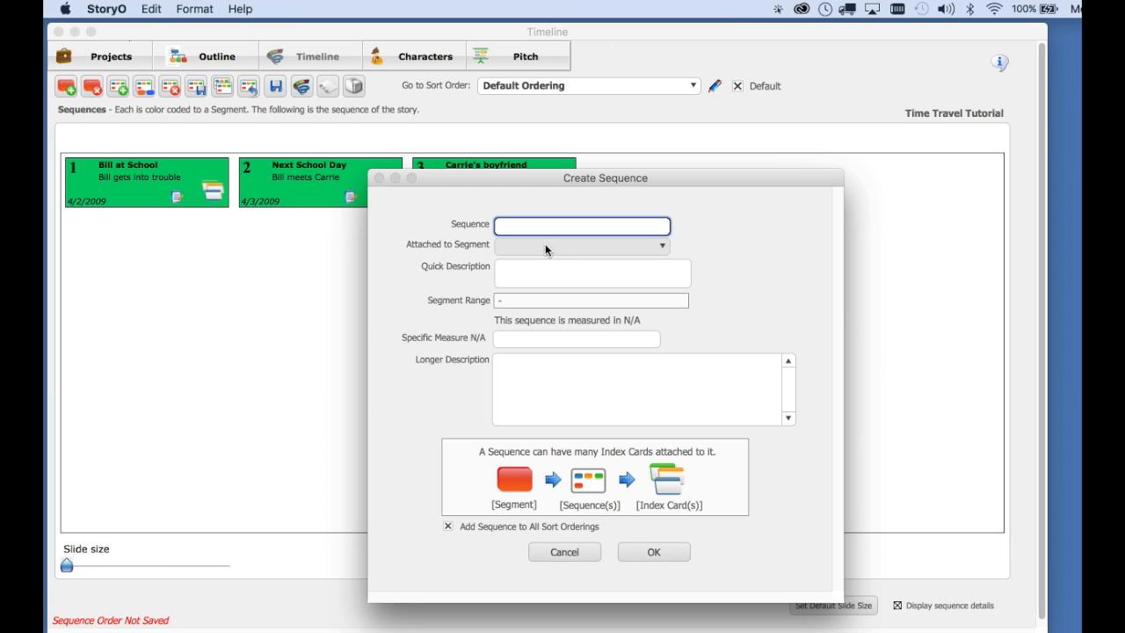
{"action": "type", "text": "The Big Game"}
{"action": "left_click", "coordinate": [544, 244]}
{"action": "left_click", "coordinate": [592, 247]}
{"action": "left_click", "coordinate": [536, 273]}
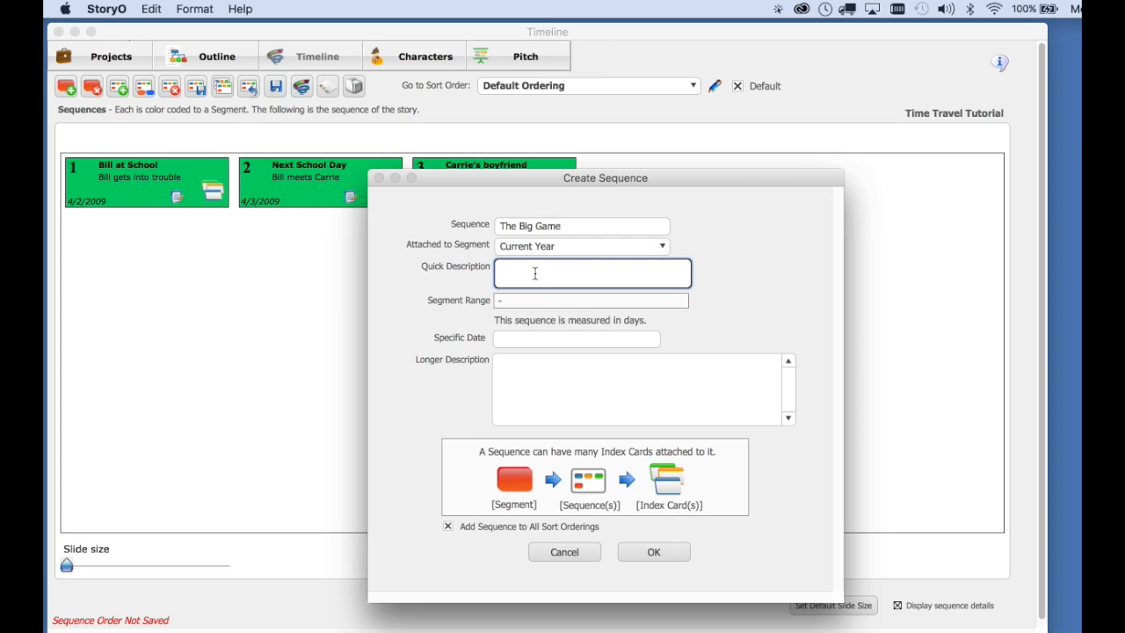
{"action": "type", "text": "Bill makes the move on Carrie"}
{"action": "left_click", "coordinate": [511, 340]}
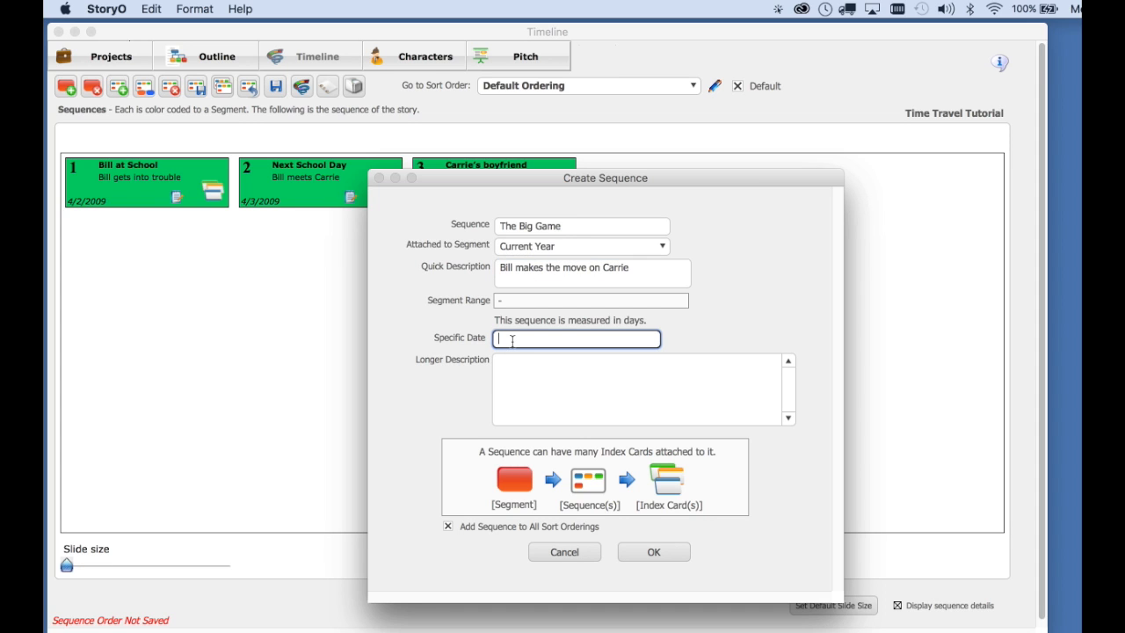
{"action": "type", "text": "4/5/2009"}
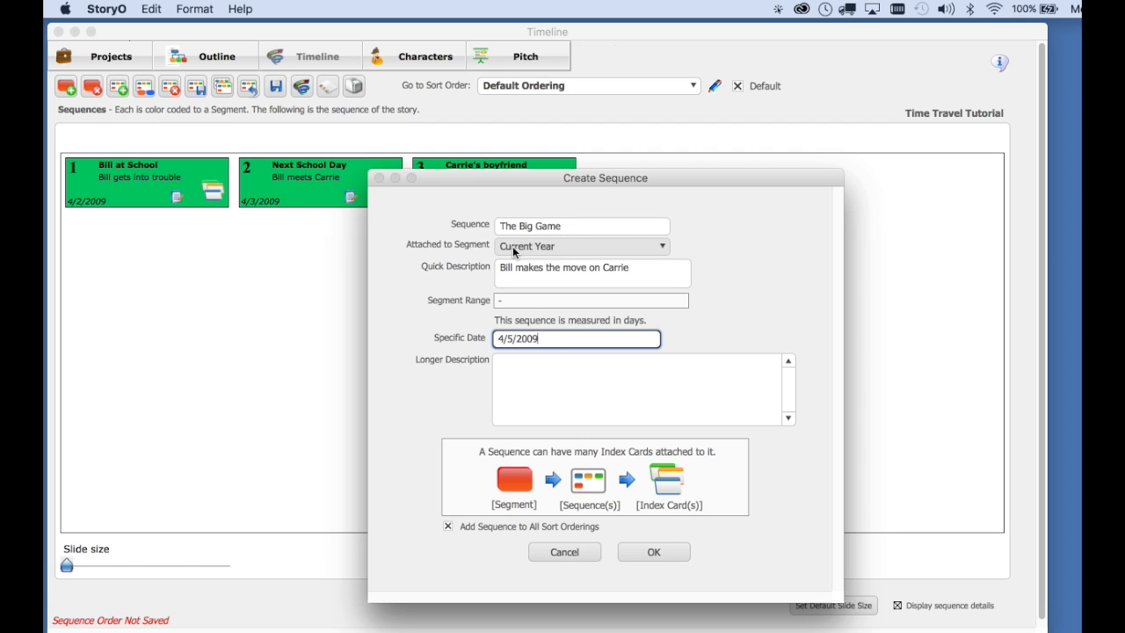
{"action": "left_click", "coordinate": [654, 551]}
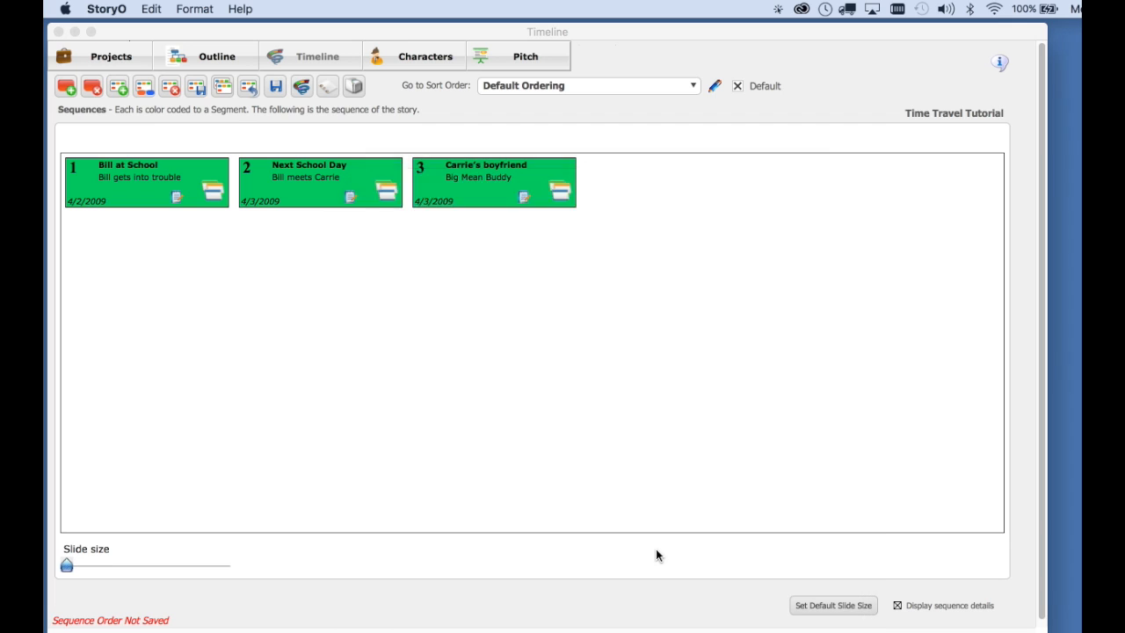
Add a Current Year sequence named "Trouble with Parents" with the quick description "Getting Suspicious" and the specific date 4/6/2009.
{"action": "left_click", "coordinate": [118, 88]}
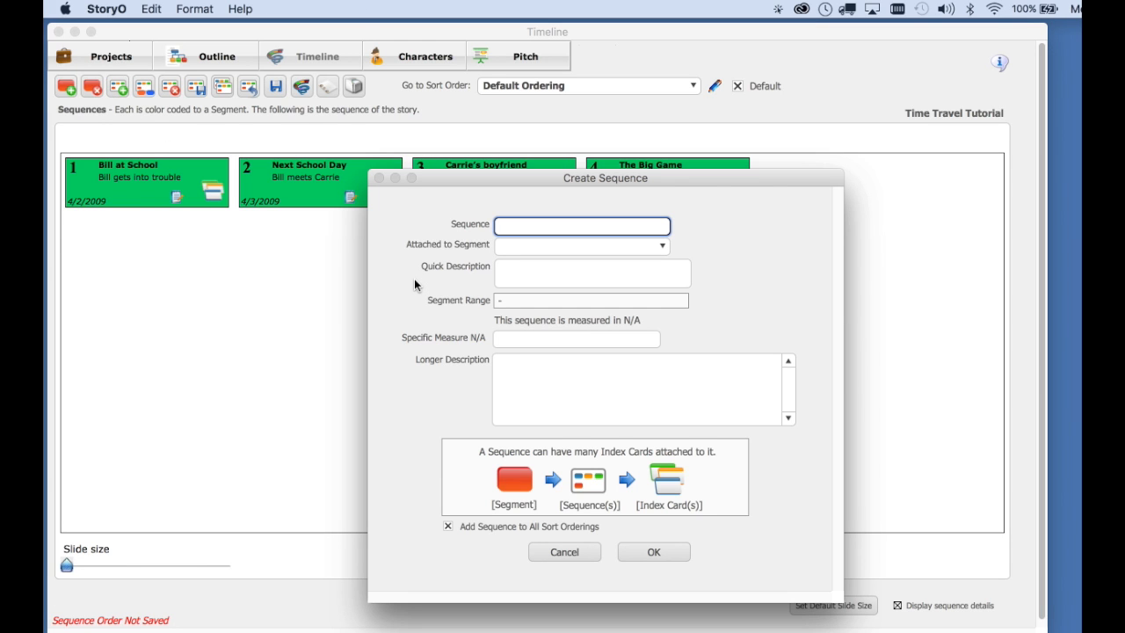
{"action": "type", "text": "Trouble with Parents"}
{"action": "left_click", "coordinate": [507, 250]}
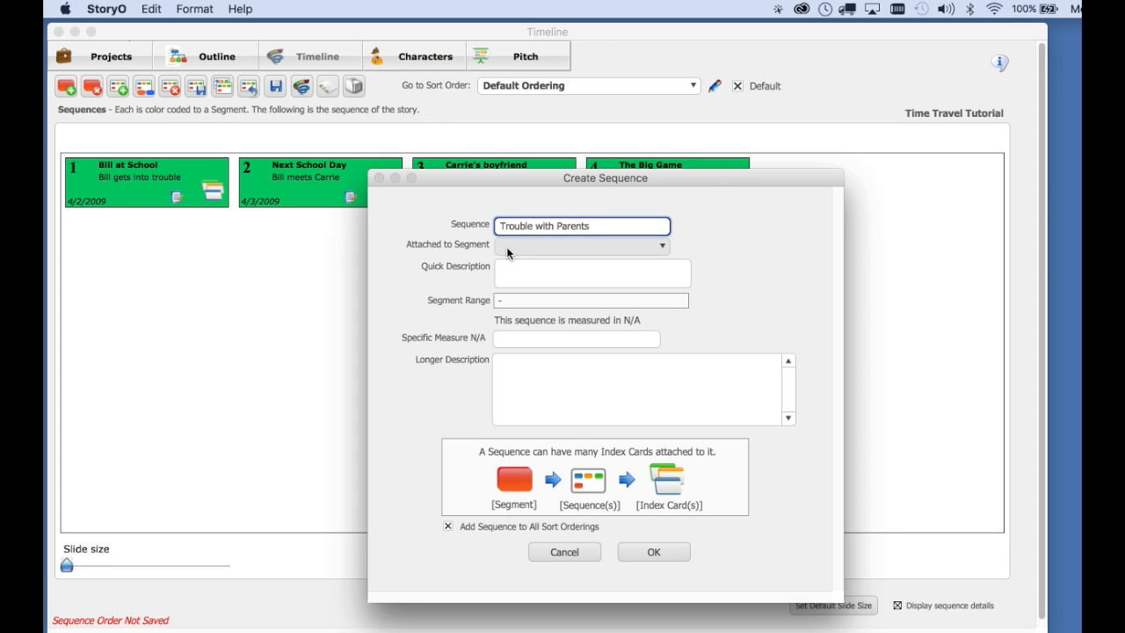
{"action": "left_click", "coordinate": [508, 246]}
{"action": "left_click", "coordinate": [523, 269]}
{"action": "type", "text": "Getting Suspi"}
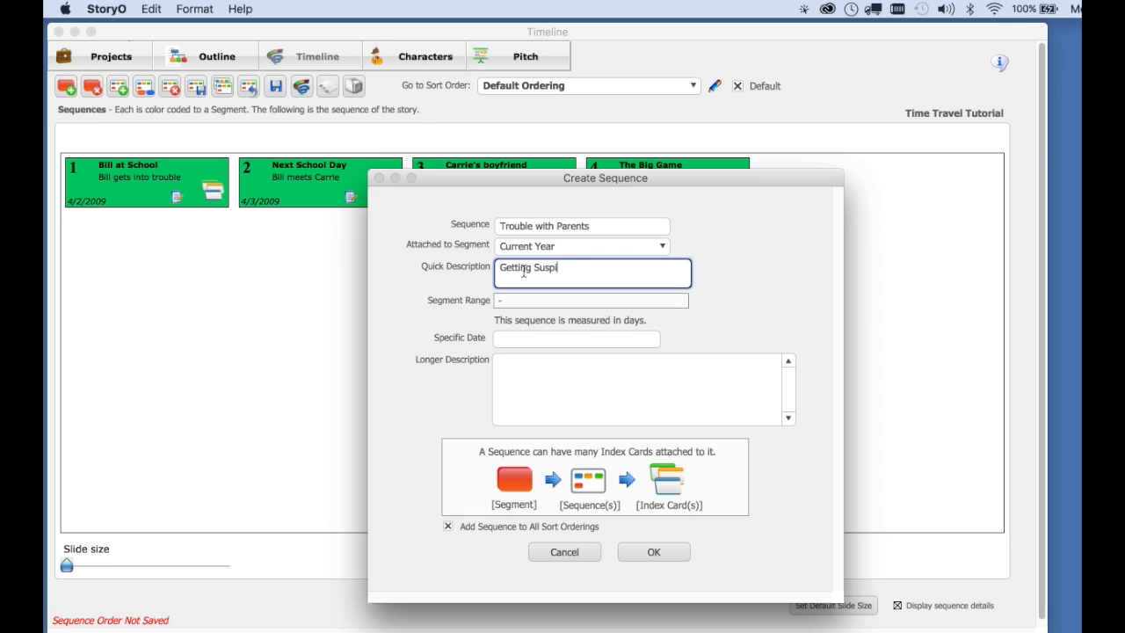
{"action": "type", "text": "cious"}
{"action": "left_click", "coordinate": [512, 339]}
{"action": "type", "text": "4/6/2009"}
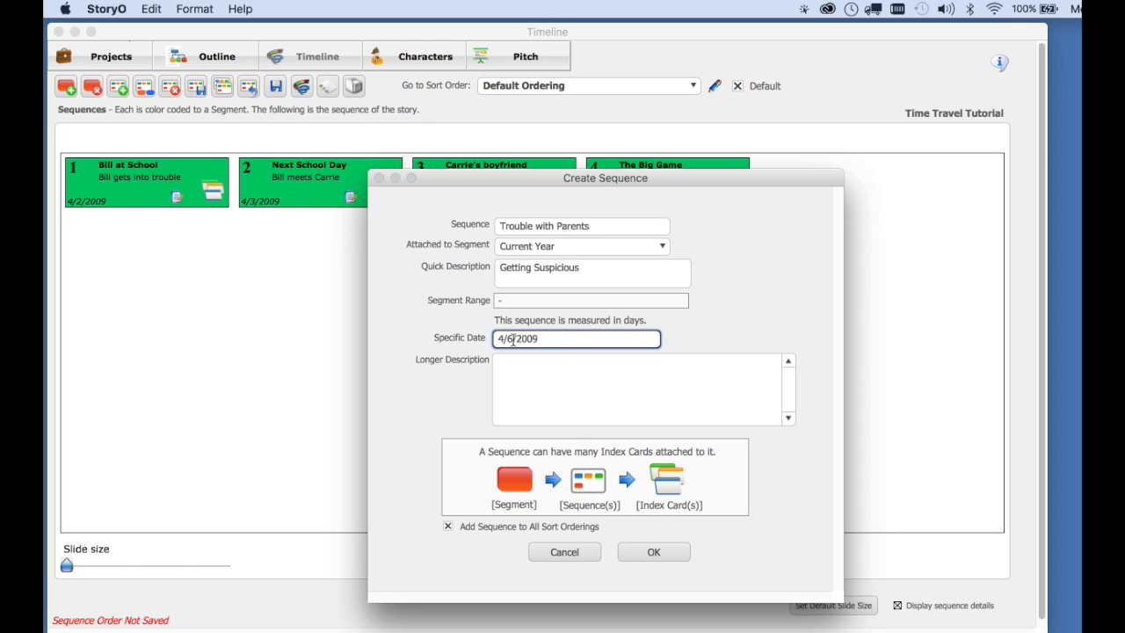
{"action": "left_click", "coordinate": [654, 551]}
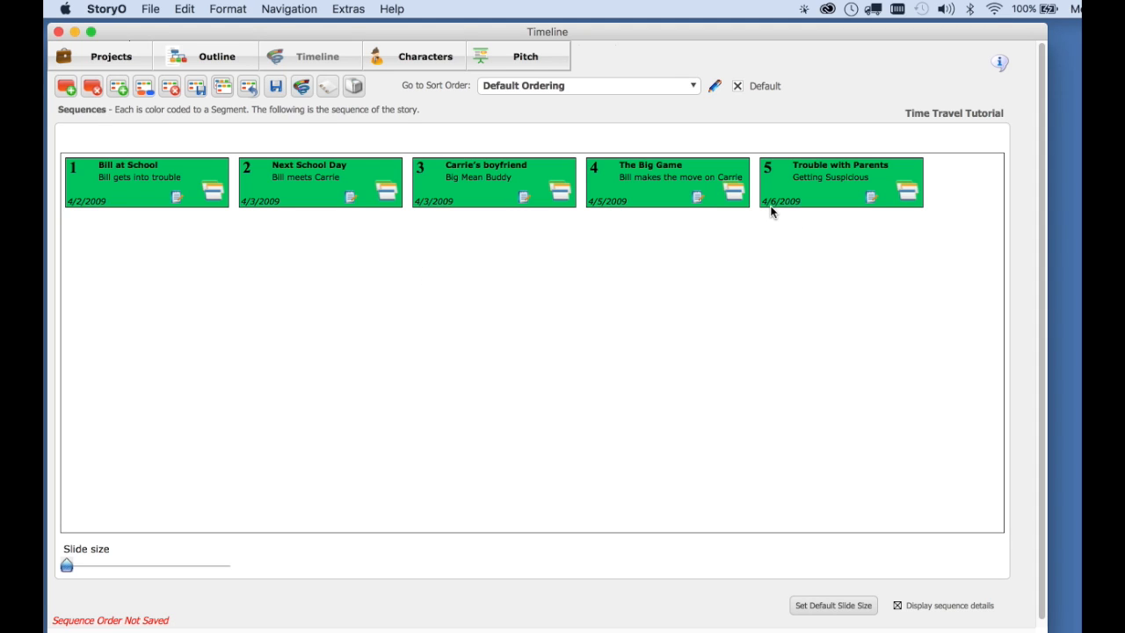
Change the specific date of the "Trouble with Parents" sequence to 4/7/2009.
{"action": "left_click", "coordinate": [871, 198]}
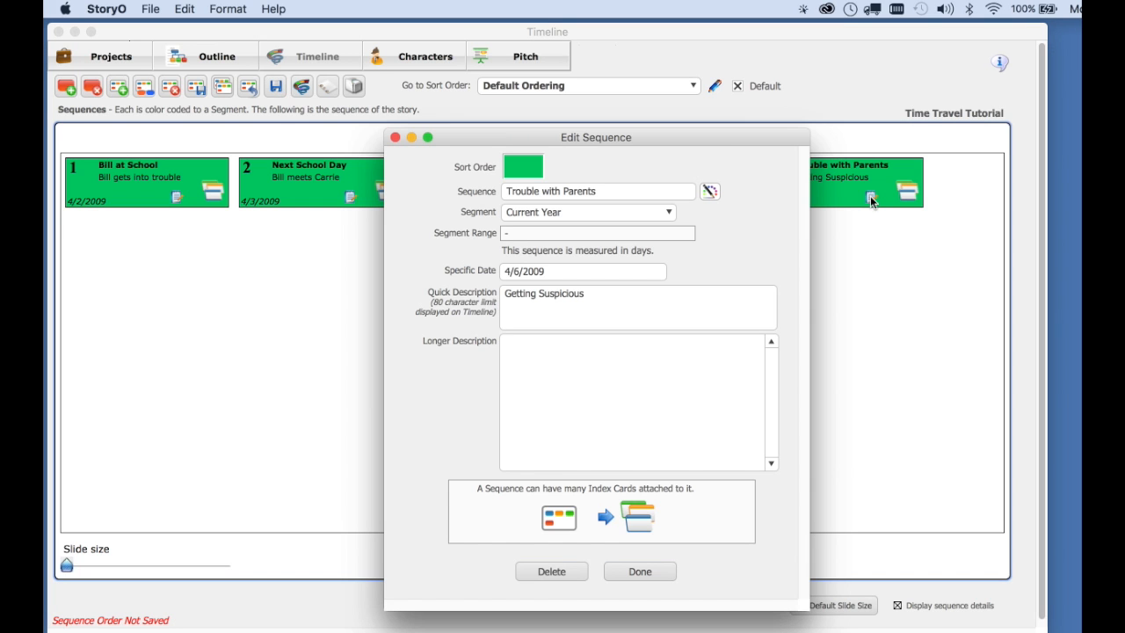
{"action": "left_click_drag", "start_coordinate": [708, 134], "coordinate": [677, 108]}
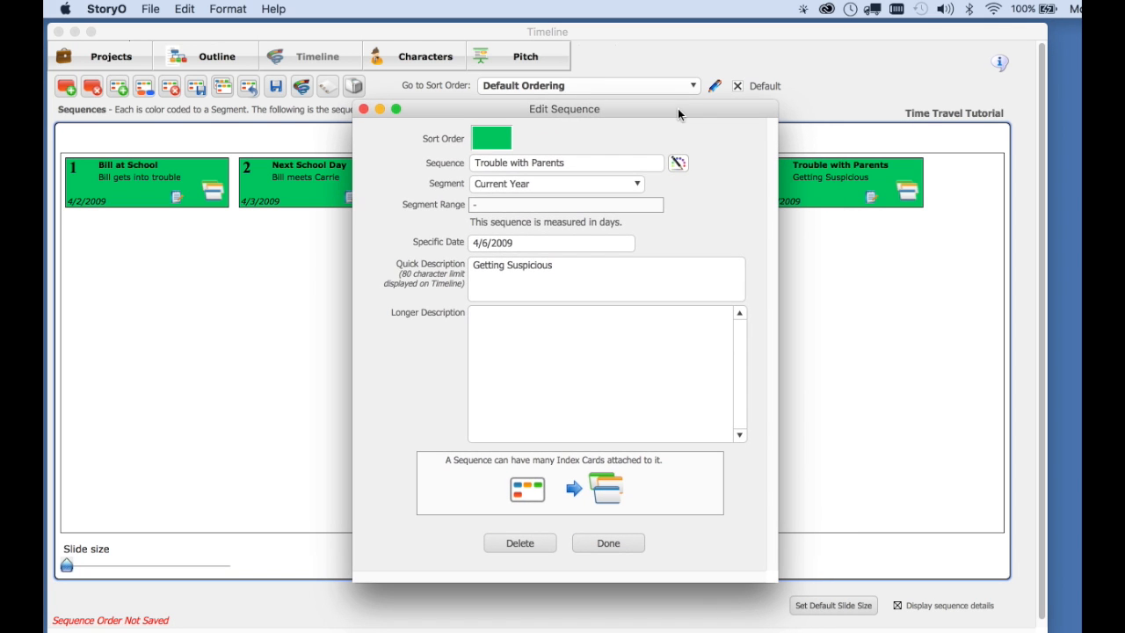
{"action": "left_click", "coordinate": [481, 247]}
{"action": "left_click", "coordinate": [489, 243]}
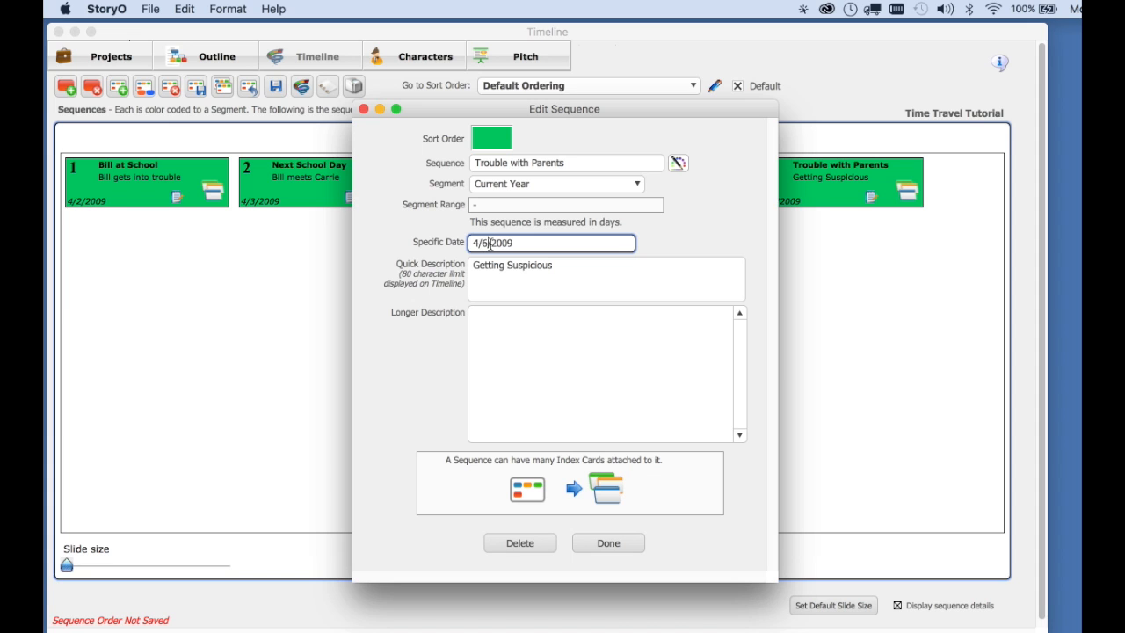
{"action": "key", "text": "BackSpace"}
{"action": "type", "text": "7"}
{"action": "left_click", "coordinate": [612, 542]}
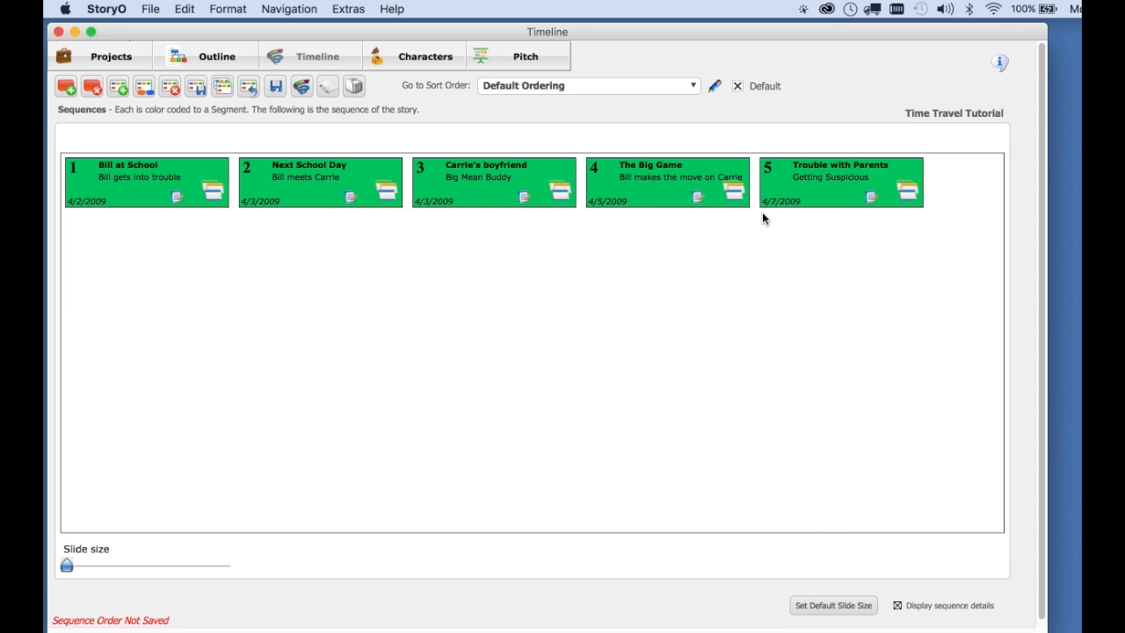
Switch to the finished Time Travel project and open the details of its Civil War segment from the segment list.
{"action": "left_click", "coordinate": [103, 57]}
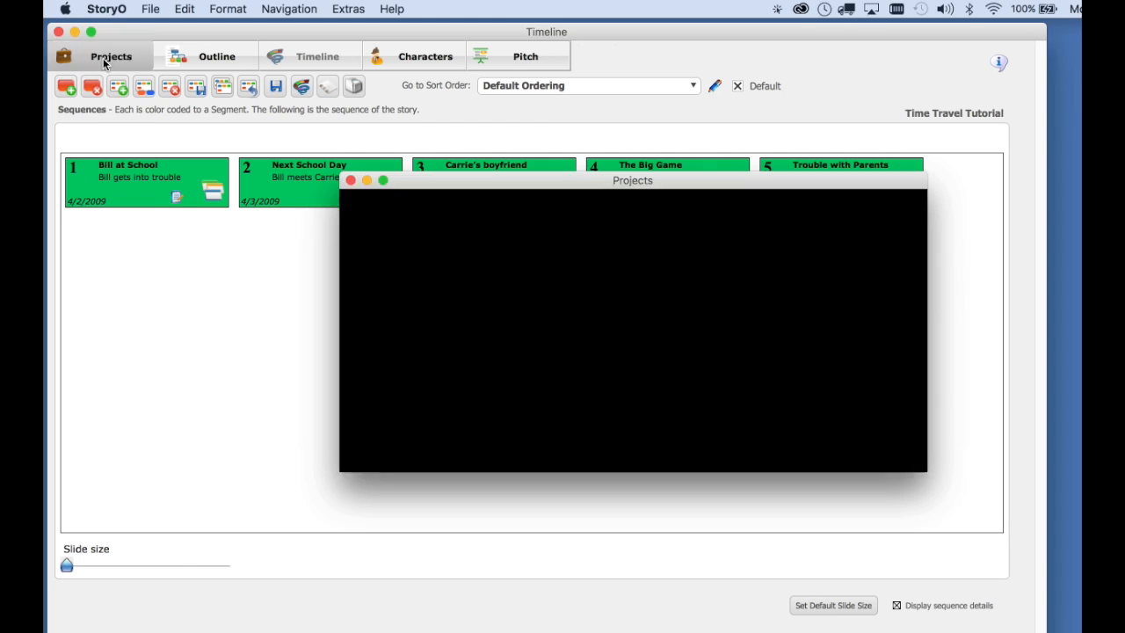
{"action": "double_click", "coordinate": [441, 274]}
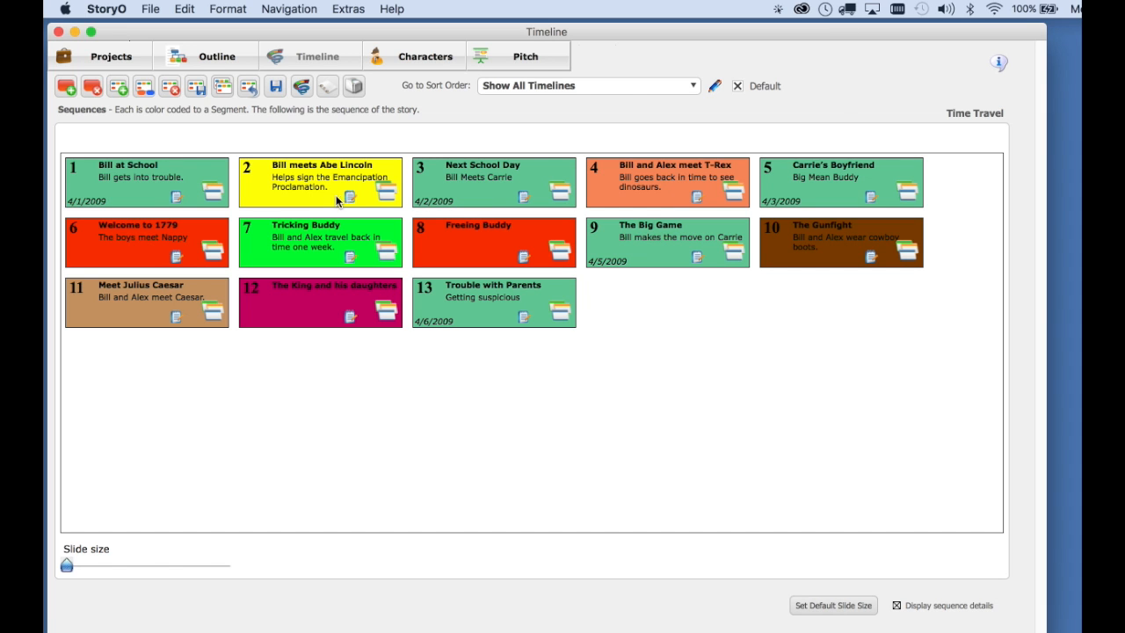
{"action": "left_click", "coordinate": [302, 86]}
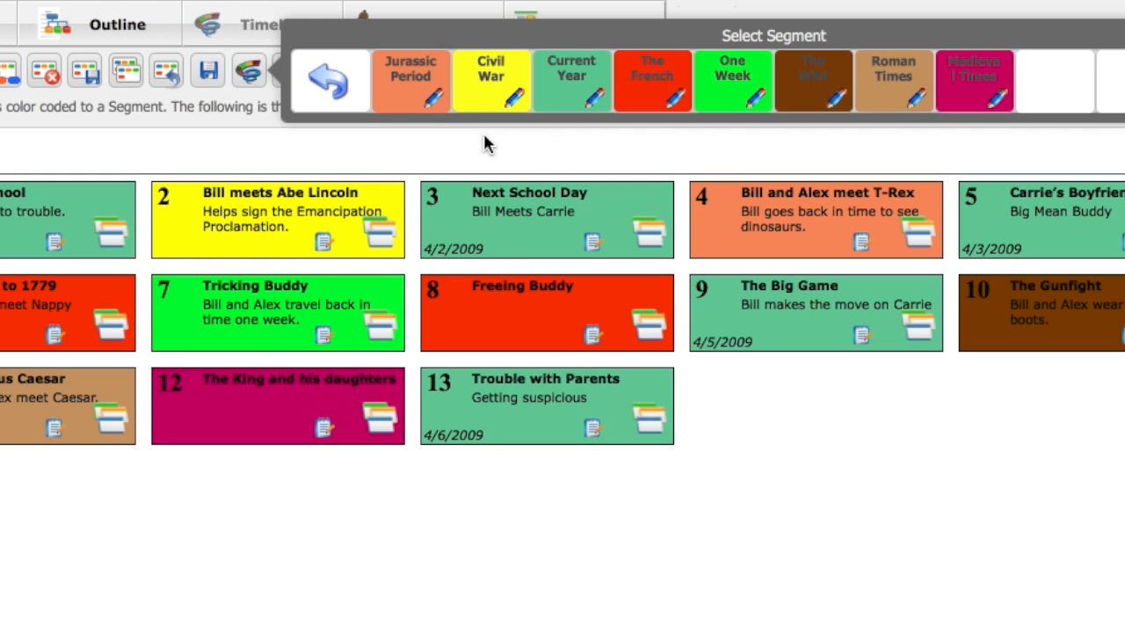
{"action": "left_click", "coordinate": [514, 99]}
{"action": "left_click_drag", "start_coordinate": [611, 188], "coordinate": [502, 152]}
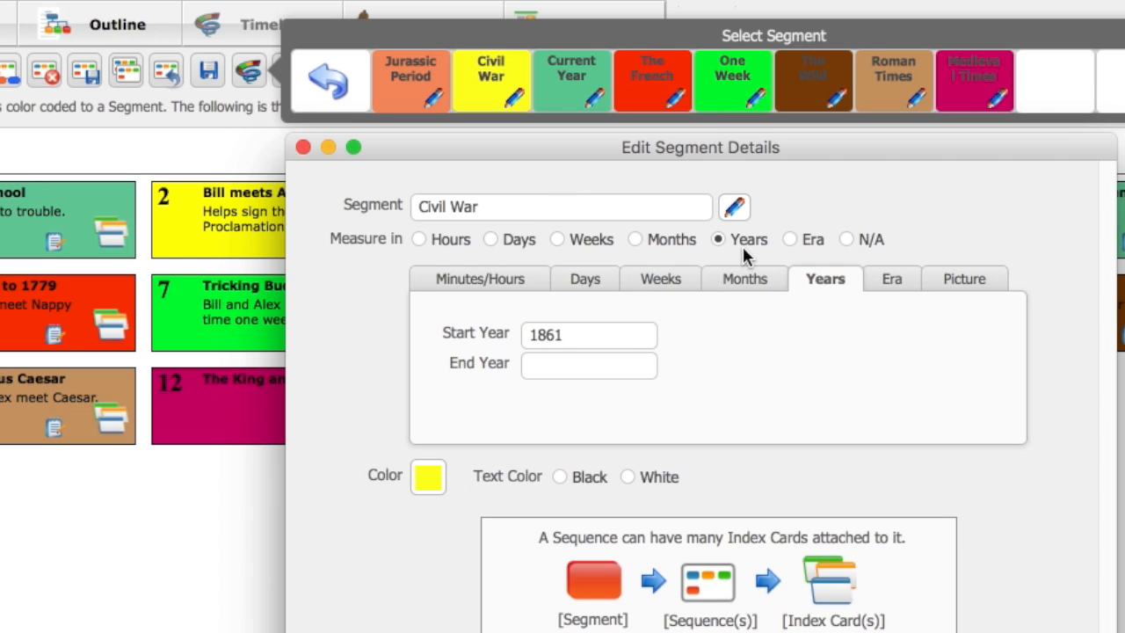
Close the Civil War segment details and the segment list, and switch back to the Time Travel Tutorial project.
{"action": "left_click", "coordinate": [433, 478]}
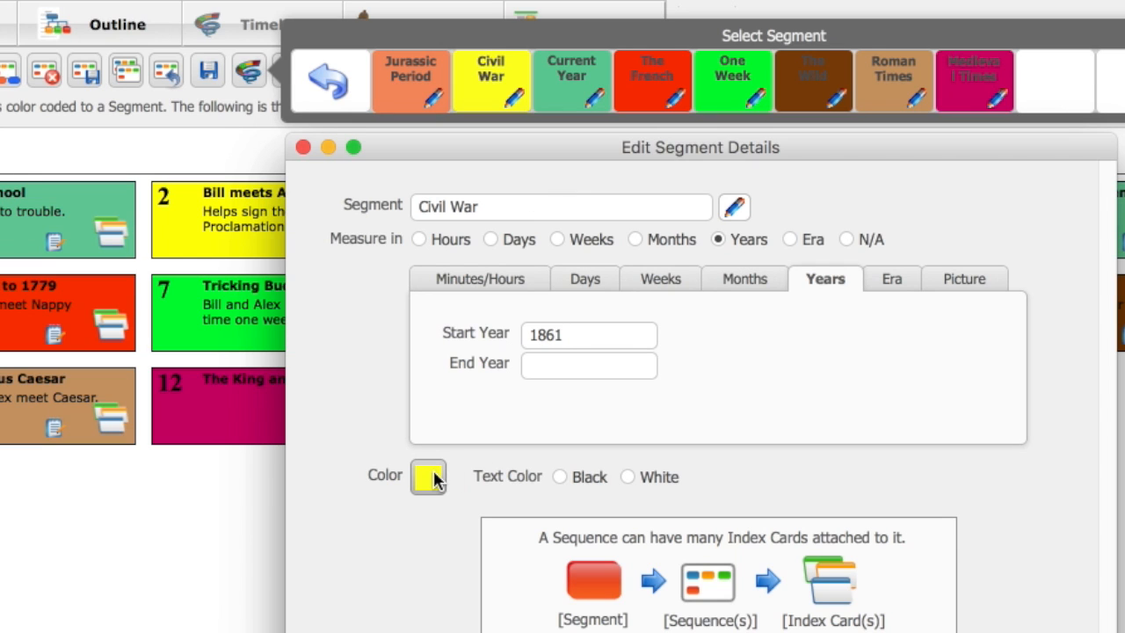
{"action": "left_click", "coordinate": [302, 146]}
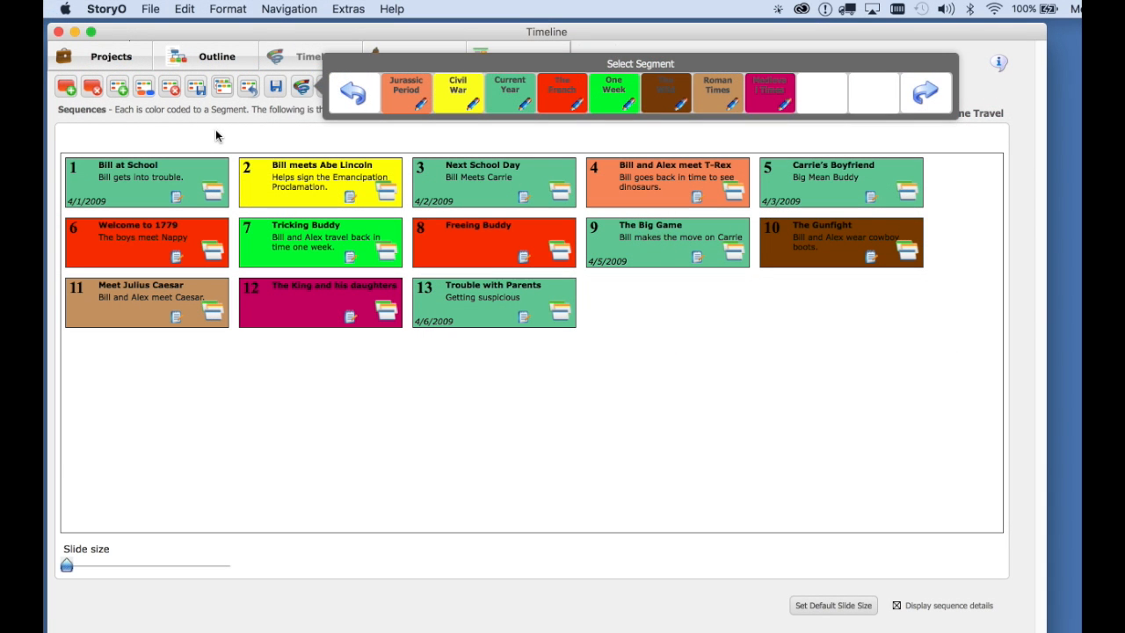
{"action": "left_click", "coordinate": [204, 132]}
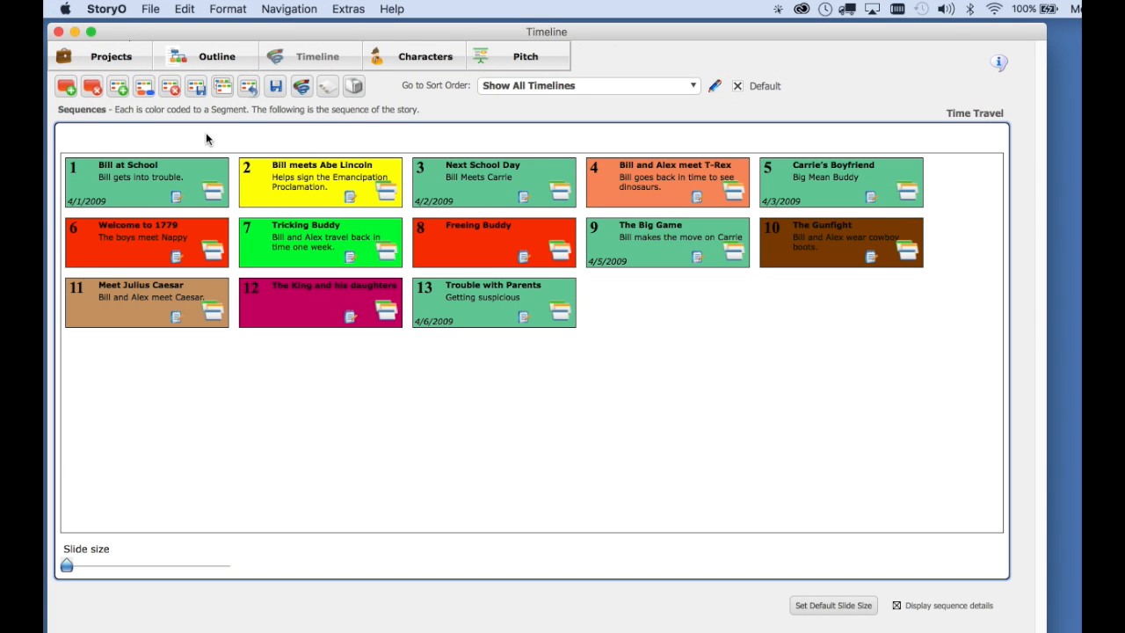
{"action": "left_click", "coordinate": [128, 64]}
{"action": "double_click", "coordinate": [493, 254]}
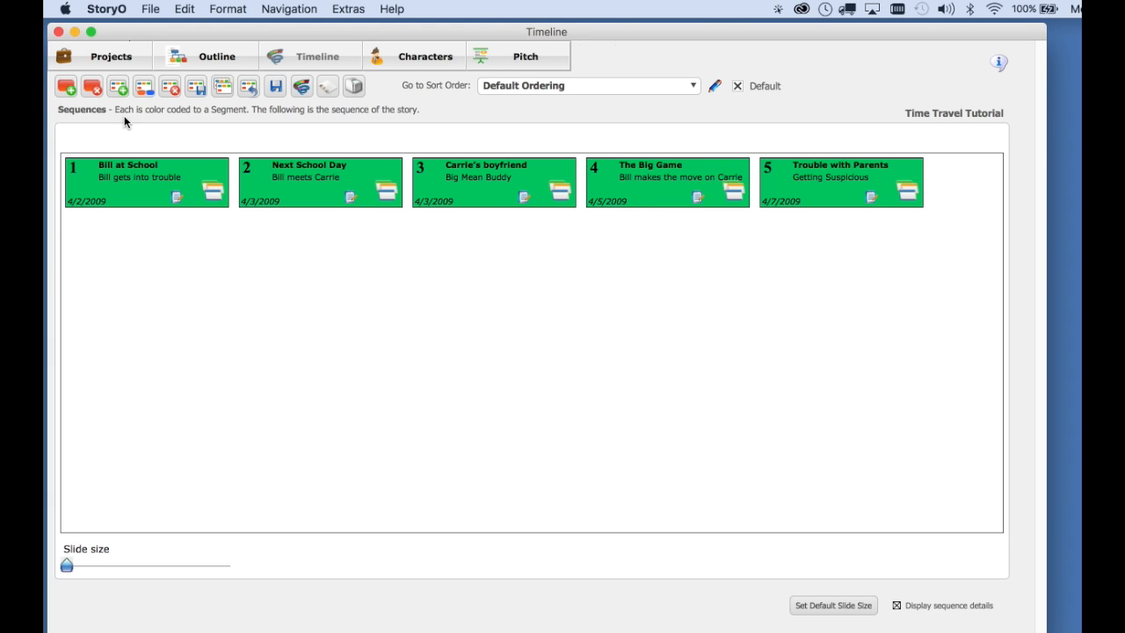
Create a yellow segment named "Civil War" measured in years, with the start year 1861.
{"action": "left_click", "coordinate": [67, 87]}
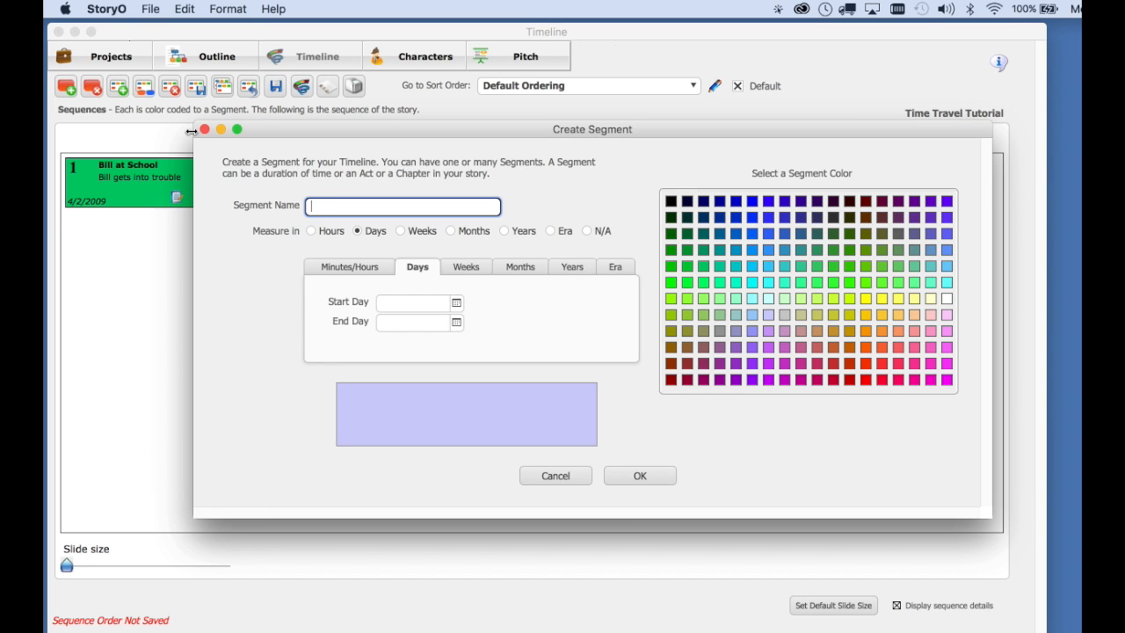
{"action": "type", "text": "Civil War"}
{"action": "left_click", "coordinate": [505, 230]}
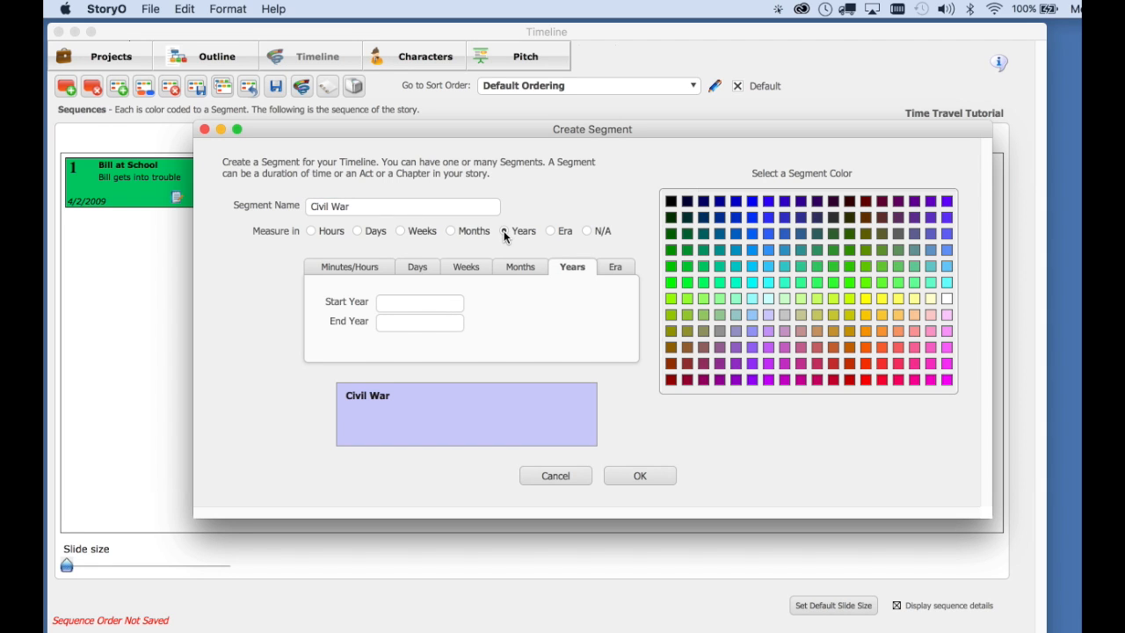
{"action": "left_click", "coordinate": [397, 299]}
{"action": "type", "text": "1861"}
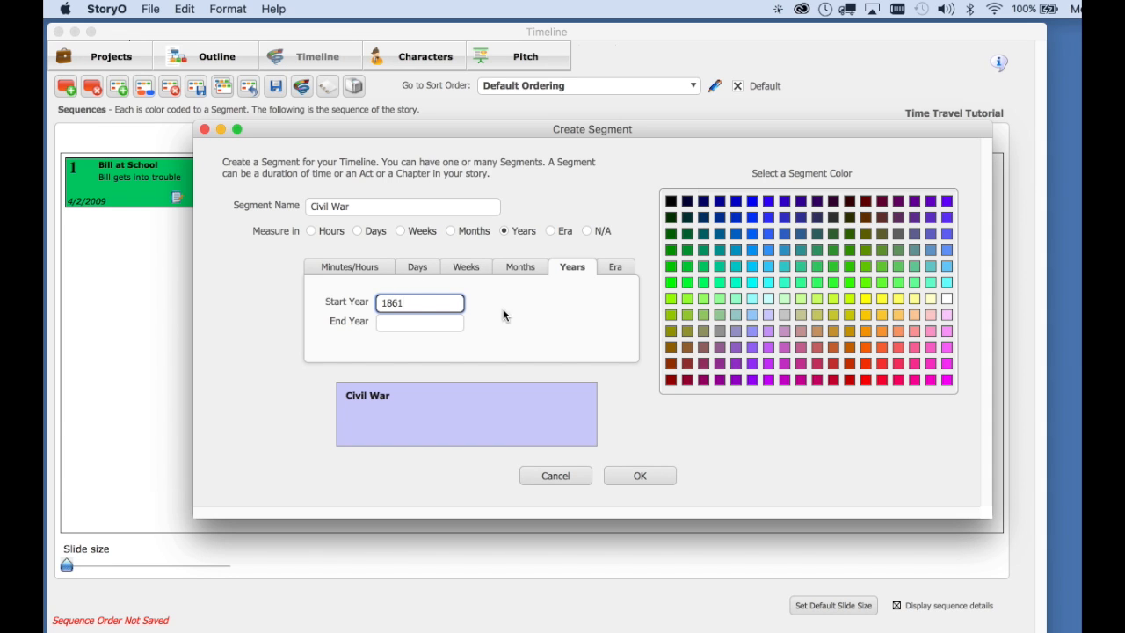
{"action": "left_click", "coordinate": [866, 299]}
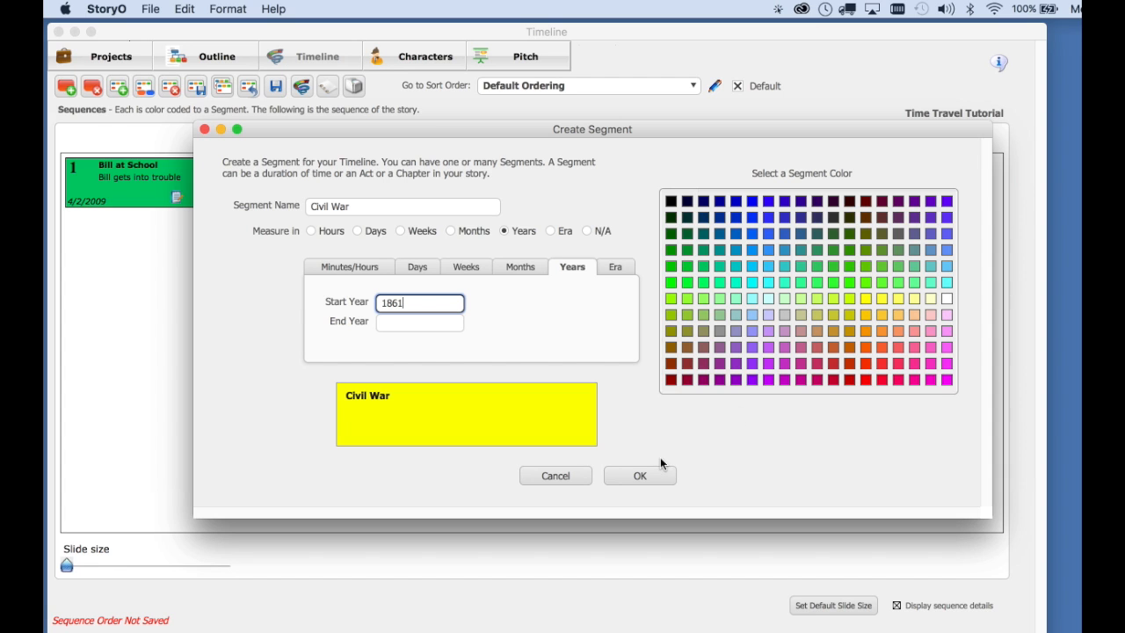
{"action": "left_click", "coordinate": [644, 475]}
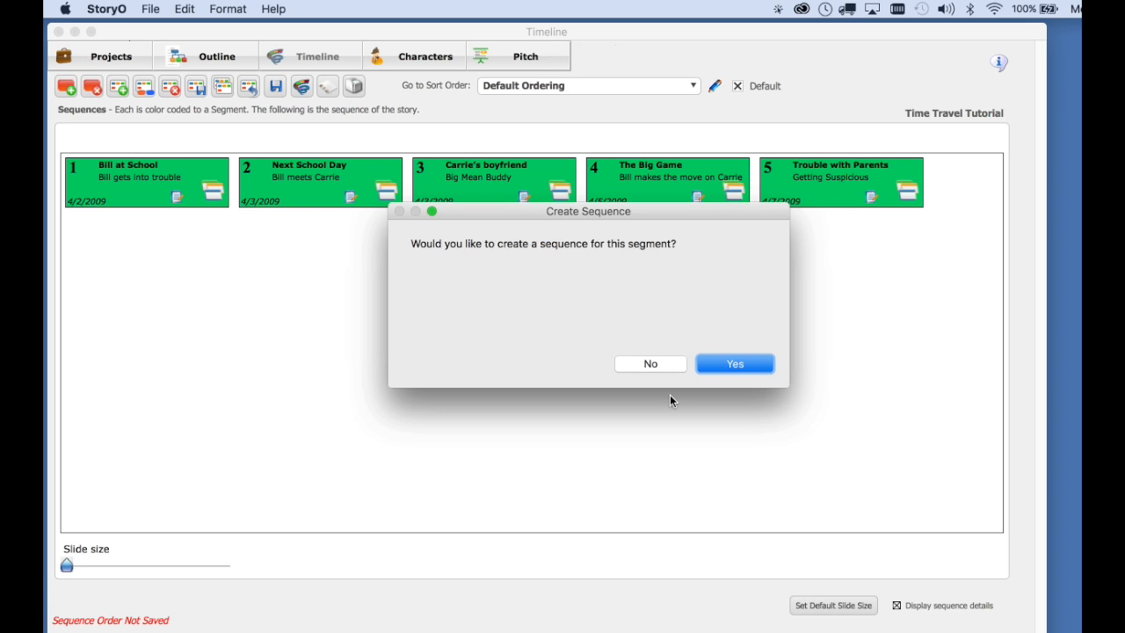
Add a Civil War sequence named "Bill meets Abe Lincoln" with the quick description "Helps sign the Emancipation Proclamation".
{"action": "left_click", "coordinate": [747, 363]}
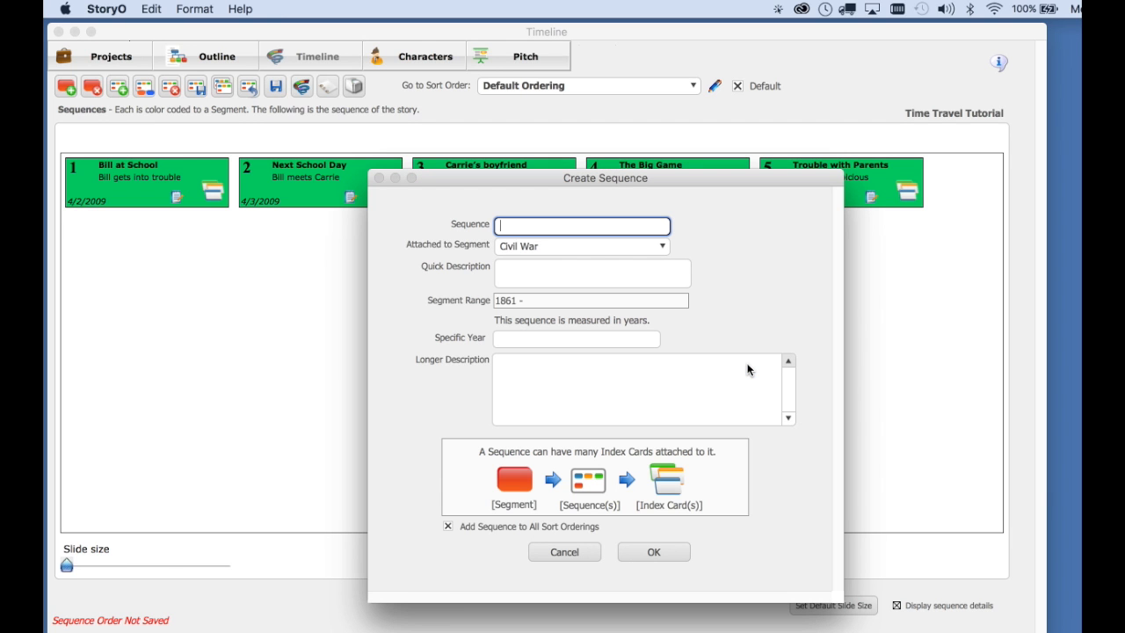
{"action": "type", "text": "Bil"}
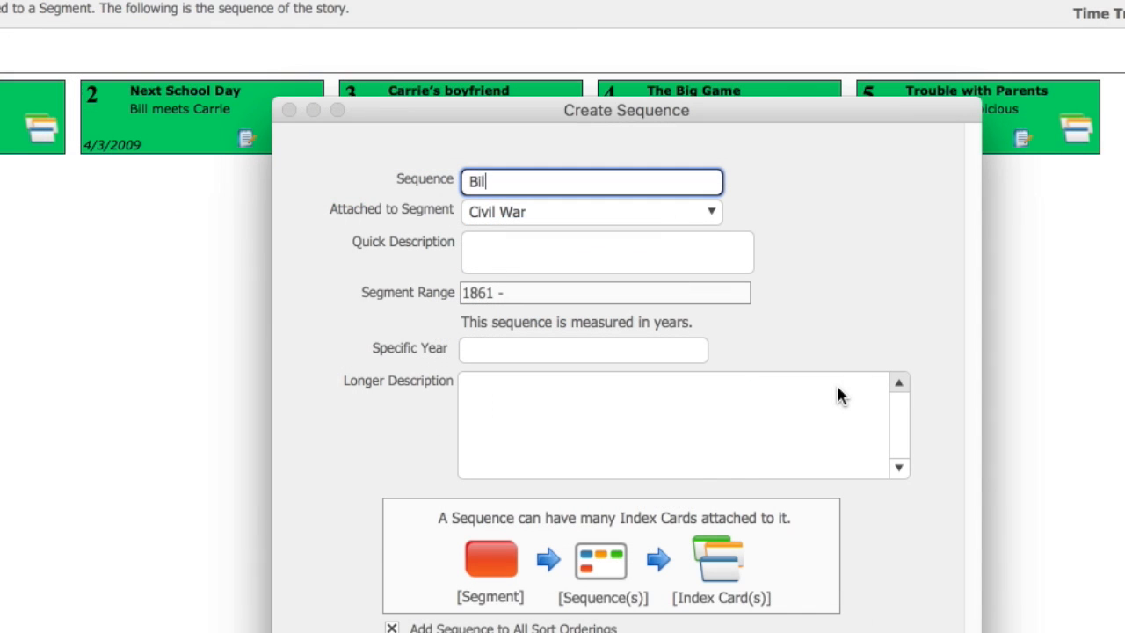
{"action": "type", "text": "l meets Abe"}
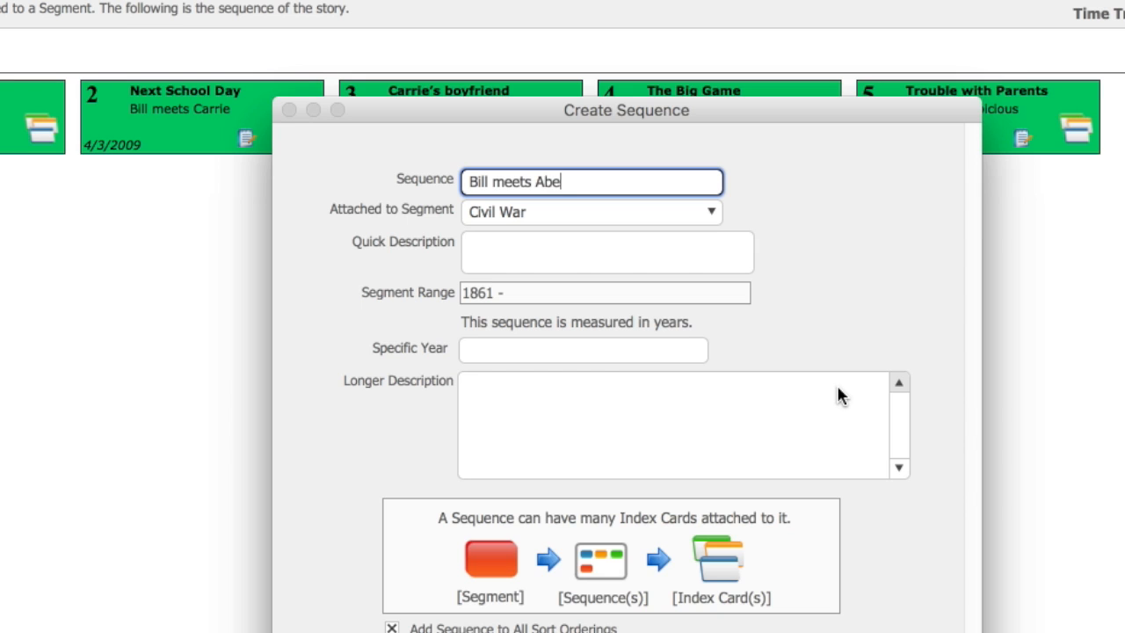
{"action": "type", "text": " Lincoln"}
{"action": "left_click", "coordinate": [565, 220]}
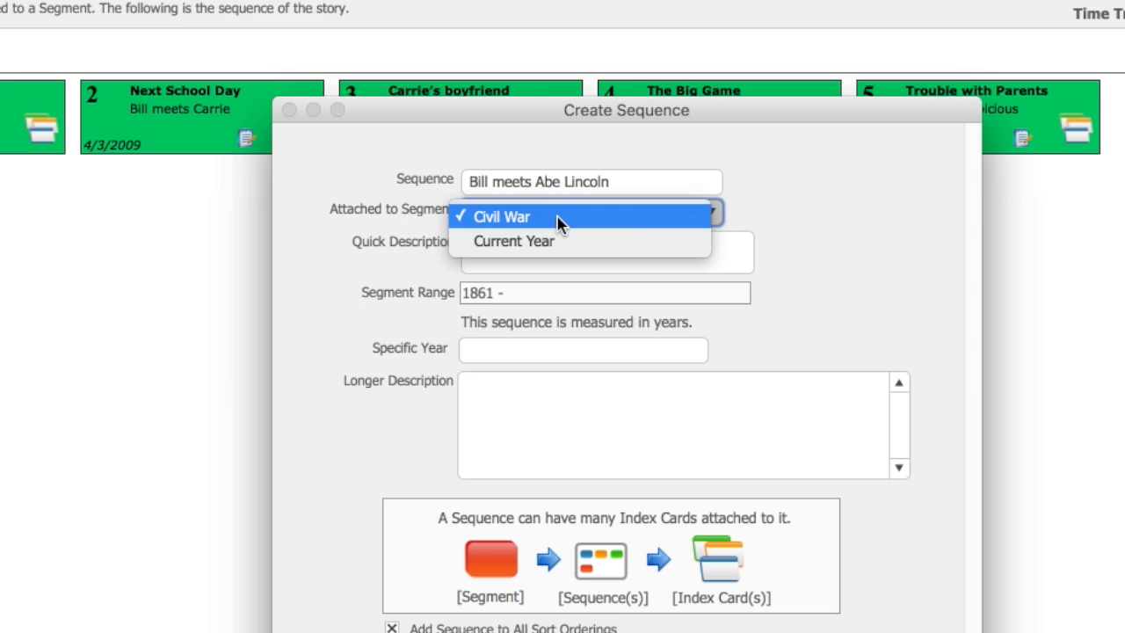
{"action": "left_click", "coordinate": [559, 222]}
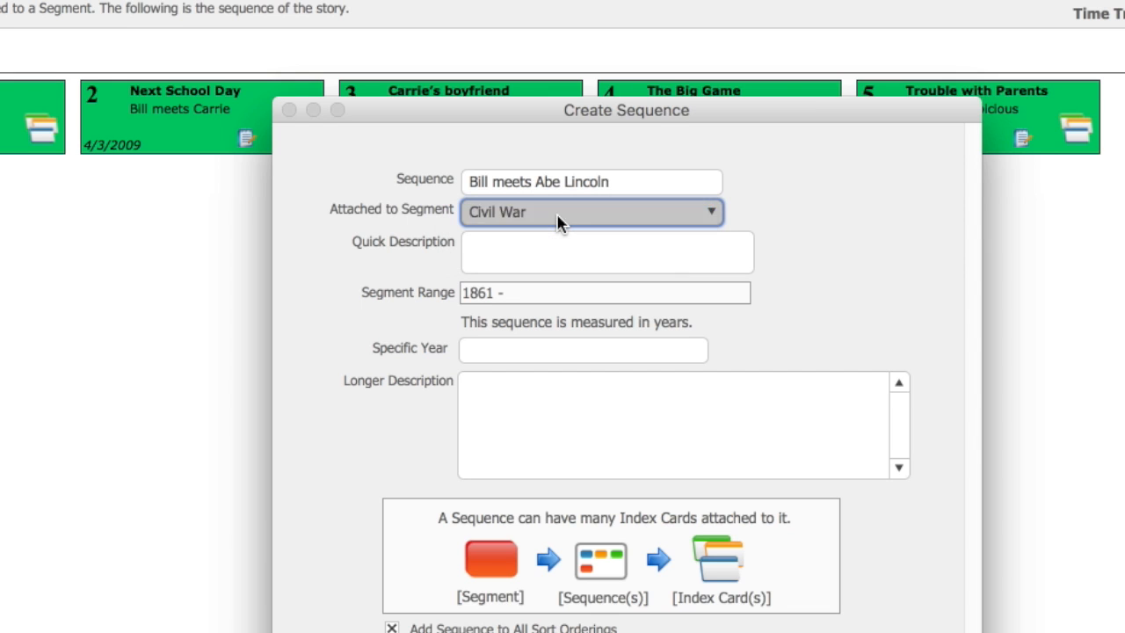
{"action": "left_click", "coordinate": [509, 251]}
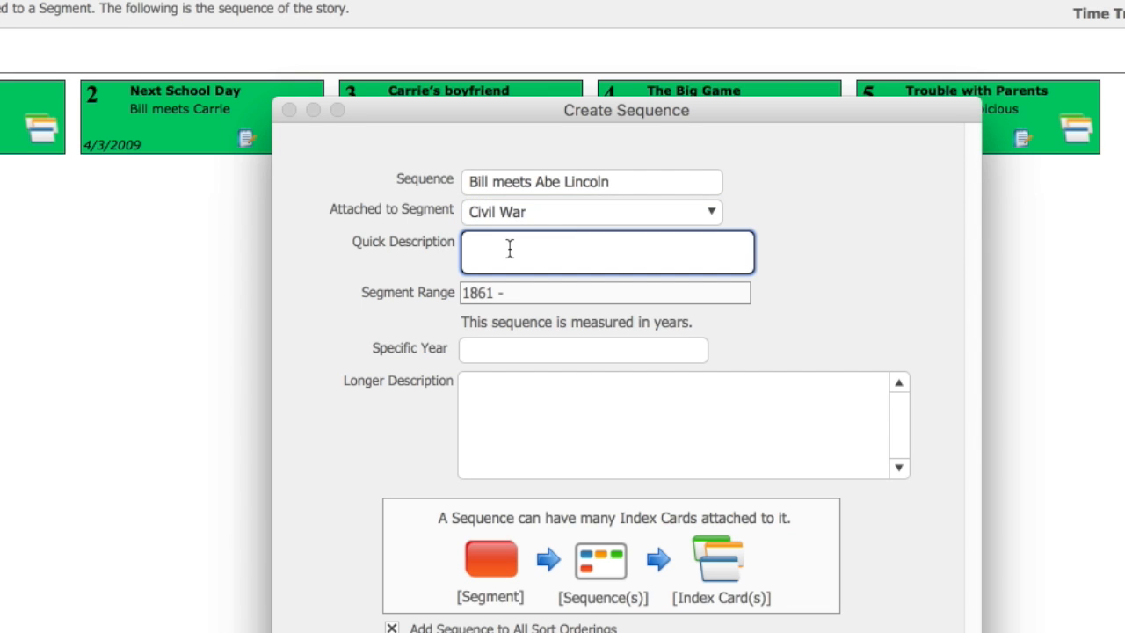
{"action": "type", "text": "Helps sign the Emac"}
{"action": "key", "text": "BackSpace"}
{"action": "key", "text": "BackSpace"}
{"action": "type", "text": "ancipation "}
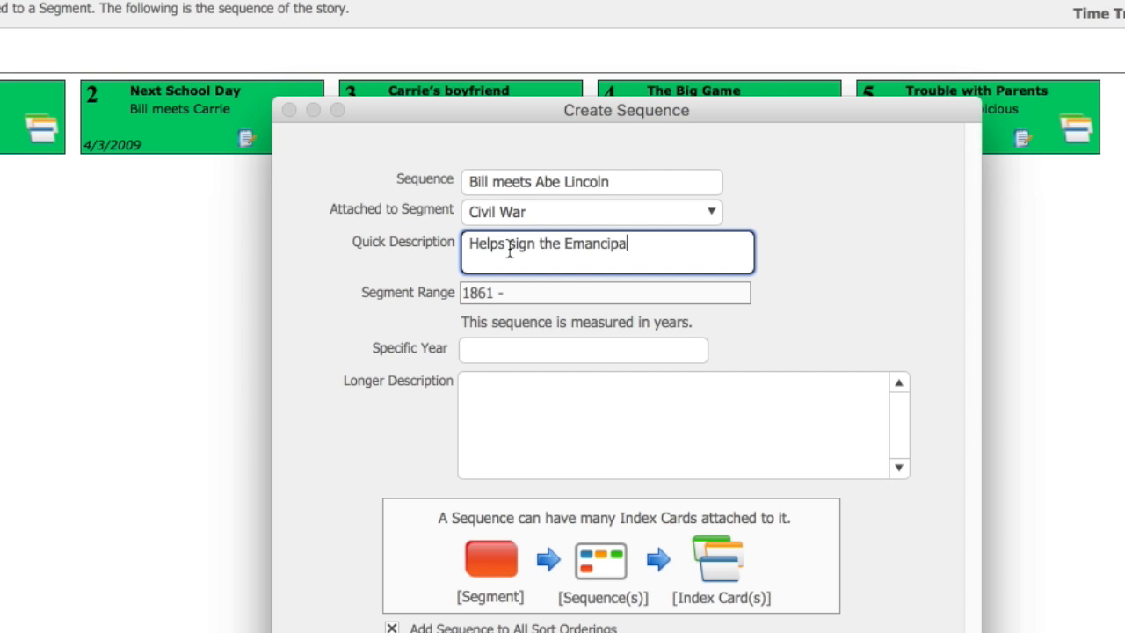
{"action": "type", "text": "Proclamation"}
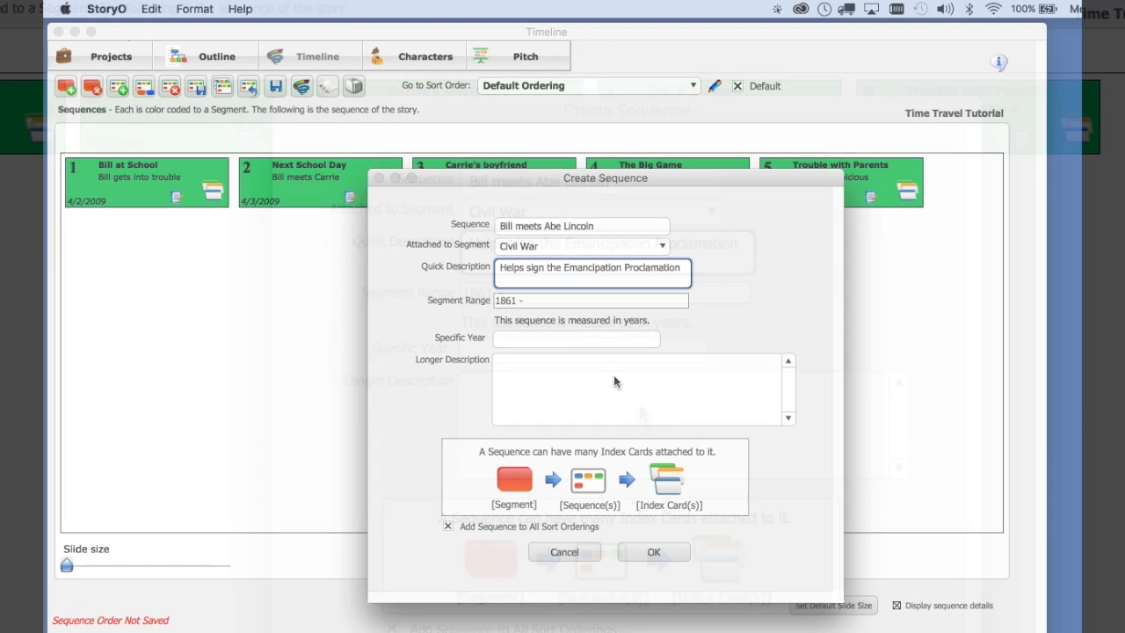
{"action": "left_click", "coordinate": [667, 549]}
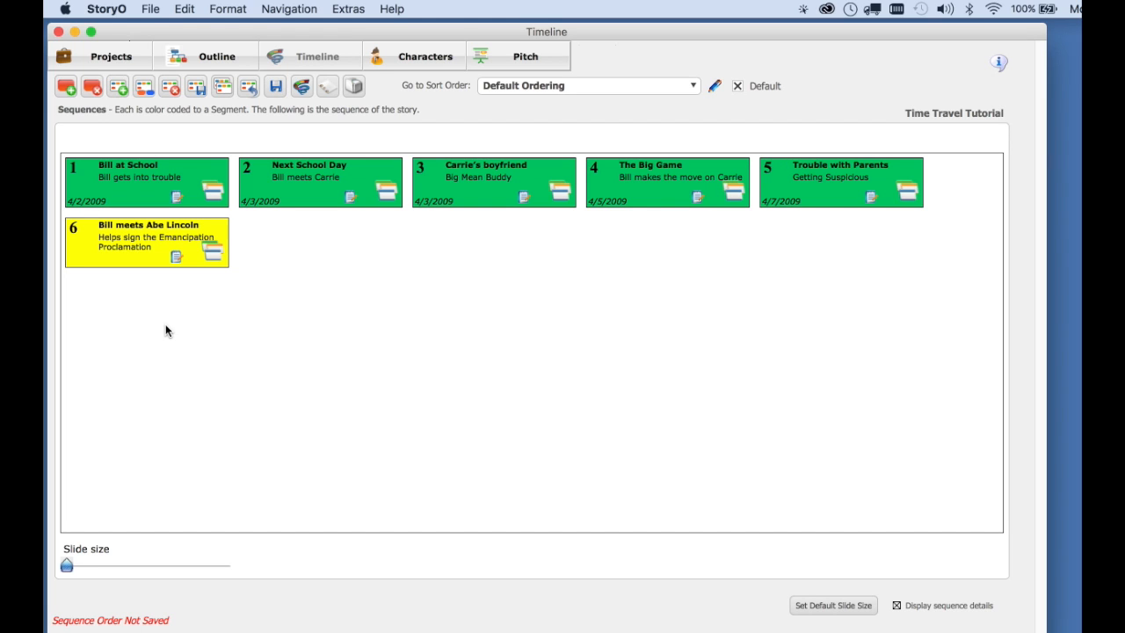
Create a light orange segment named "Jurassic Period" measured in Era, with the era "65 million years ago".
{"action": "left_click", "coordinate": [67, 88]}
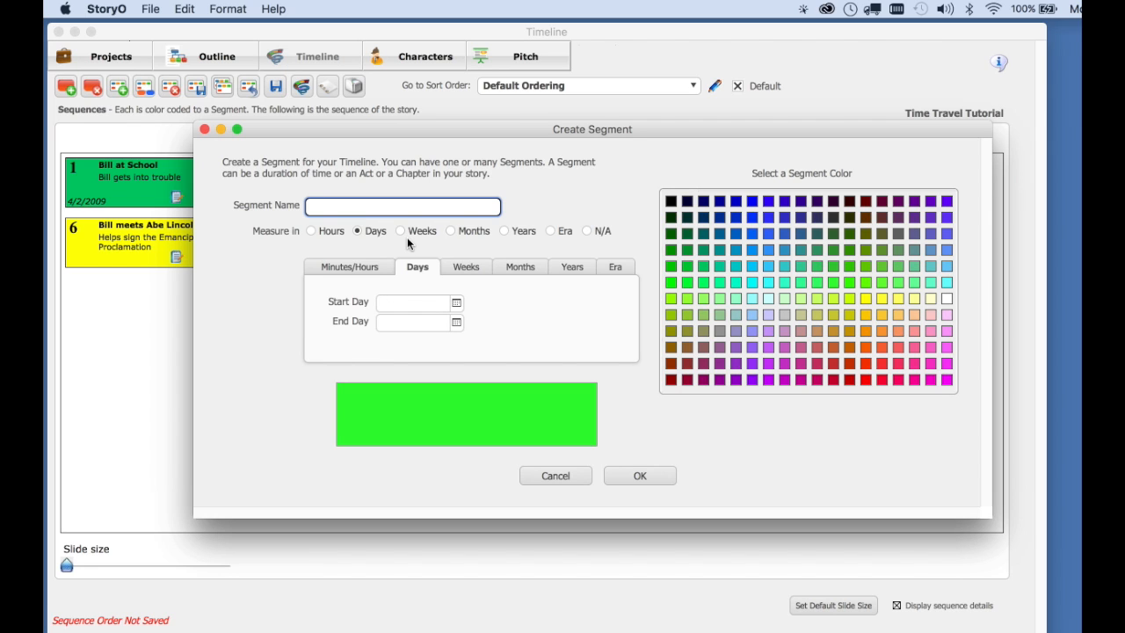
{"action": "type", "text": "Jurassic Period"}
{"action": "left_click", "coordinate": [550, 231]}
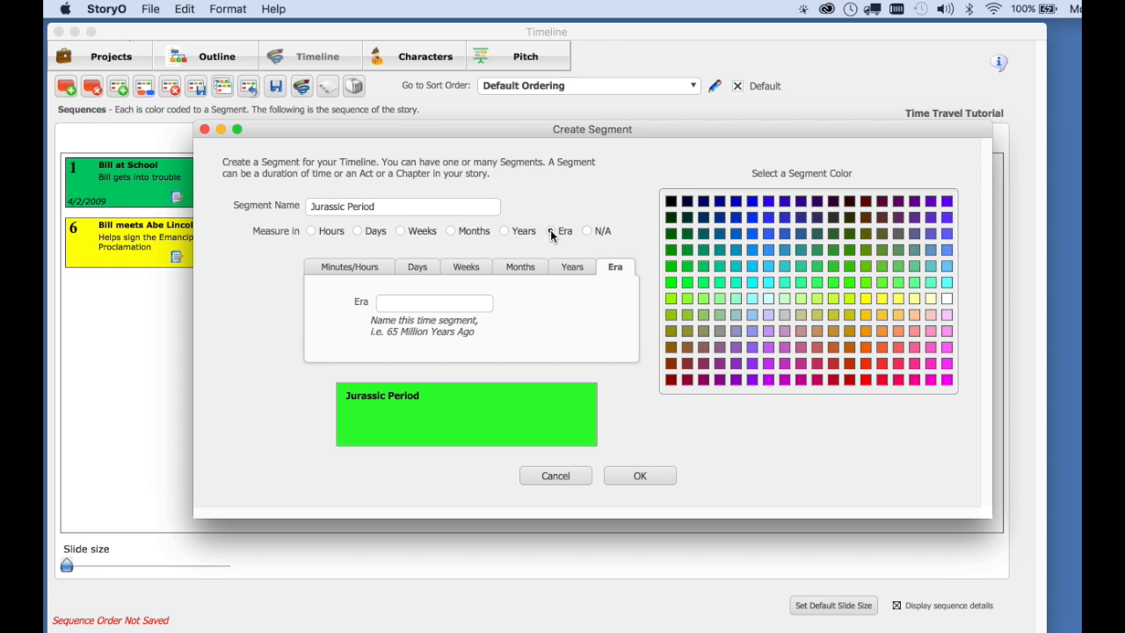
{"action": "left_click", "coordinate": [391, 301]}
{"action": "type", "text": "65 m"}
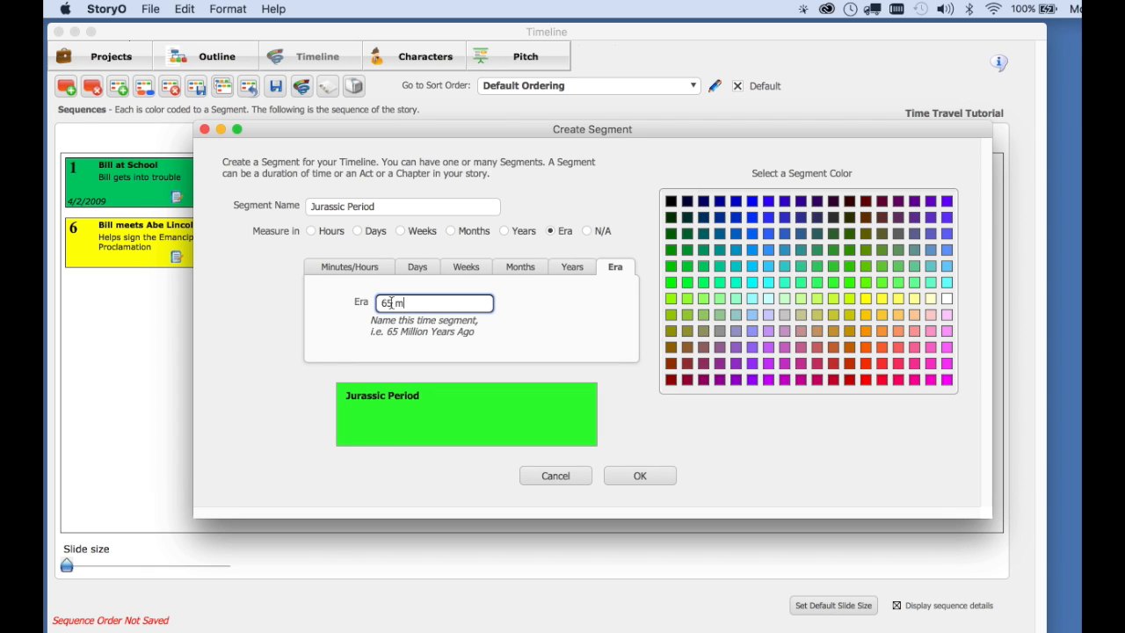
{"action": "type", "text": "illion years ago"}
{"action": "left_click", "coordinate": [914, 316]}
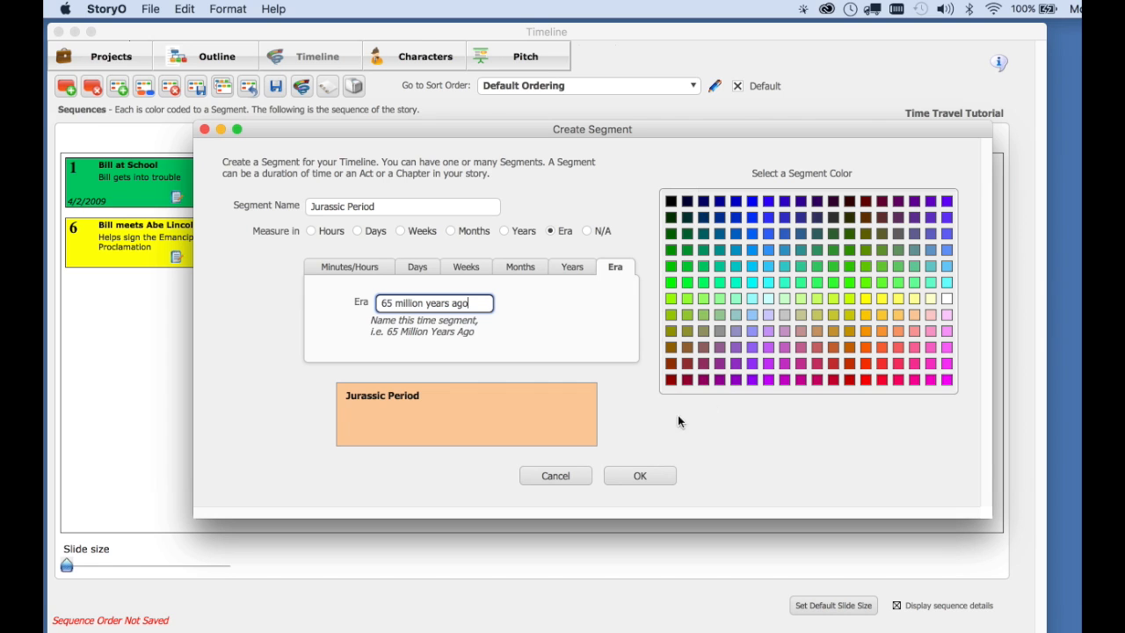
{"action": "left_click", "coordinate": [636, 480]}
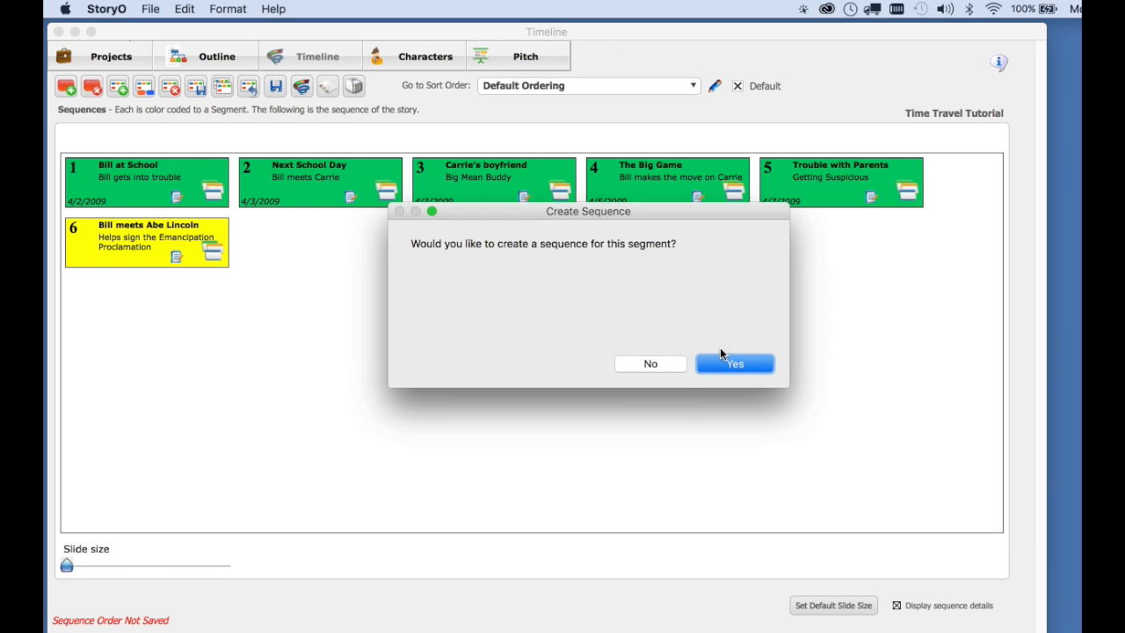
Add a Jurassic Period sequence named "Bill meets T-Rex" with the quick description "Bill goes back in time to see dinosaurs".
{"action": "left_click", "coordinate": [761, 368]}
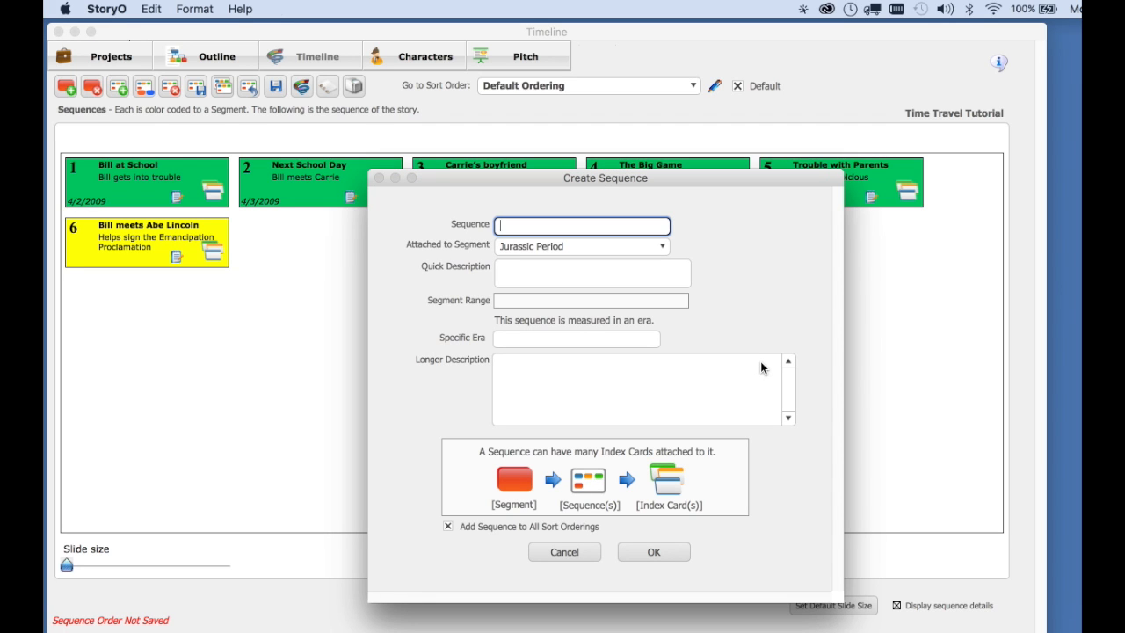
{"action": "type", "text": "Bill meets T-Rex"}
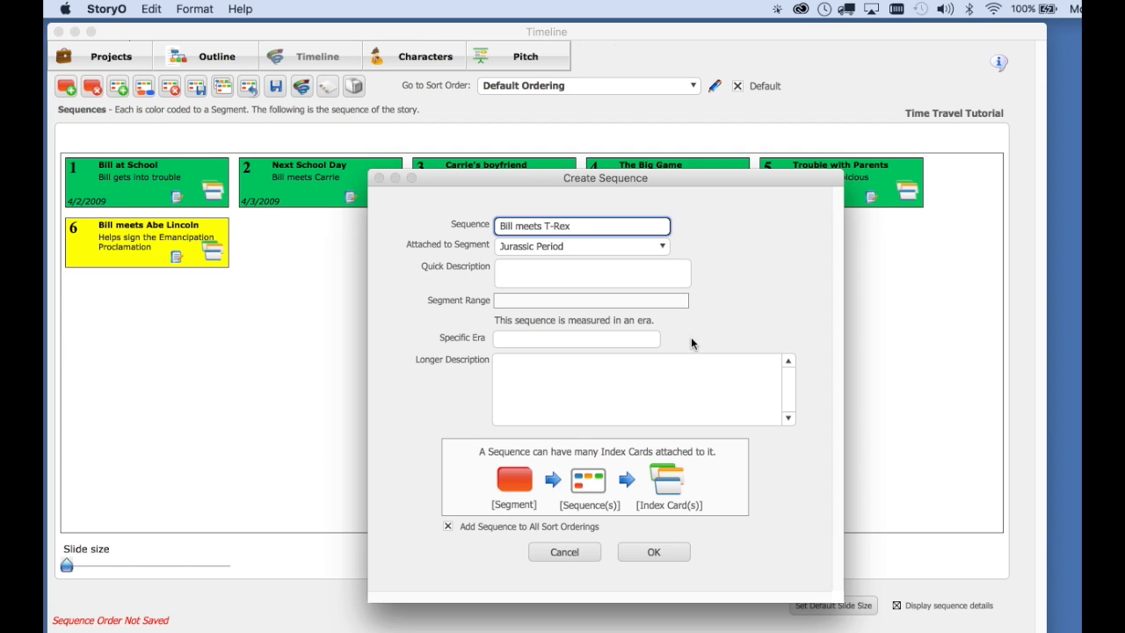
{"action": "left_click", "coordinate": [520, 278]}
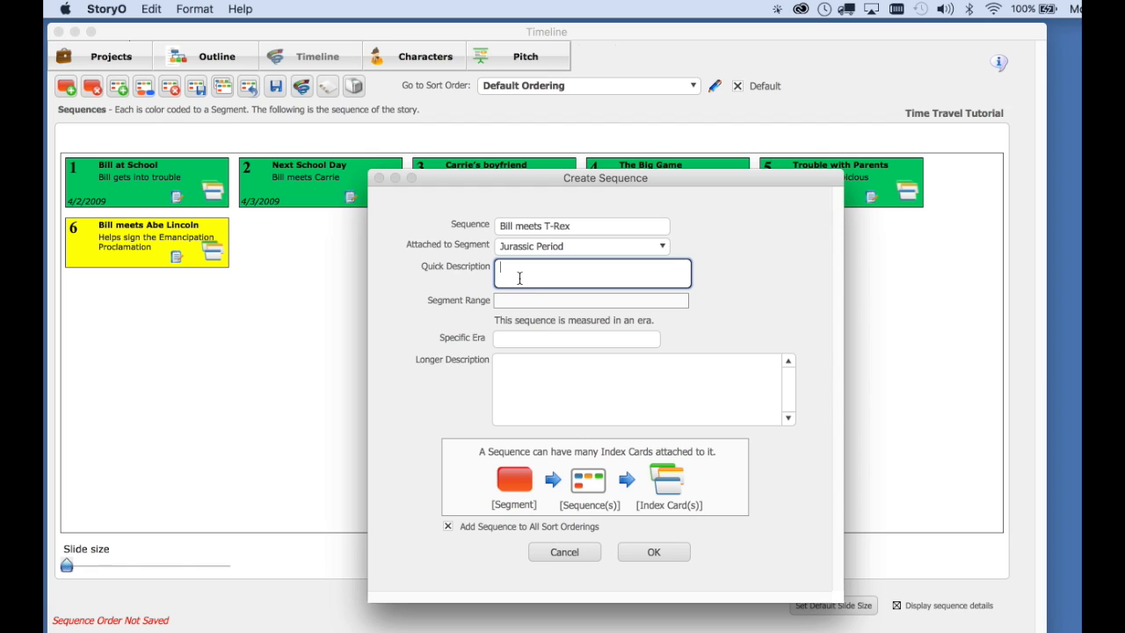
{"action": "type", "text": "Bill goes back in time to see dinosaurs"}
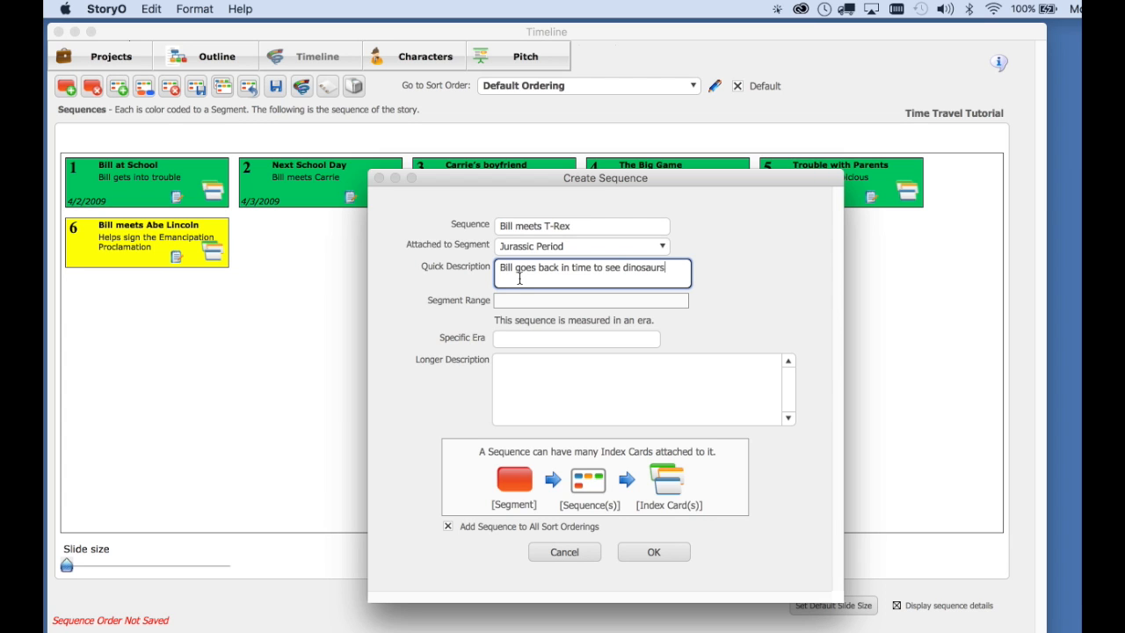
{"action": "left_click", "coordinate": [652, 552]}
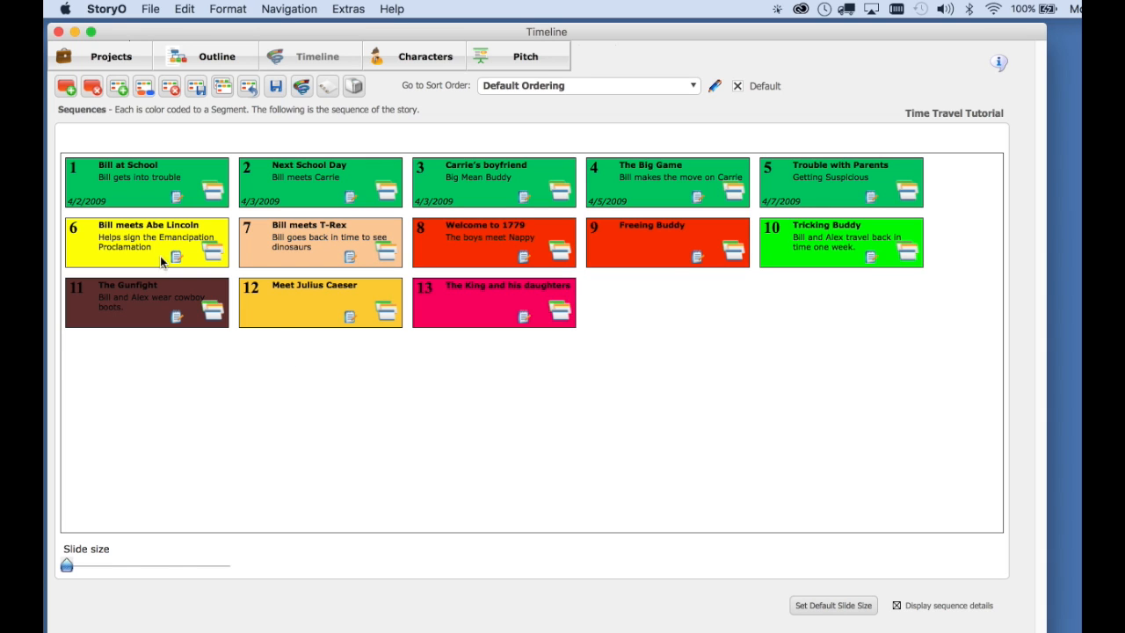
Rearrange the sequence cards into story order, with "Bill meets Abe Lincoln" second, "Bill meets T-Rex" fourth, "Welcome to 1779" seventh and "The Gunfight" tenth.
{"action": "left_click_drag", "start_coordinate": [162, 254], "coordinate": [613, 190]}
{"action": "left_click_drag", "start_coordinate": [459, 253], "coordinate": [279, 249]}
{"action": "left_click_drag", "start_coordinate": [210, 304], "coordinate": [869, 240]}
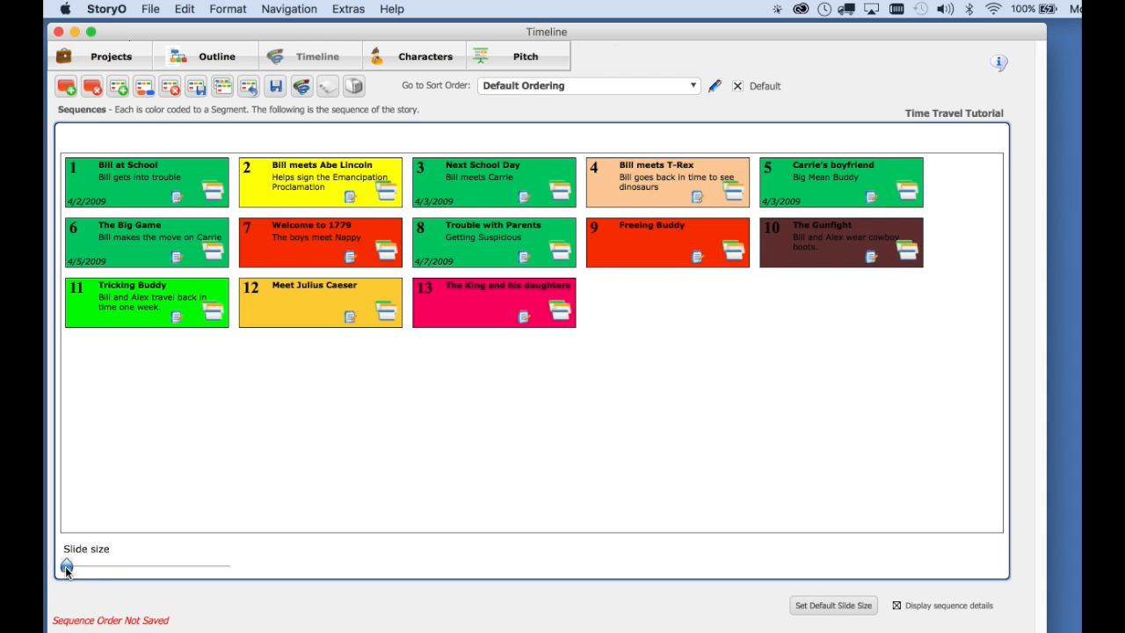
Try out the slide size control and the three smallest default slide sizes on the sequence cards.
{"action": "mouse_move", "coordinate": [67, 567]}
{"action": "left_mouse_down"}
{"action": "mouse_move", "coordinate": [158, 567]}
{"action": "mouse_move", "coordinate": [45, 569]}
{"action": "left_mouse_up"}
{"action": "left_click", "coordinate": [816, 606]}
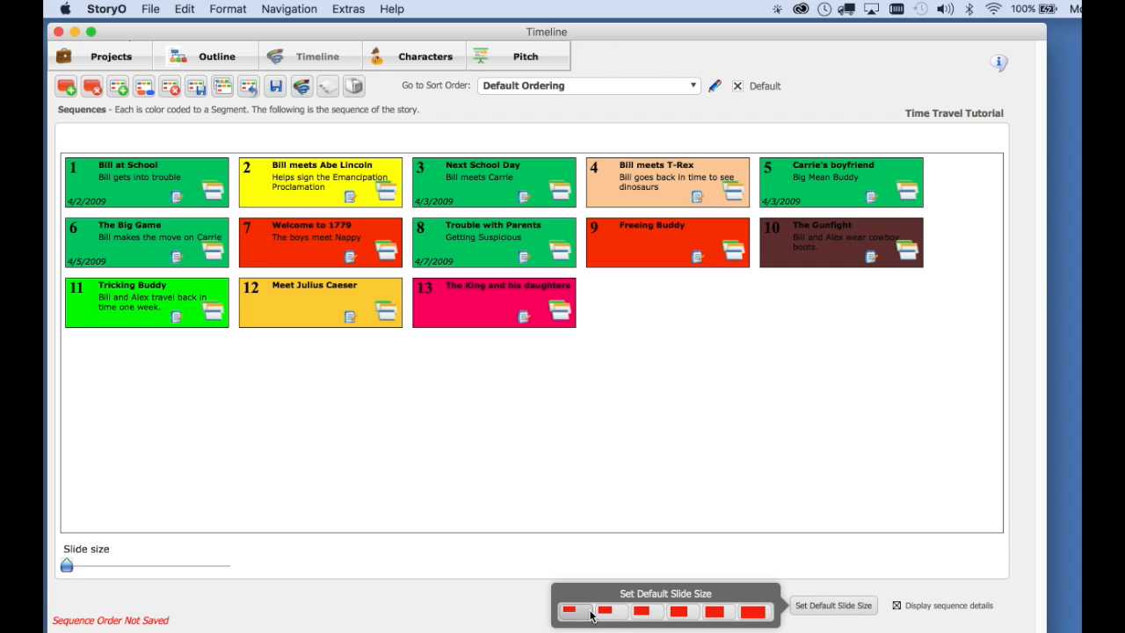
{"action": "left_click", "coordinate": [570, 611]}
{"action": "left_click", "coordinate": [618, 612]}
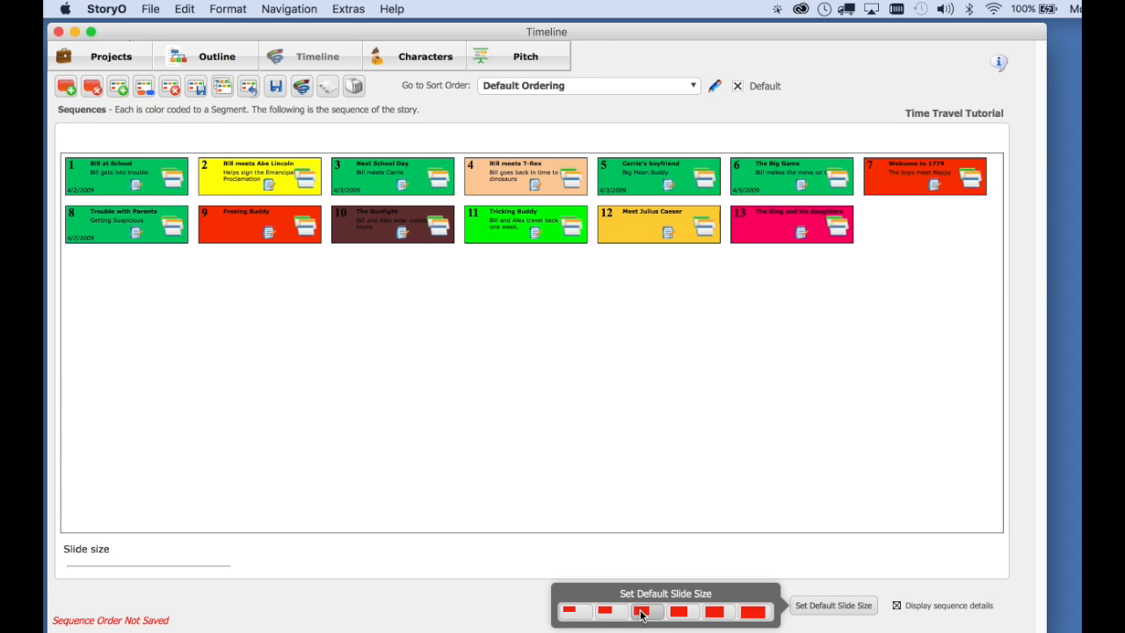
{"action": "left_click", "coordinate": [642, 613]}
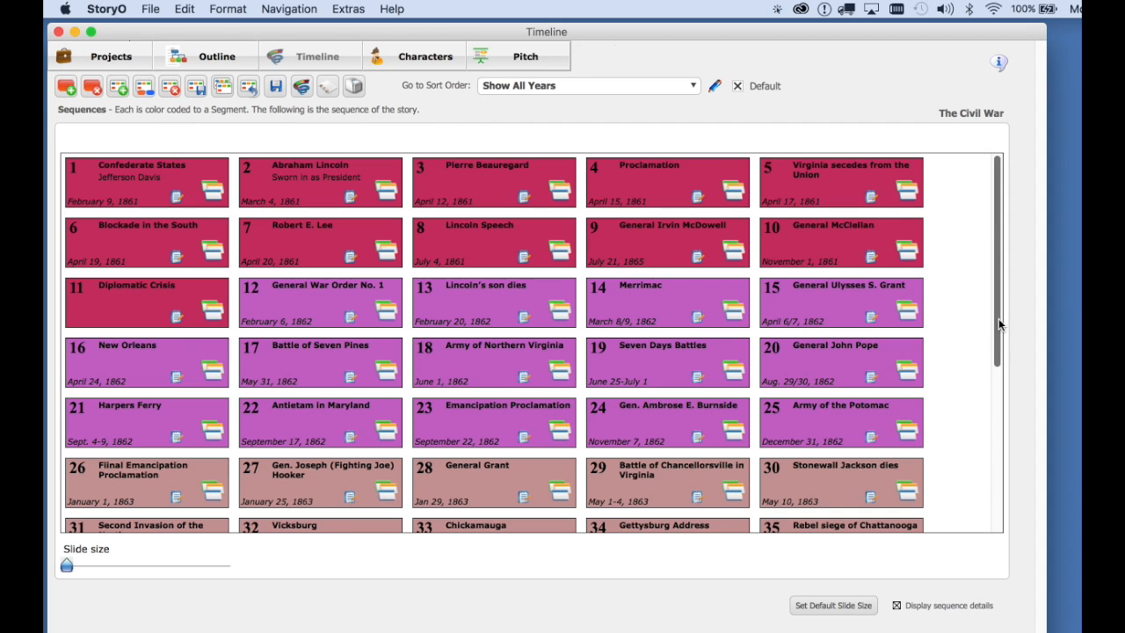
Look through all sequences on The Civil War project's timeline, then return to the Time Travel Tutorial project.
{"action": "left_click_drag", "start_coordinate": [998, 324], "coordinate": [1025, 525]}
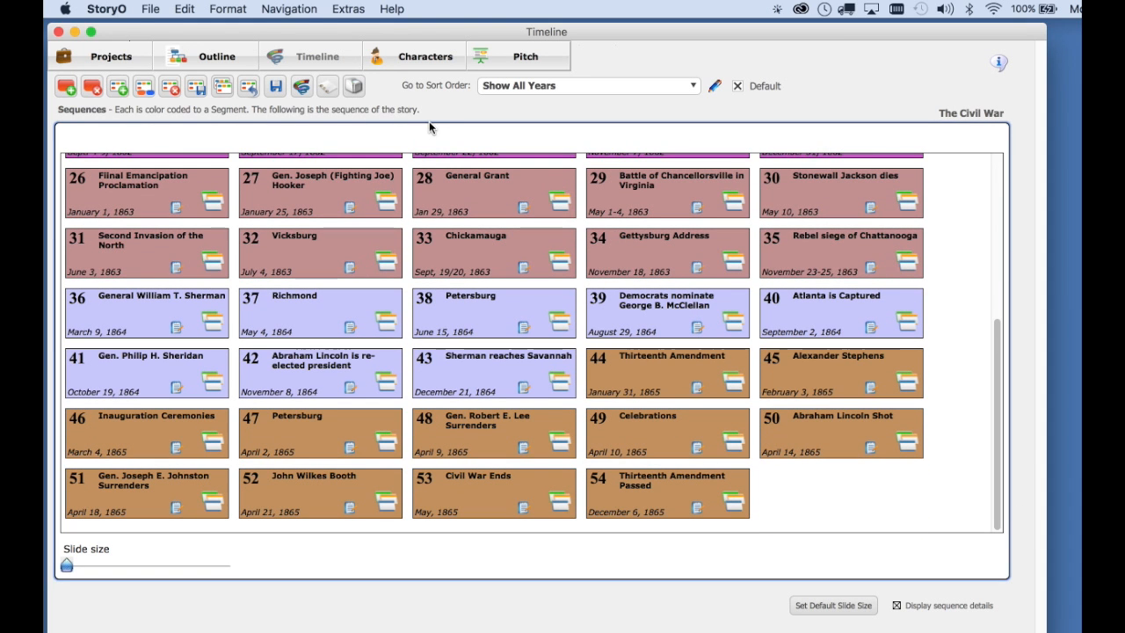
{"action": "left_click", "coordinate": [117, 61]}
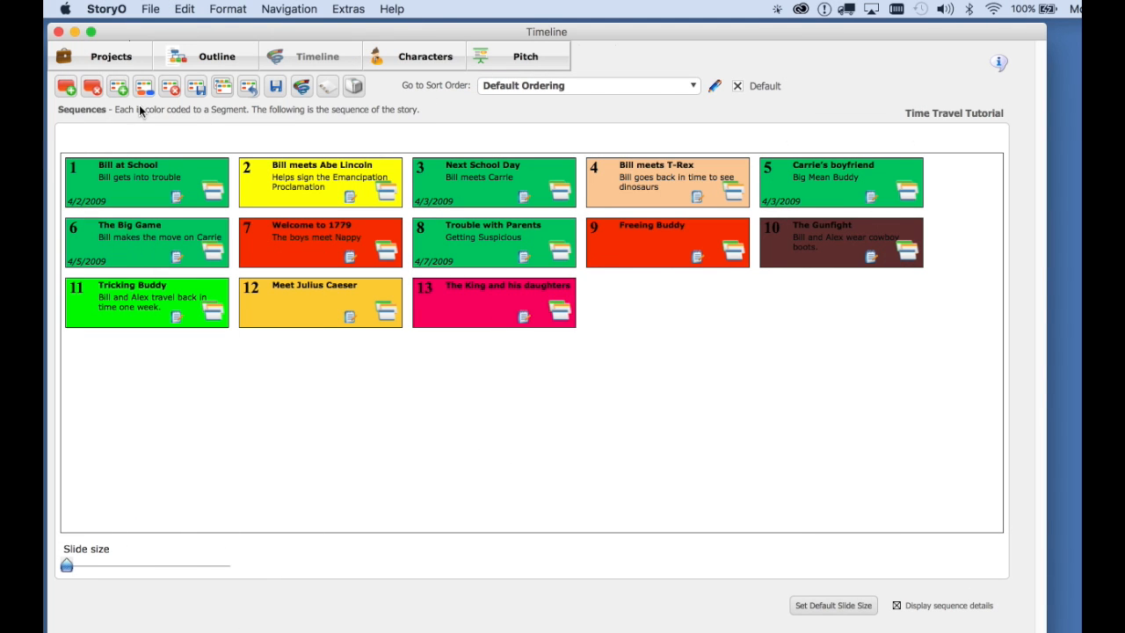
Open the Time Travel project and view the "Bill at School" index cards, trying out a larger slide size.
{"action": "left_click", "coordinate": [111, 56]}
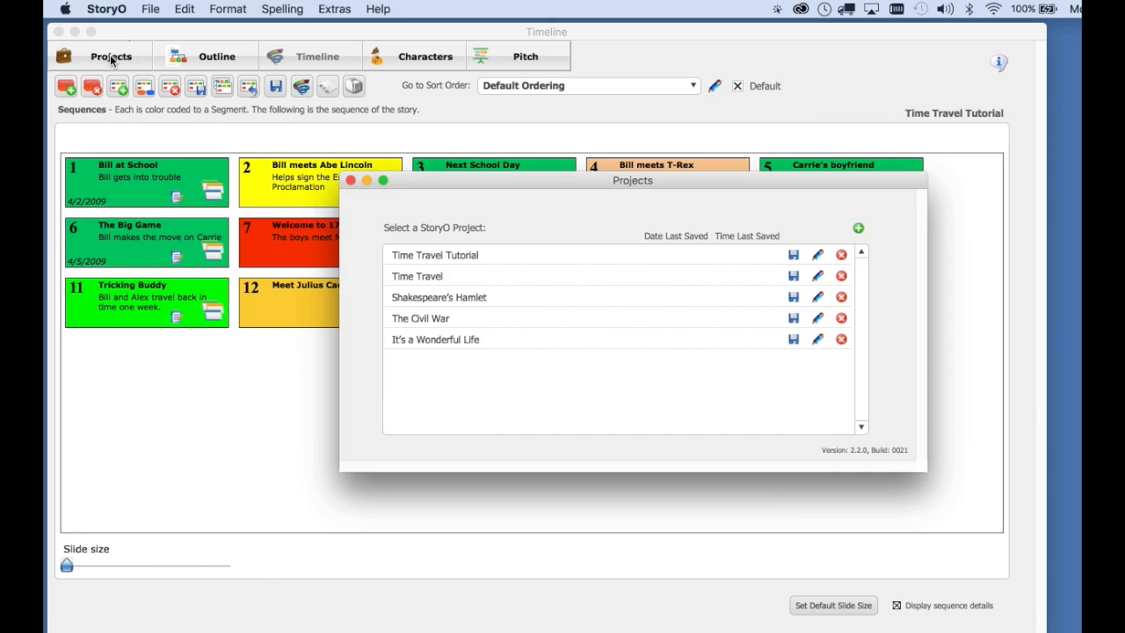
{"action": "left_click", "coordinate": [432, 276]}
{"action": "double_click", "coordinate": [433, 275]}
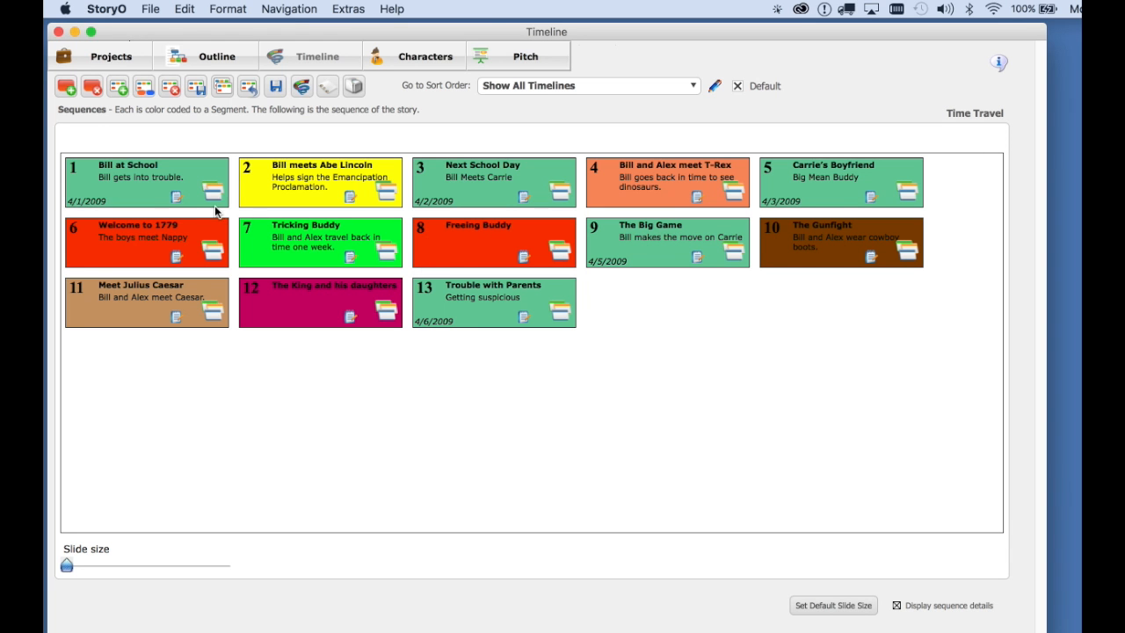
{"action": "left_click", "coordinate": [215, 192]}
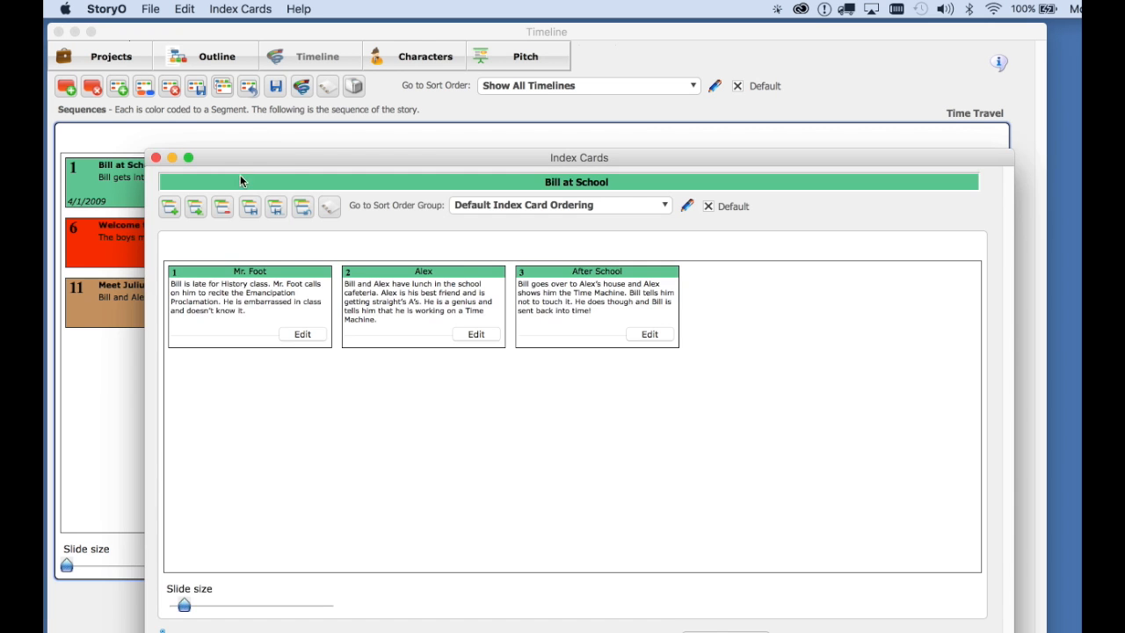
{"action": "left_click_drag", "start_coordinate": [305, 156], "coordinate": [312, 73]}
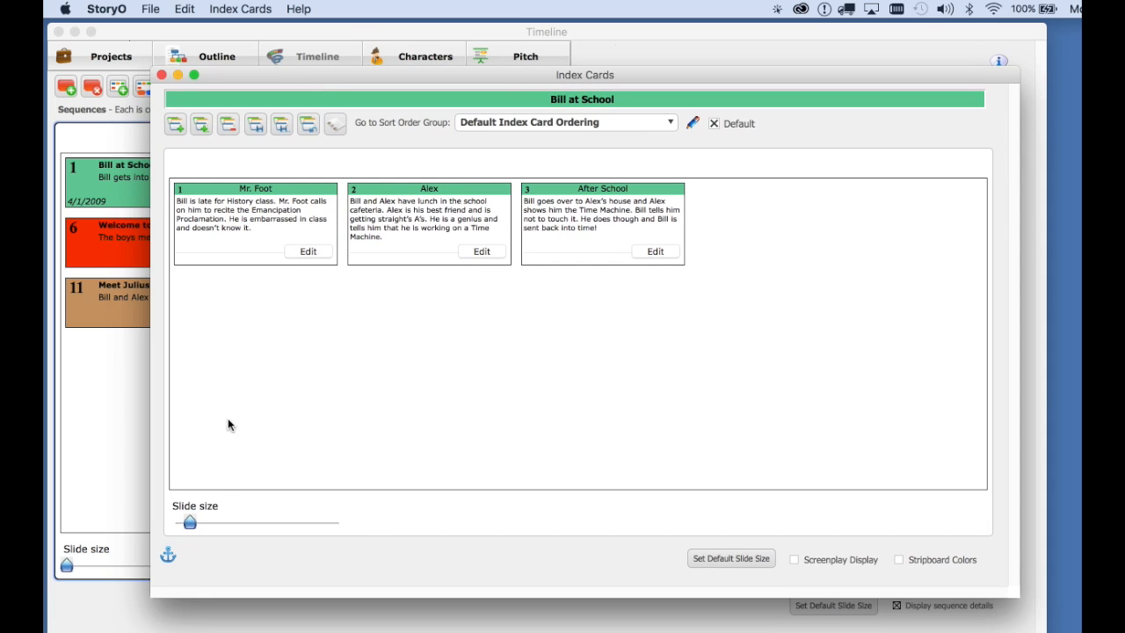
{"action": "left_click_drag", "start_coordinate": [192, 522], "coordinate": [250, 528]}
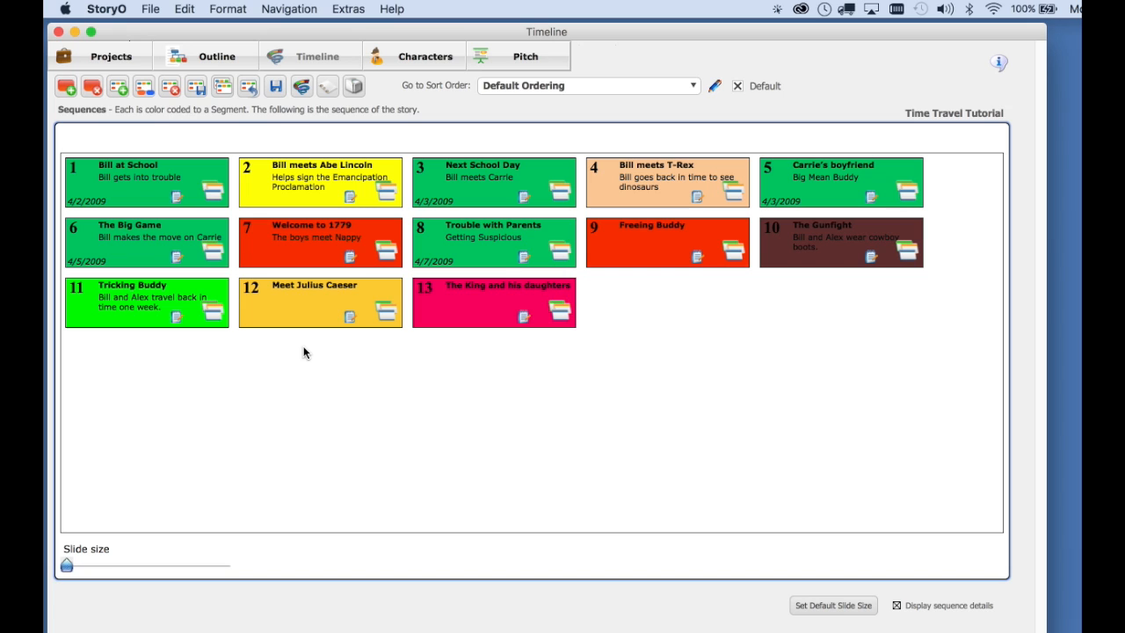
Create the first index card for "Bill at School", titled "Mr. Foot", with the paragraph about Bill being late for History class.
{"action": "left_click", "coordinate": [213, 189]}
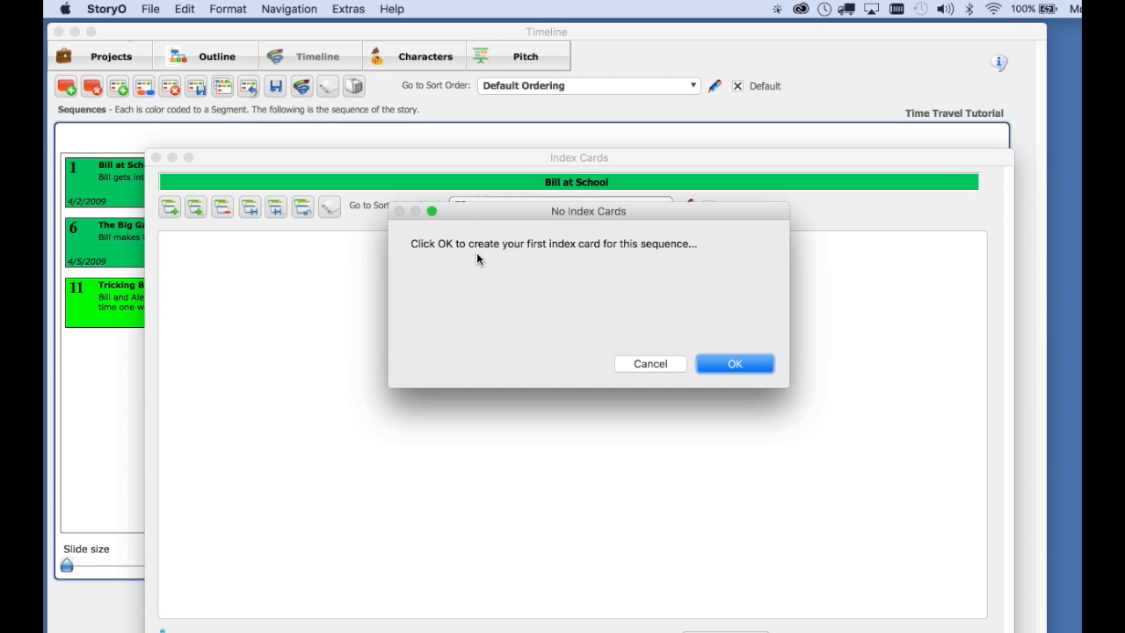
{"action": "left_click", "coordinate": [728, 363]}
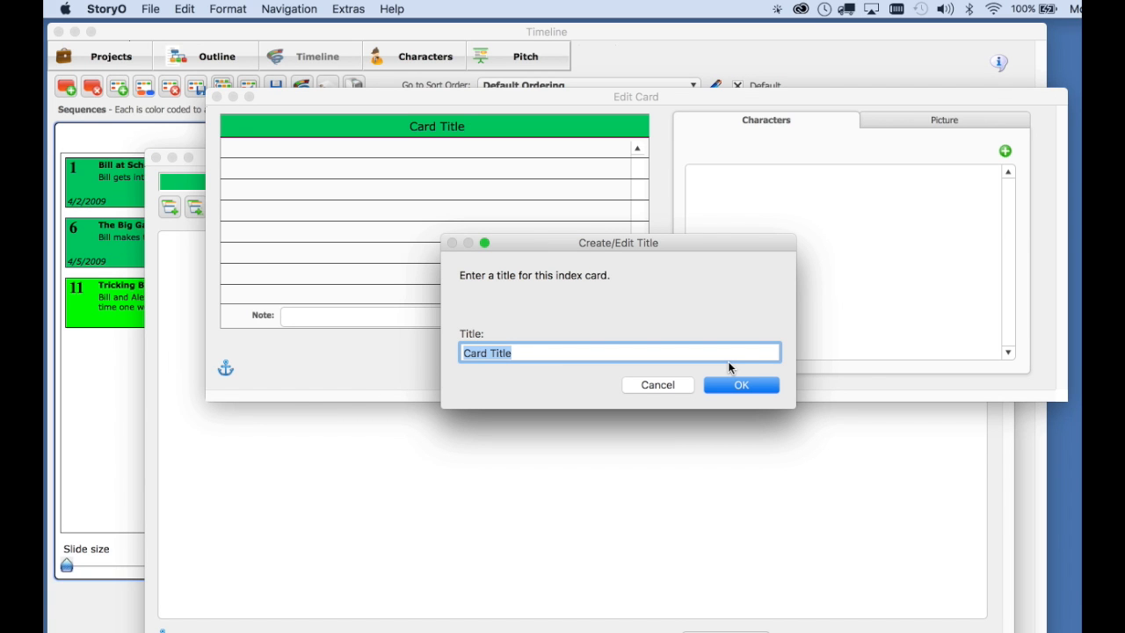
{"action": "type", "text": "Mr. Foot"}
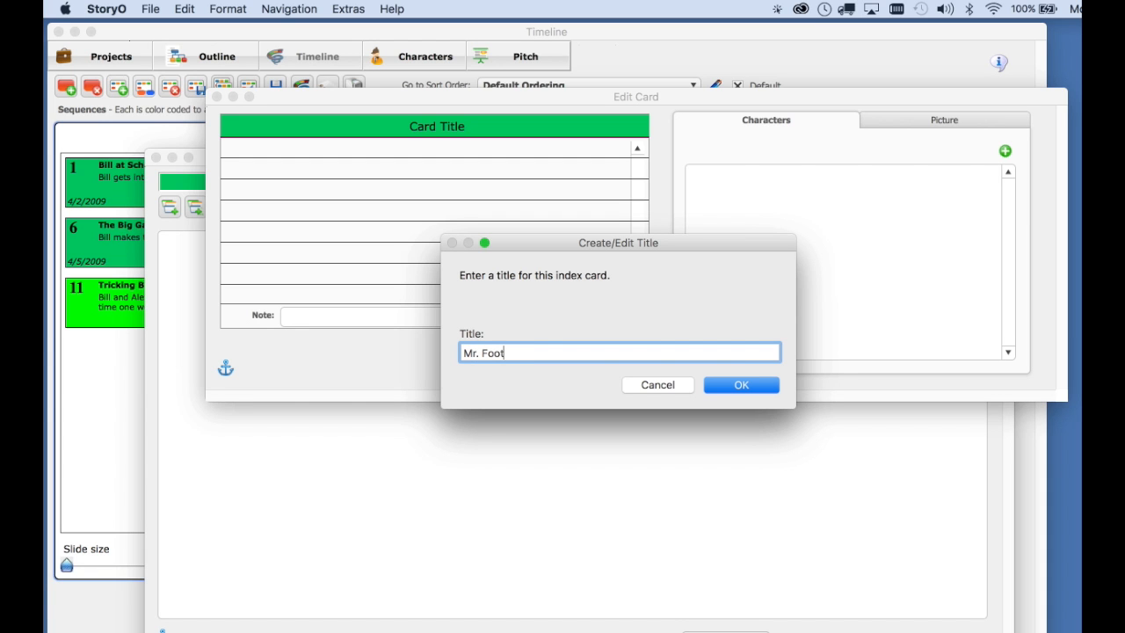
{"action": "left_click", "coordinate": [761, 388]}
{"action": "left_click", "coordinate": [313, 167]}
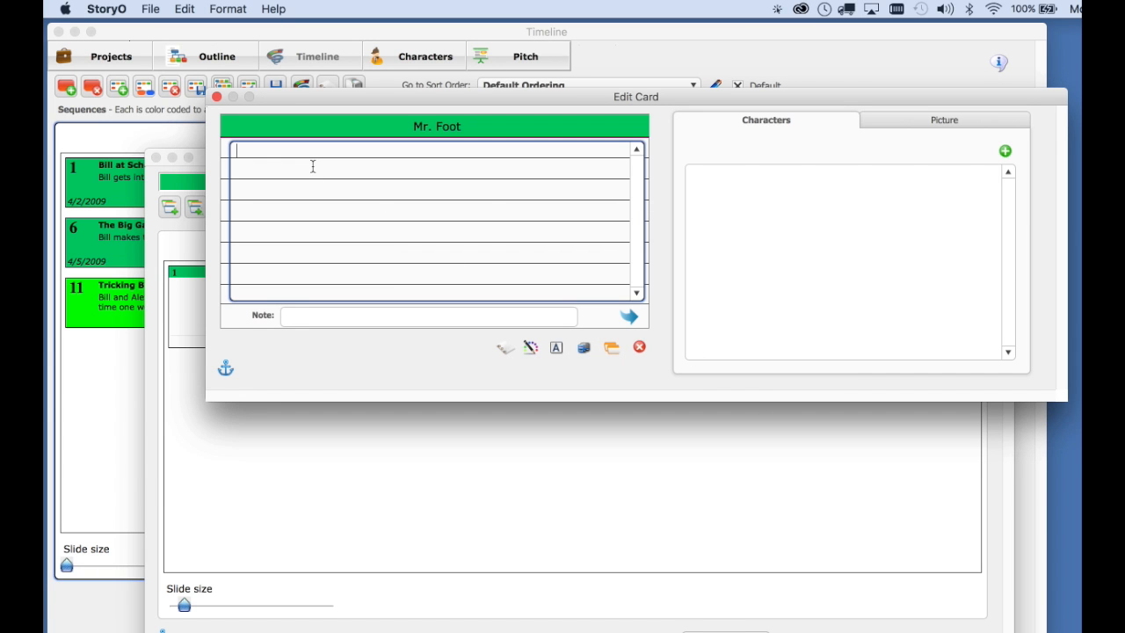
{"action": "type", "text": "Bill is late for History class. Mr. Foot calls on him to recite the Emancipation Proclamation. He is embarrassed in class and doesn’t know it."}
{"action": "left_click", "coordinate": [400, 354]}
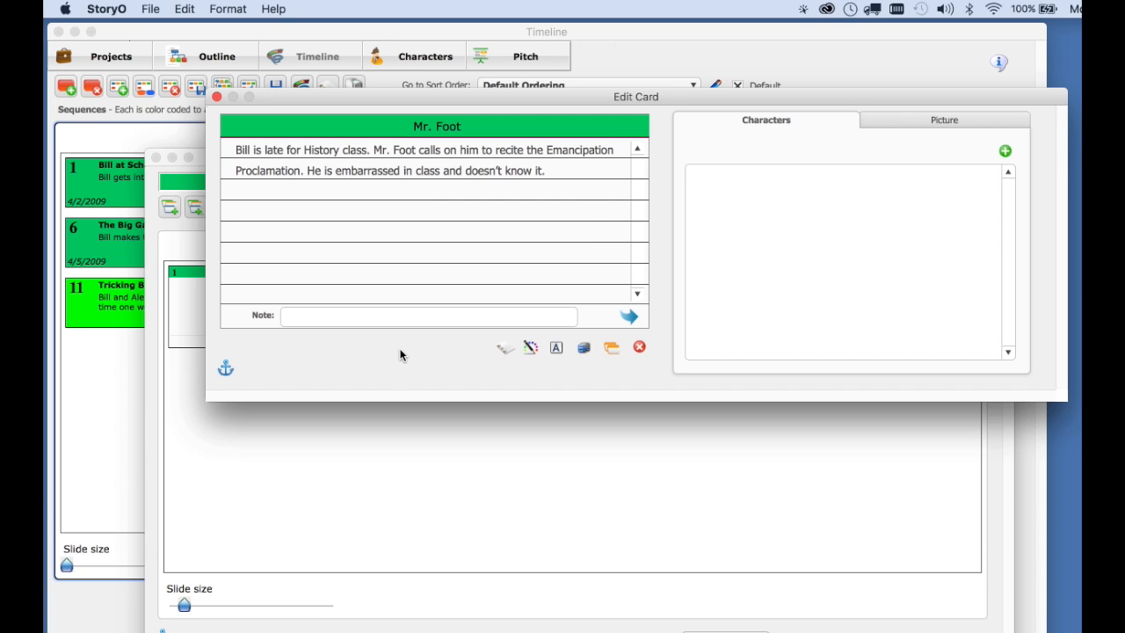
{"action": "left_click", "coordinate": [216, 96]}
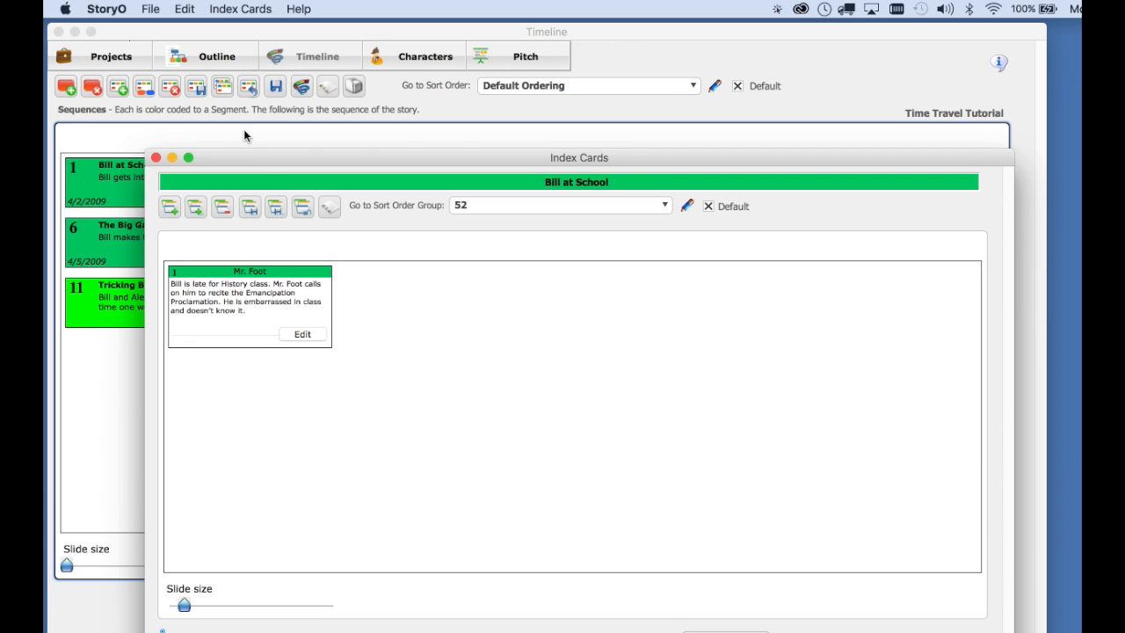
Add a second index card titled "Alex" and fill it with the school cafeteria paragraph copied from the Word document.
{"action": "left_click_drag", "start_coordinate": [264, 163], "coordinate": [254, 87]}
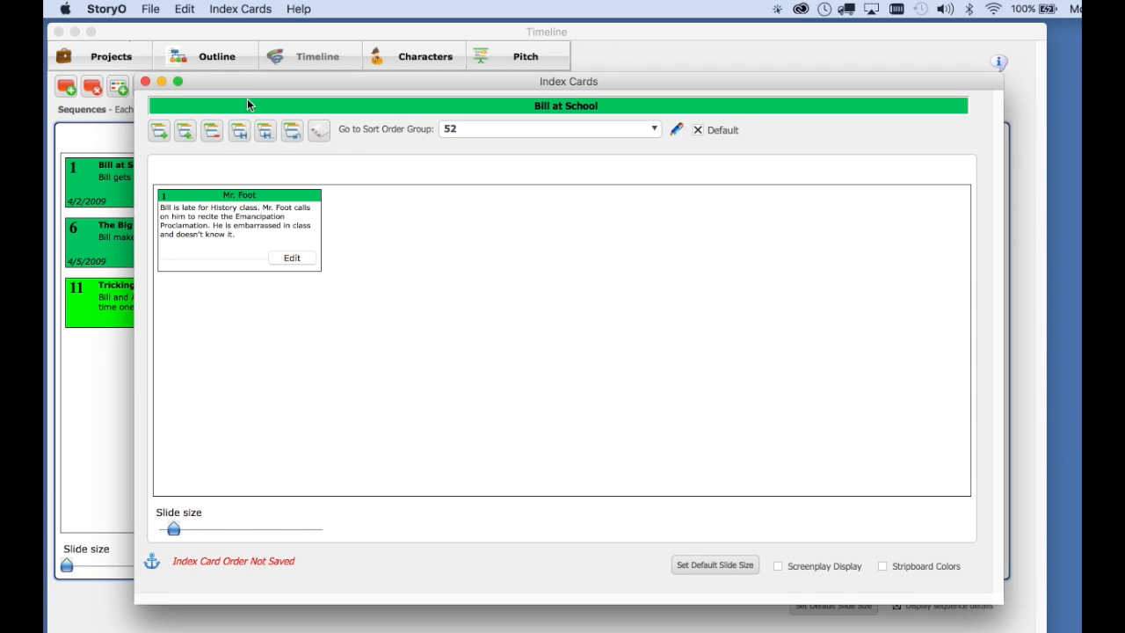
{"action": "left_click", "coordinate": [159, 131]}
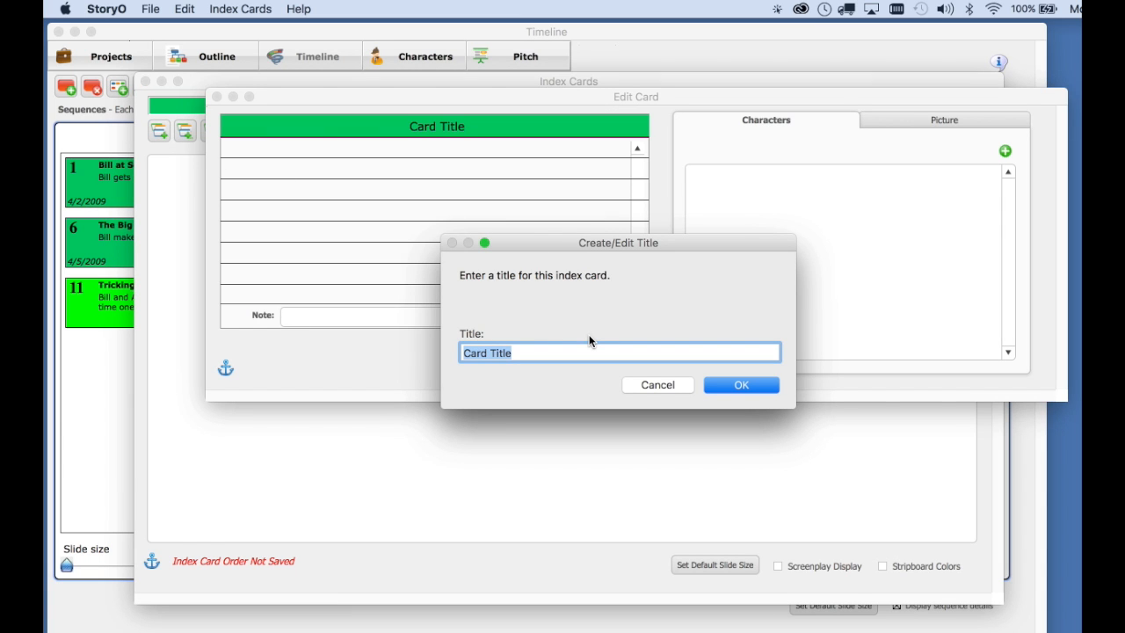
{"action": "type", "text": "Alex"}
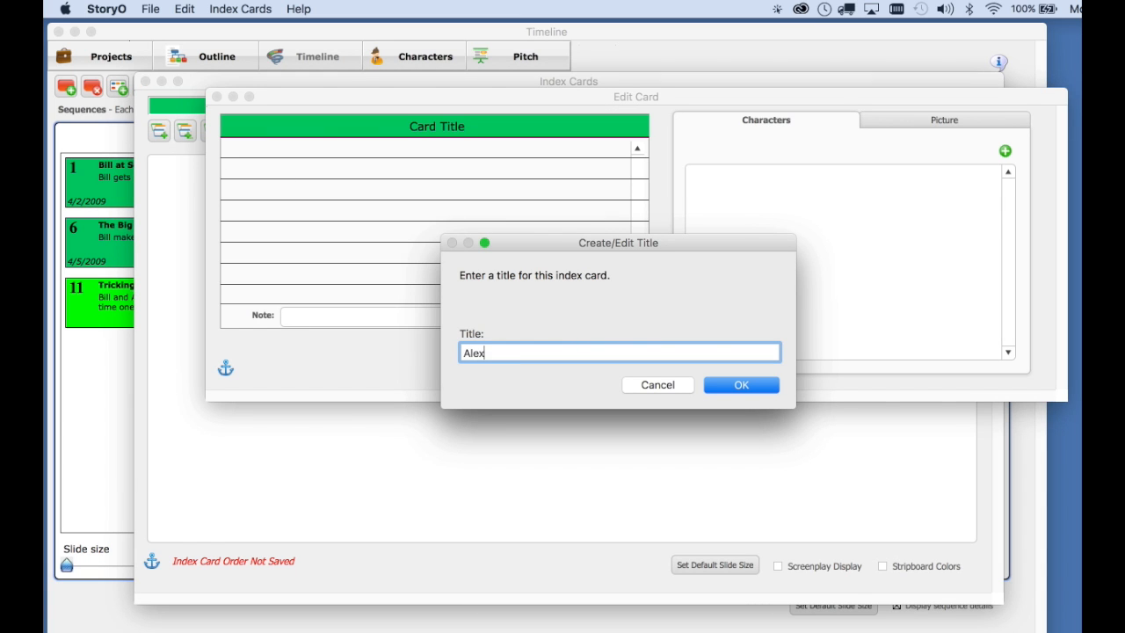
{"action": "key", "text": "super+Tab"}
{"action": "key", "text": "super+Tab"}
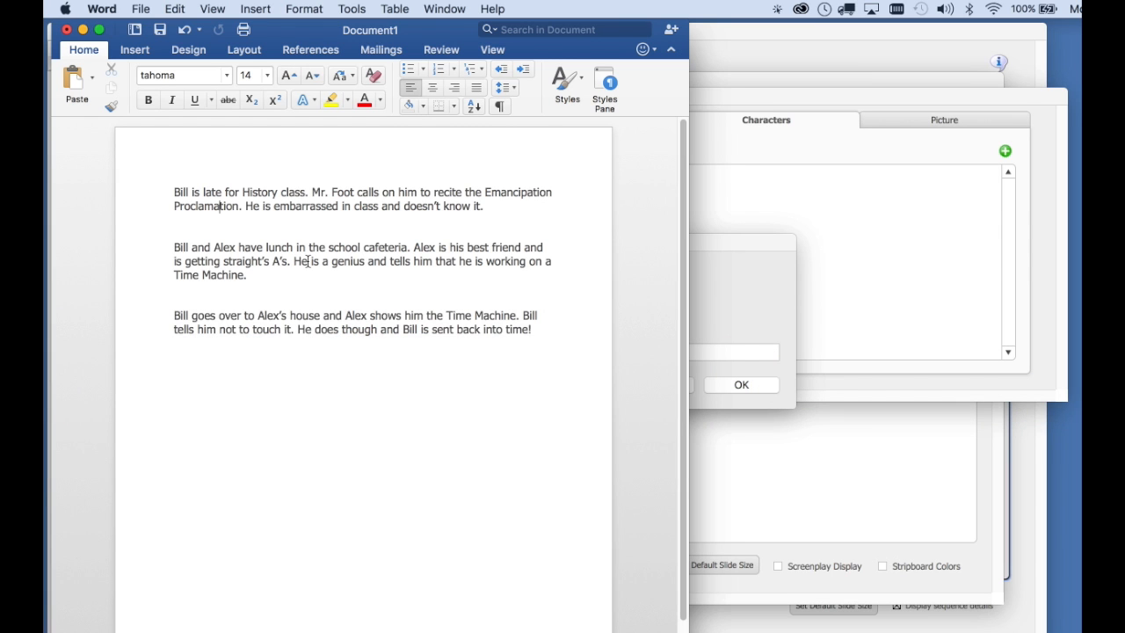
{"action": "left_click_drag", "start_coordinate": [264, 279], "coordinate": [148, 249]}
{"action": "key", "text": "super+c"}
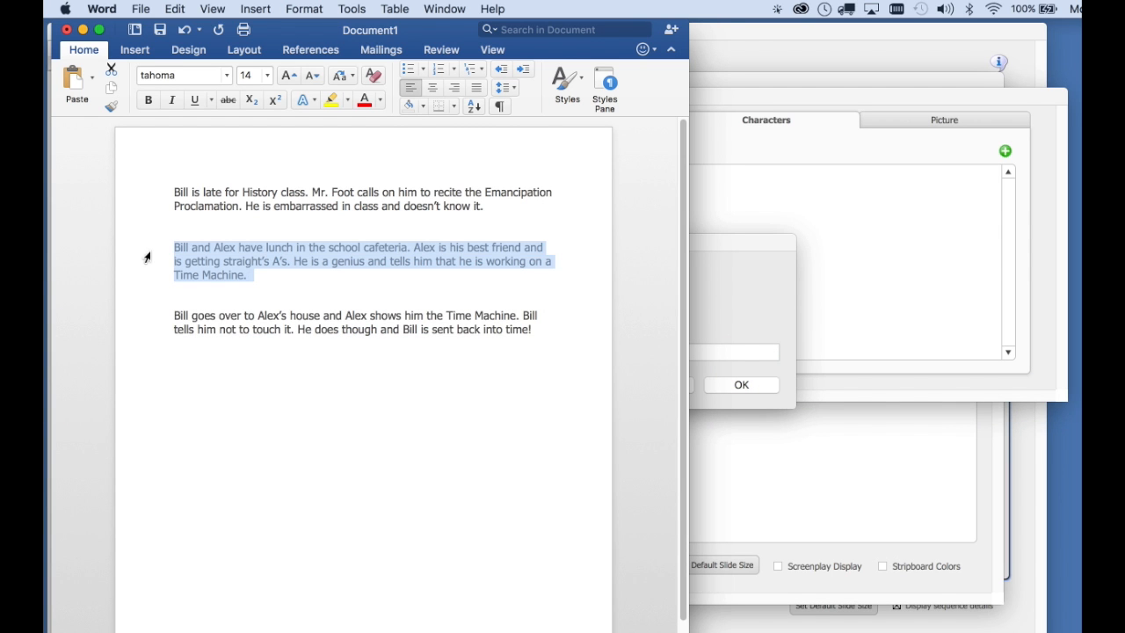
{"action": "key", "text": "super+Tab"}
{"action": "left_click", "coordinate": [738, 387]}
{"action": "left_click", "coordinate": [367, 232]}
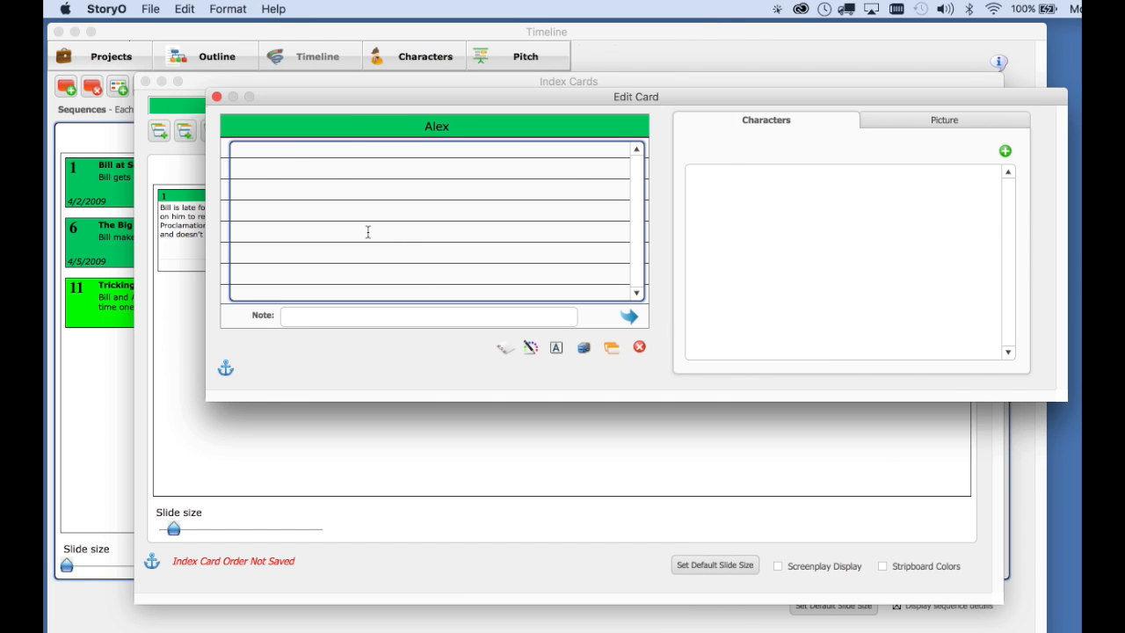
{"action": "key", "text": "super+v"}
{"action": "left_click", "coordinate": [217, 96]}
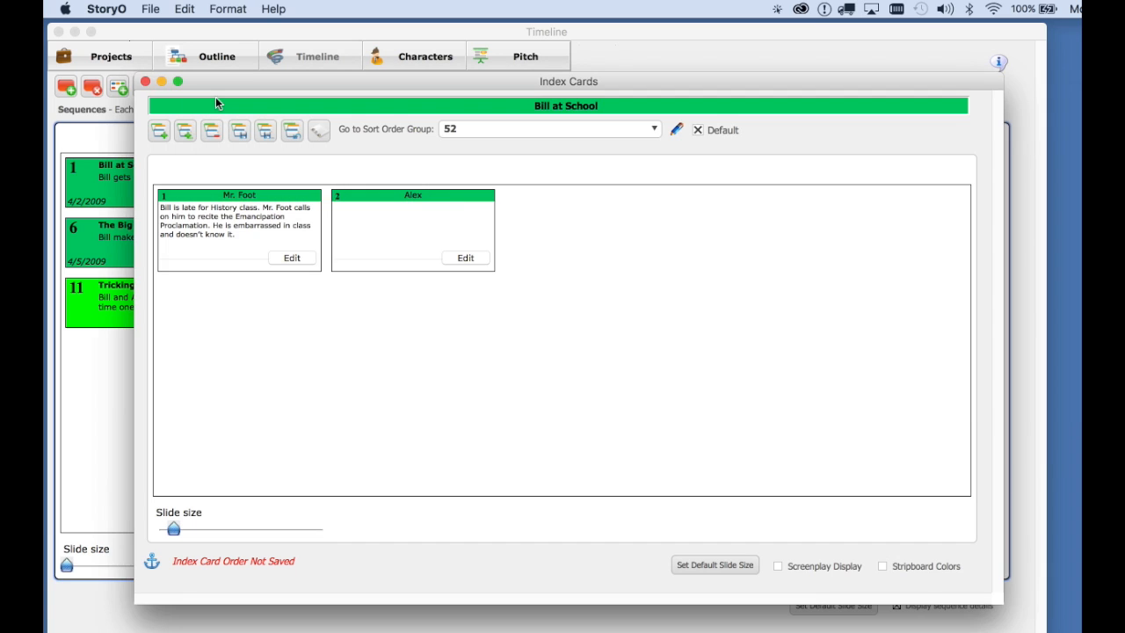
Add a third index card titled "After School" with the paragraph about going to Alex's house, copied from the Word document.
{"action": "left_click", "coordinate": [159, 132]}
{"action": "type", "text": "Aftre"}
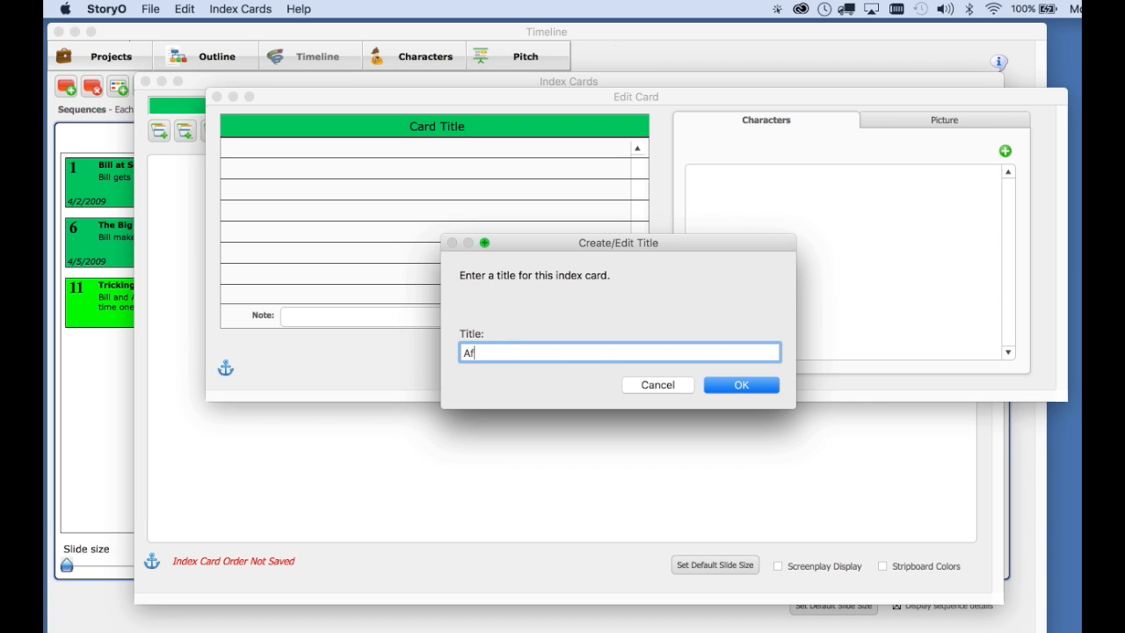
{"action": "key", "text": "BackSpace"}
{"action": "key", "text": "BackSpace"}
{"action": "key", "text": "BackSpace"}
{"action": "key", "text": "BackSpace"}
{"action": "type", "text": "ter Sch"}
{"action": "left_click", "coordinate": [753, 386]}
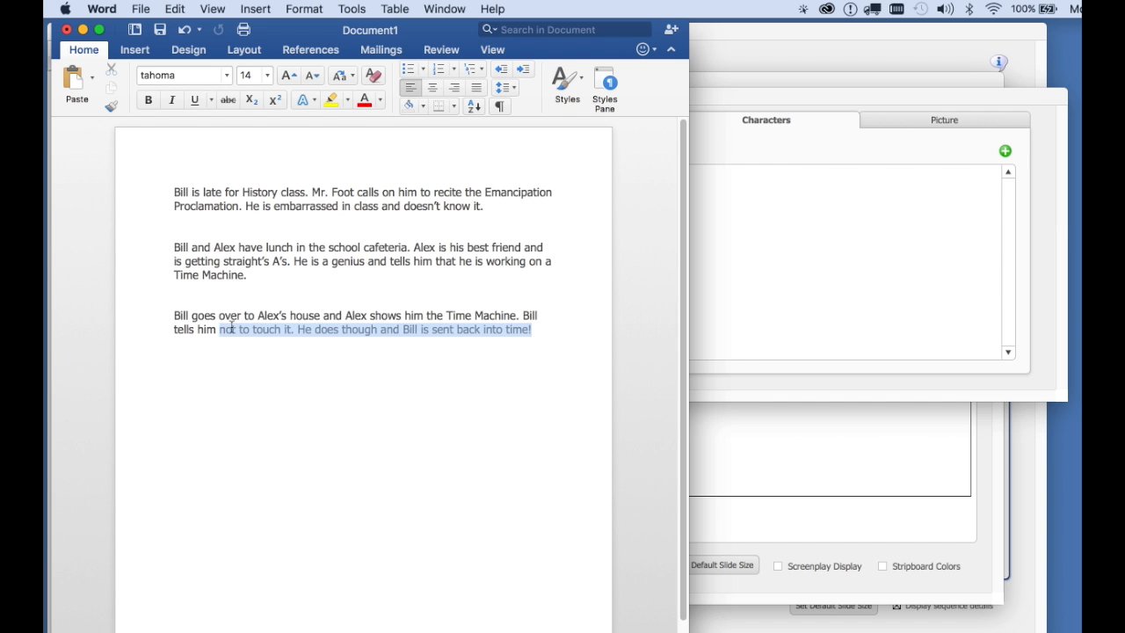
{"action": "left_click_drag", "start_coordinate": [221, 327], "coordinate": [161, 319]}
{"action": "key", "text": "super+c"}
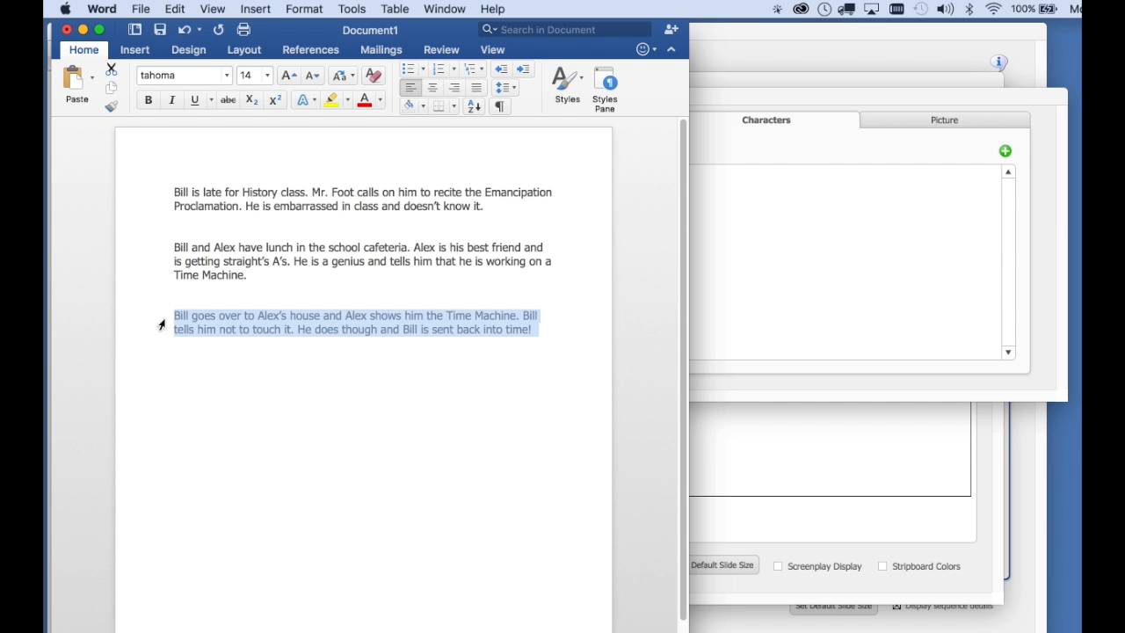
{"action": "key", "text": "super+Tab"}
{"action": "key", "text": "super+v"}
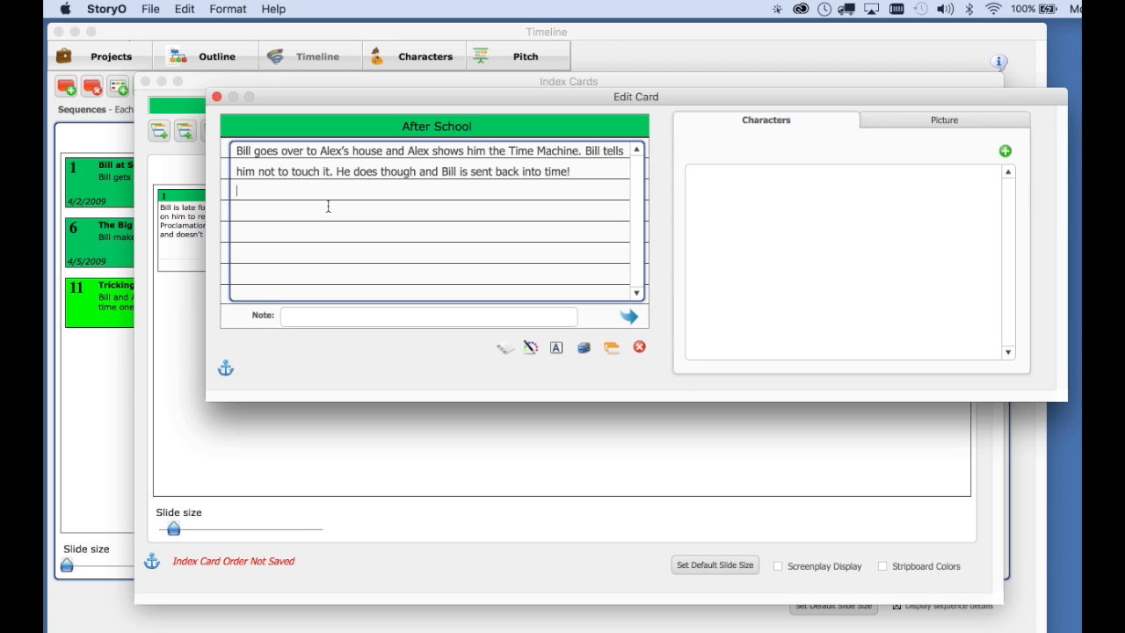
{"action": "left_click", "coordinate": [217, 96]}
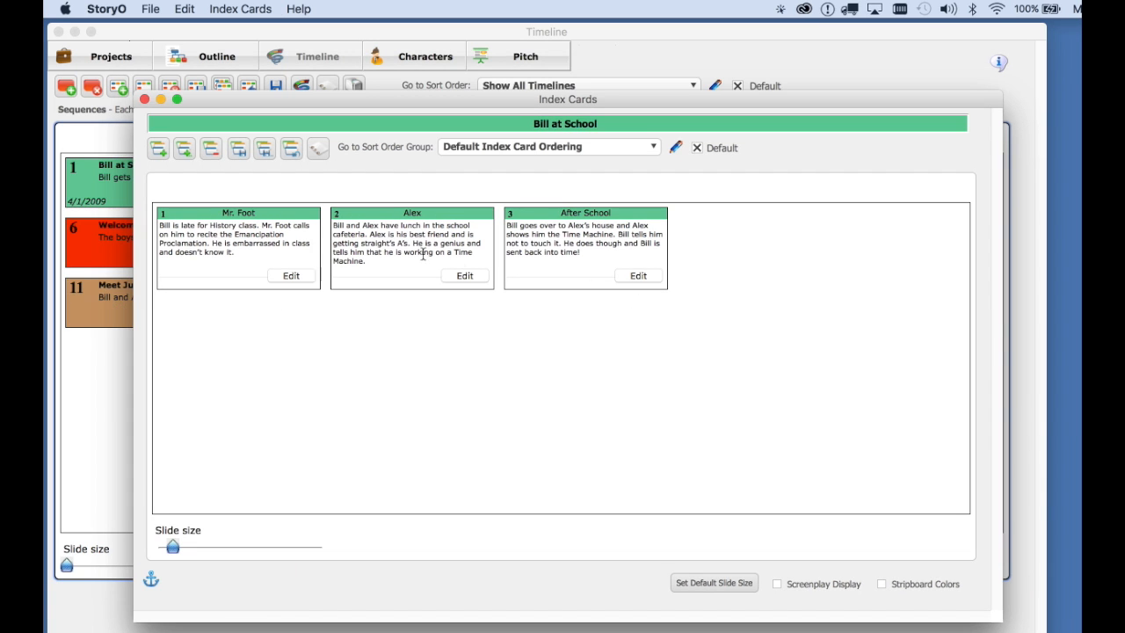
Recolor the "Mr. Foot" index card's title bar to dark orange in the Time Travel project.
{"action": "left_click", "coordinate": [290, 275]}
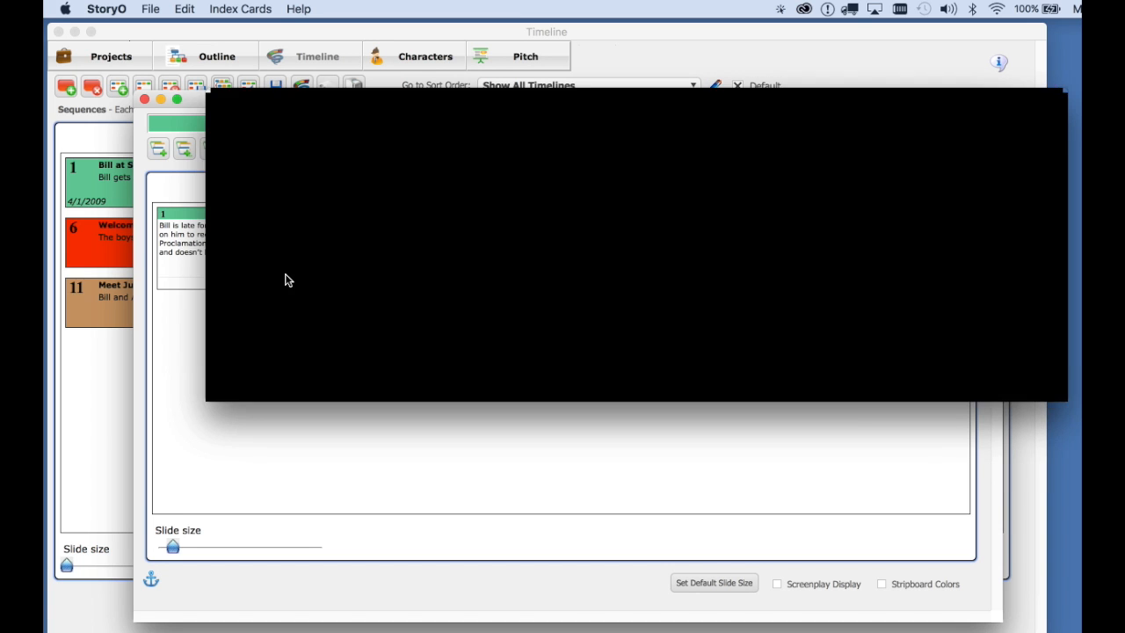
{"action": "left_click_drag", "start_coordinate": [427, 97], "coordinate": [341, 176]}
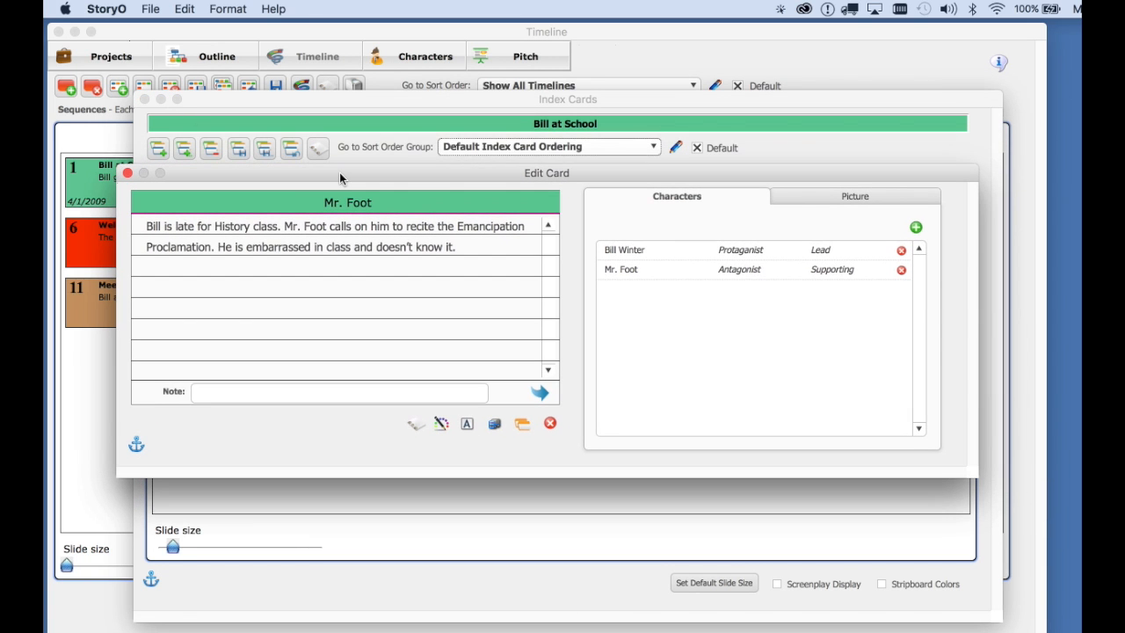
{"action": "left_click", "coordinate": [441, 423]}
{"action": "left_click", "coordinate": [656, 370]}
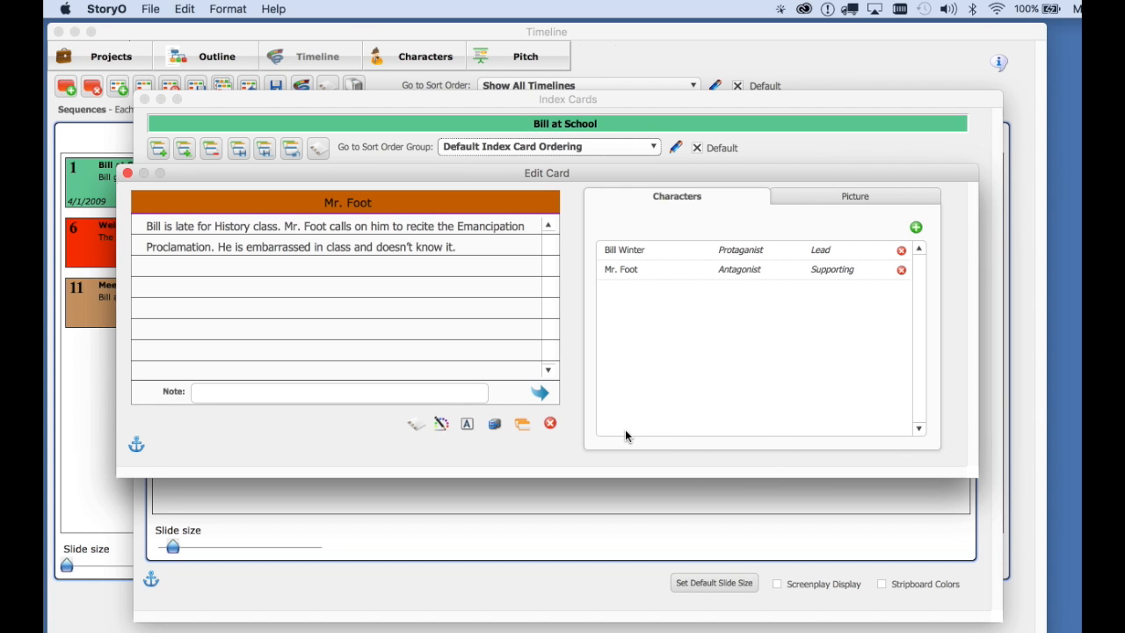
{"action": "left_click", "coordinate": [128, 174]}
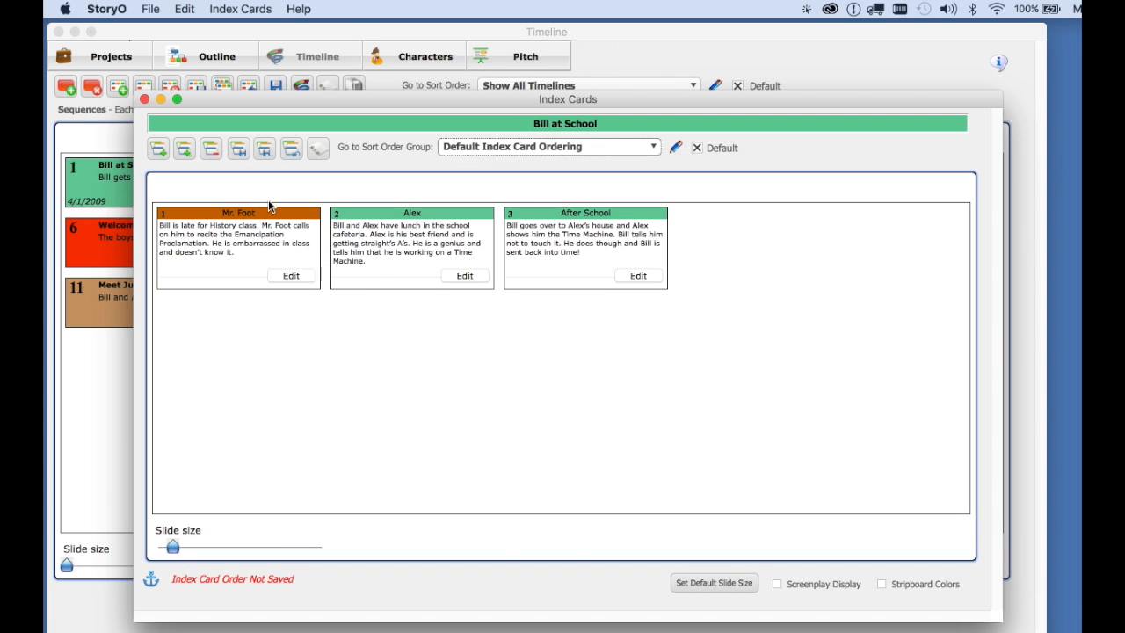
Recolor the "After School" index card's title bar to purple.
{"action": "left_click", "coordinate": [637, 276]}
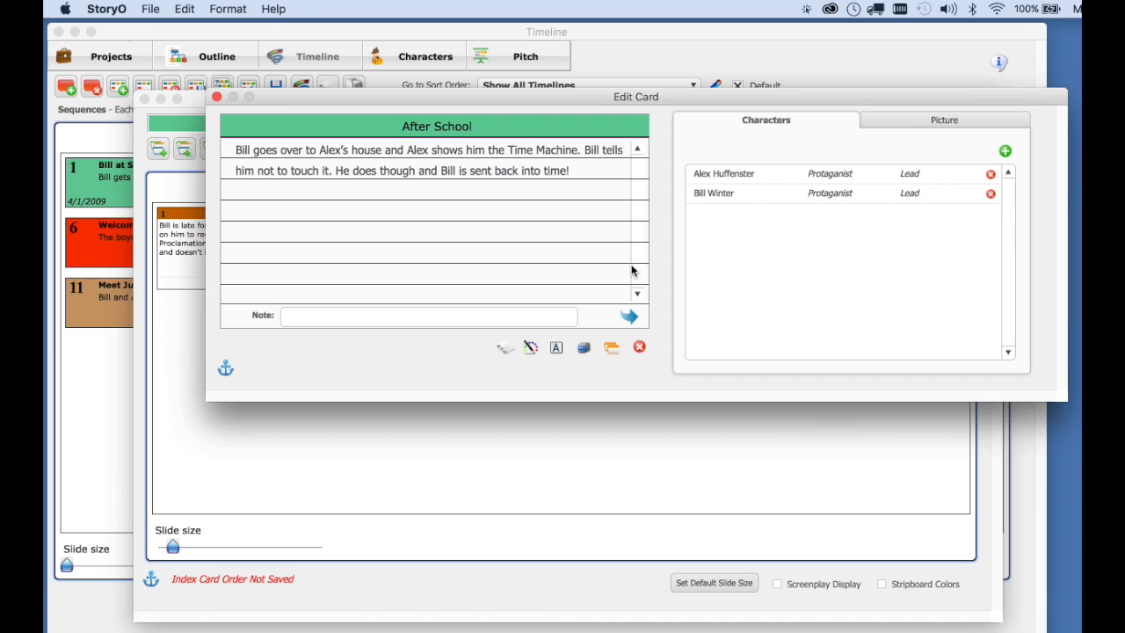
{"action": "left_click", "coordinate": [529, 350]}
{"action": "left_click", "coordinate": [636, 332]}
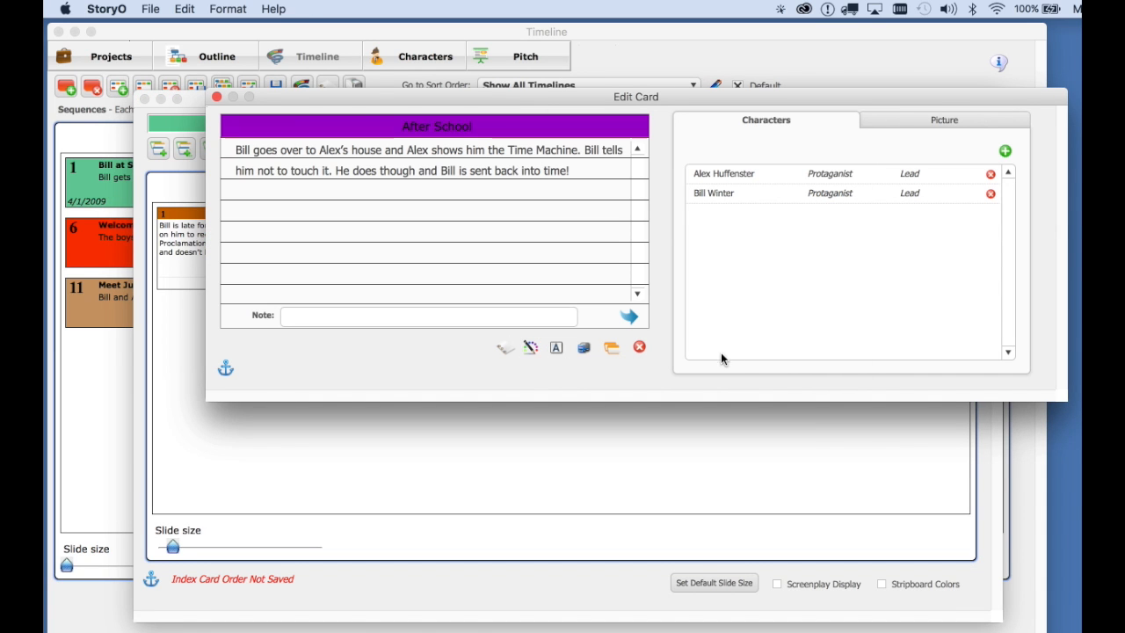
{"action": "left_click", "coordinate": [216, 97]}
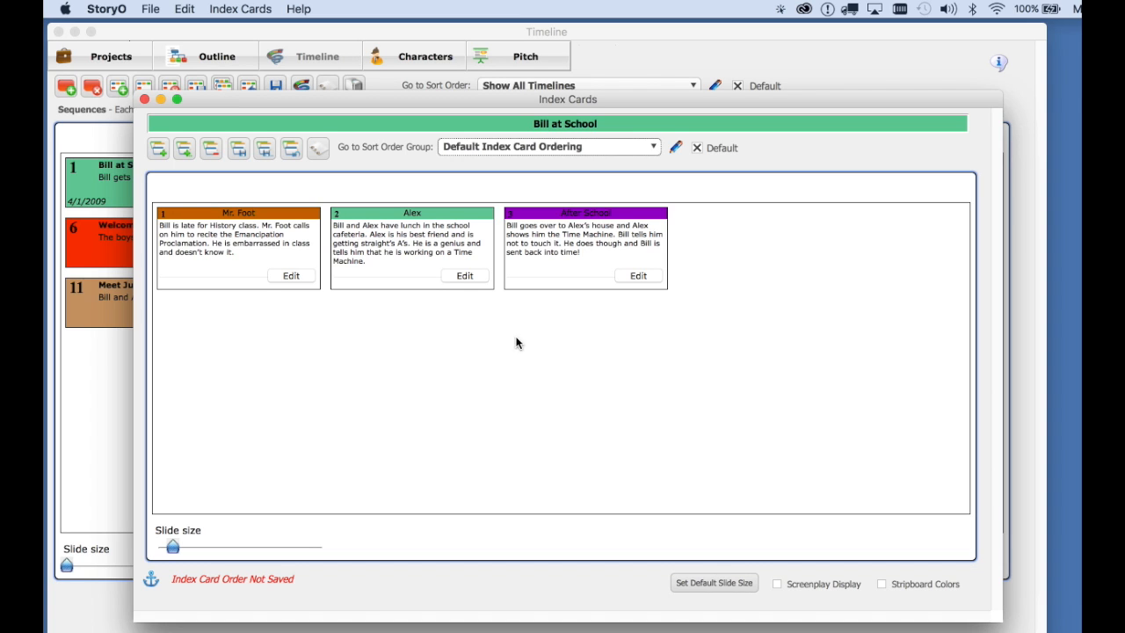
Match the color of the "Bill at School" index cards to the segment color.
{"action": "left_click", "coordinate": [234, 9]}
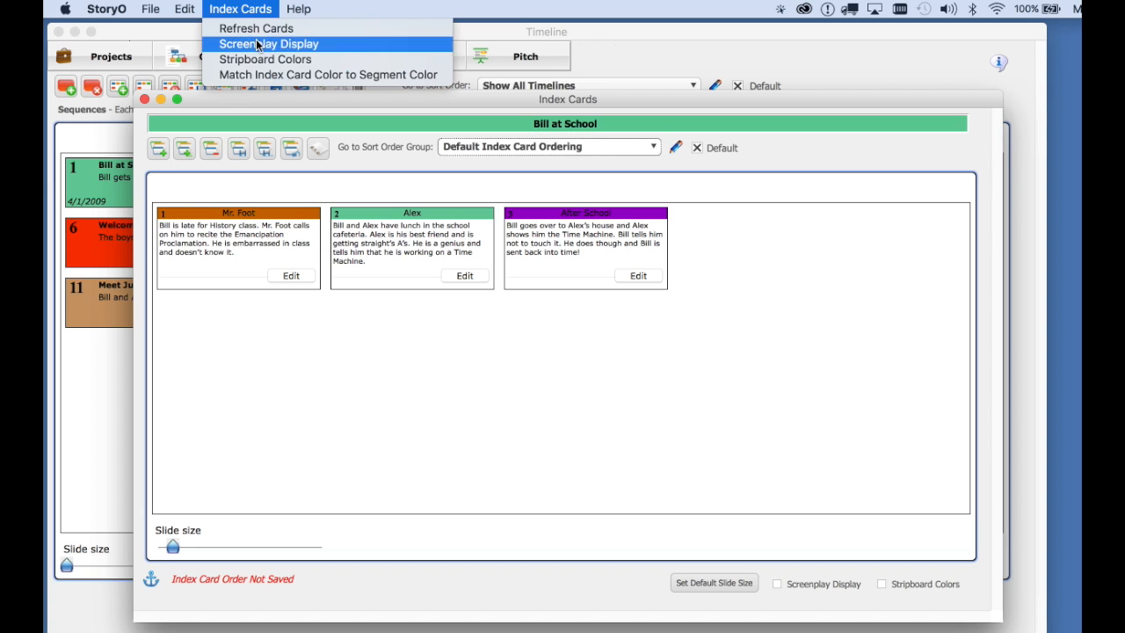
{"action": "left_click", "coordinate": [444, 78]}
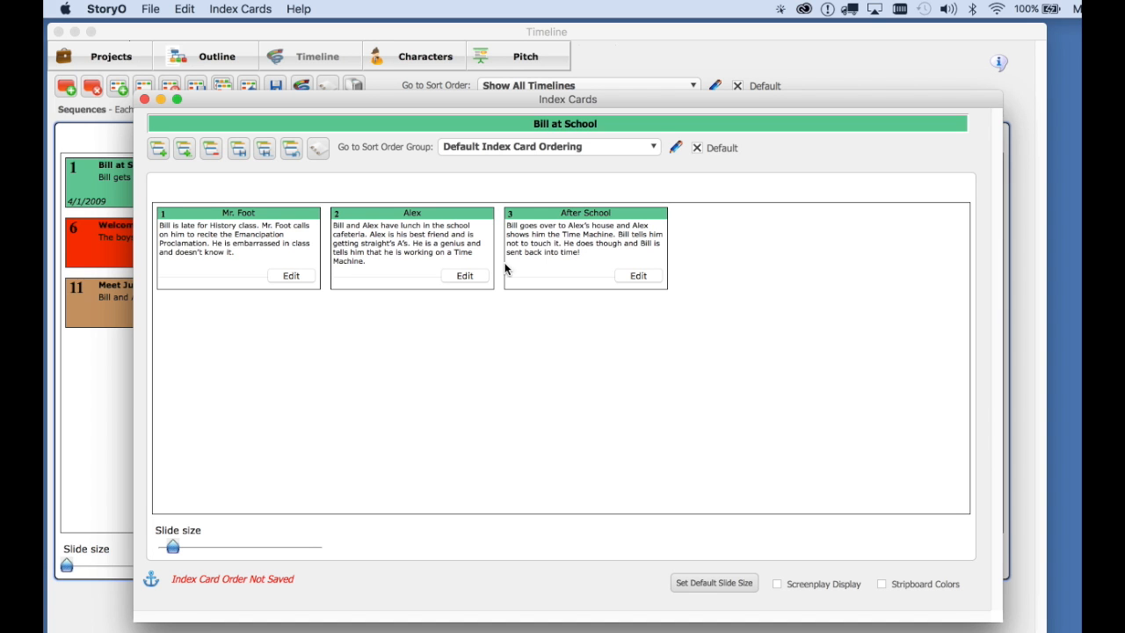
Reorder the "Bill at School" index cards so "After School" is first, "Alex" second and "Mr. Foot" third.
{"action": "left_click_drag", "start_coordinate": [213, 99], "coordinate": [165, 107]}
{"action": "left_click_drag", "start_coordinate": [502, 218], "coordinate": [193, 210]}
{"action": "left_click_drag", "start_coordinate": [420, 224], "coordinate": [586, 225]}
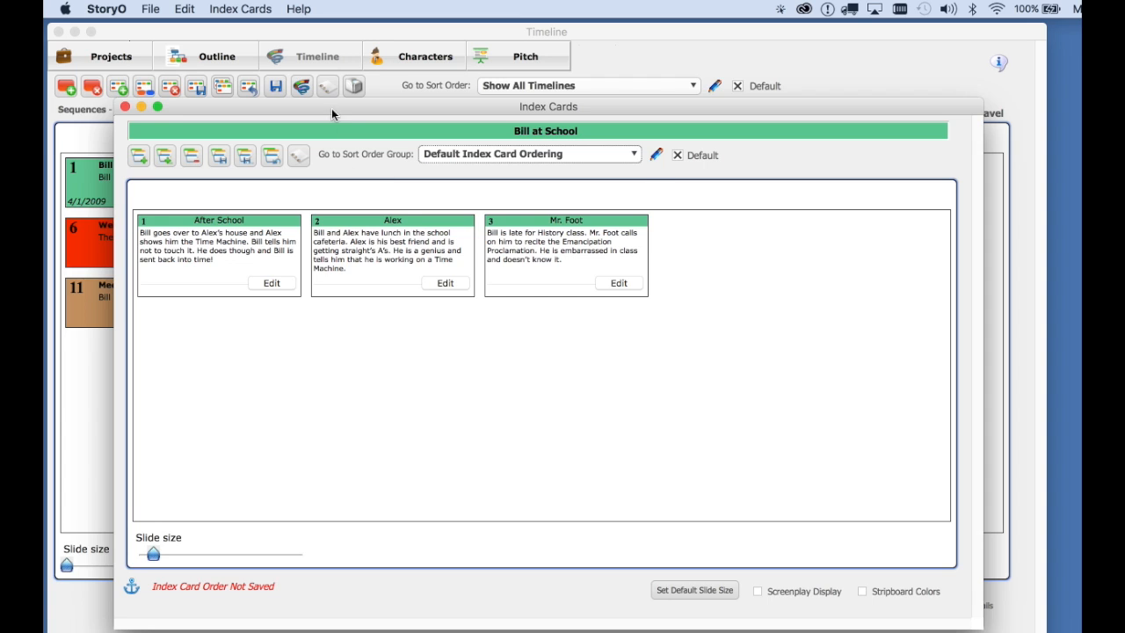
Move the "Alex" index card from the "Bill at School" sequence to "Bill meets Abe Lincoln".
{"action": "left_click_drag", "start_coordinate": [332, 113], "coordinate": [297, 91]}
{"action": "left_click", "coordinate": [409, 262]}
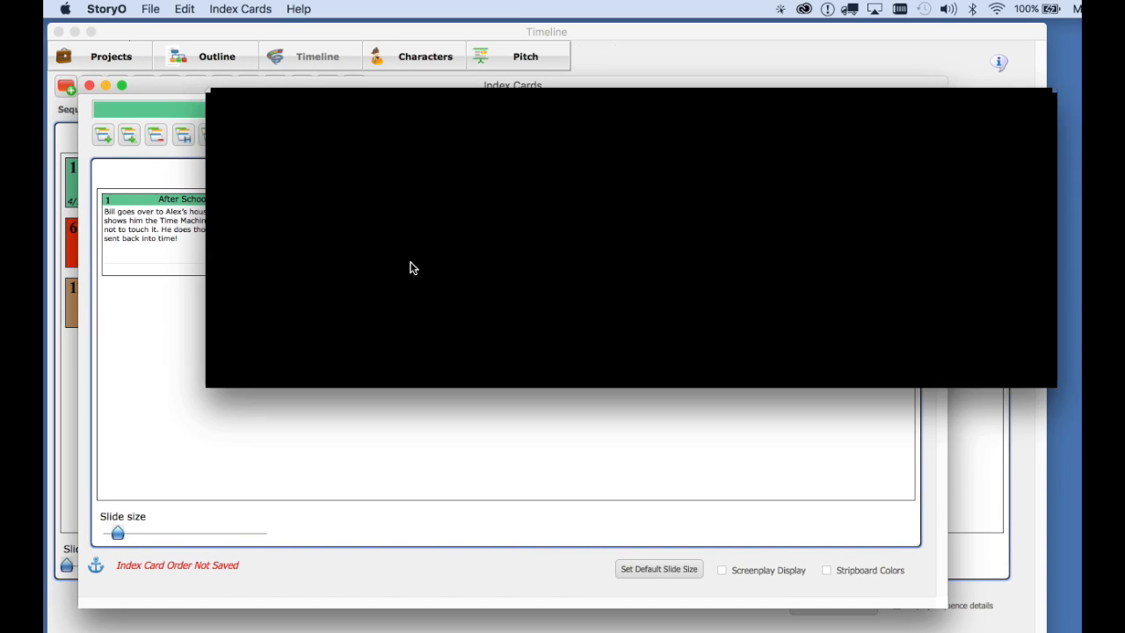
{"action": "left_click_drag", "start_coordinate": [458, 90], "coordinate": [390, 101]}
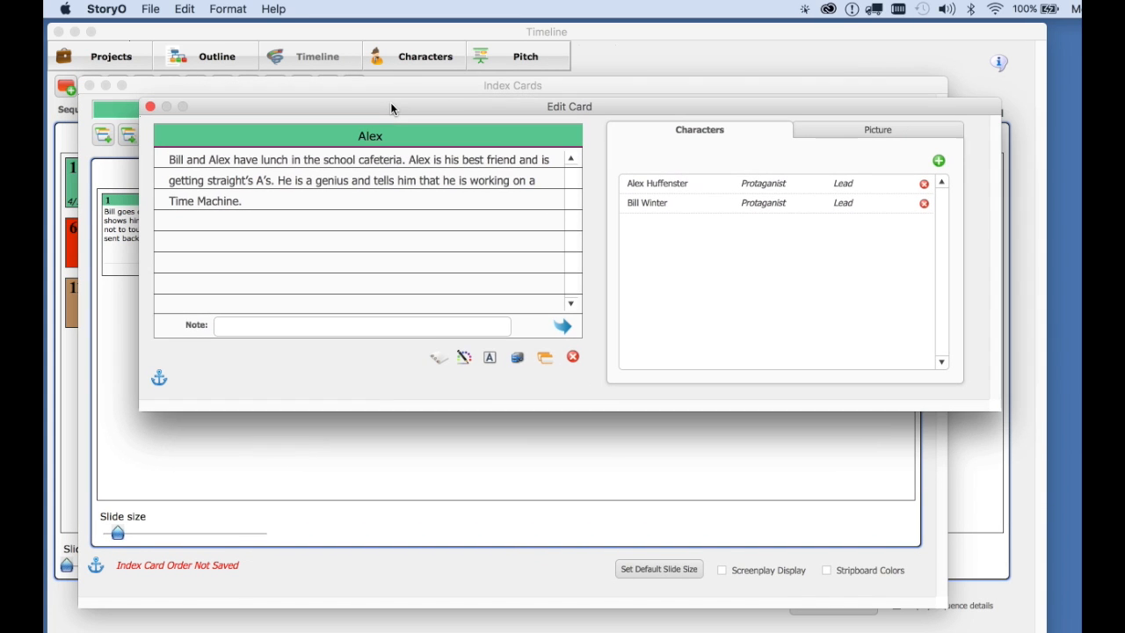
{"action": "left_click", "coordinate": [515, 358]}
{"action": "left_click_drag", "start_coordinate": [662, 230], "coordinate": [491, 78]}
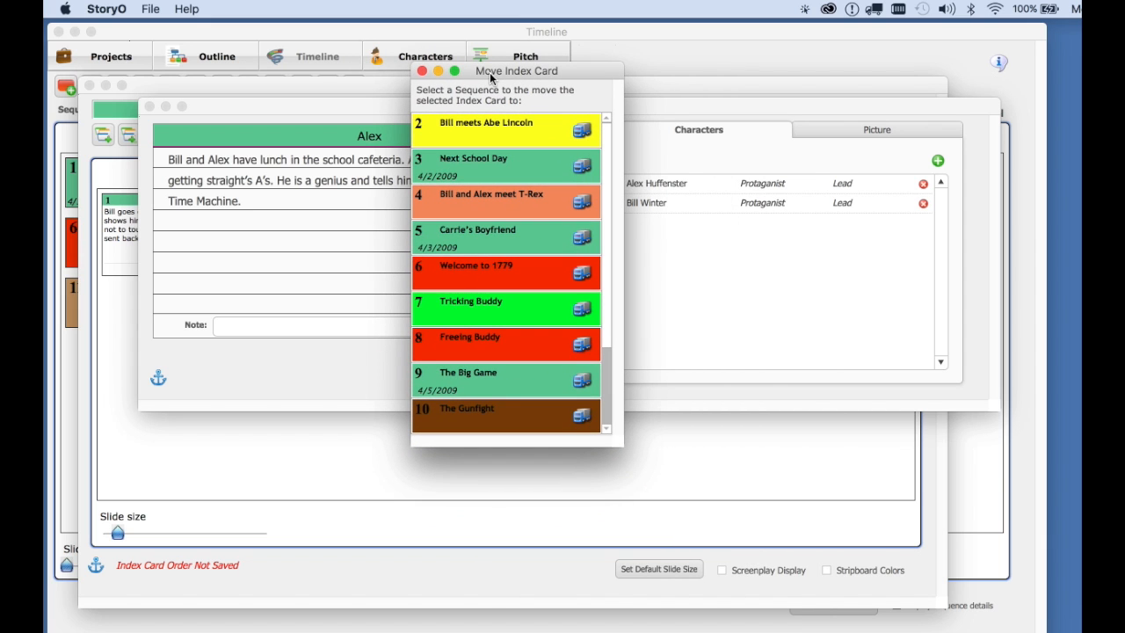
{"action": "left_click", "coordinate": [518, 139]}
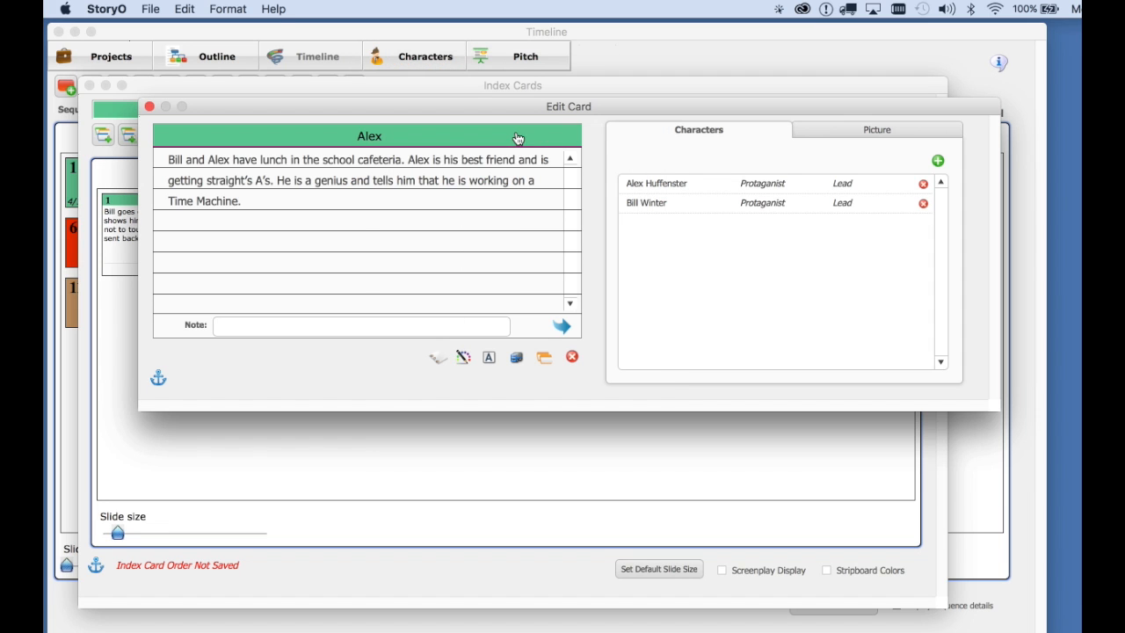
{"action": "left_click", "coordinate": [149, 106]}
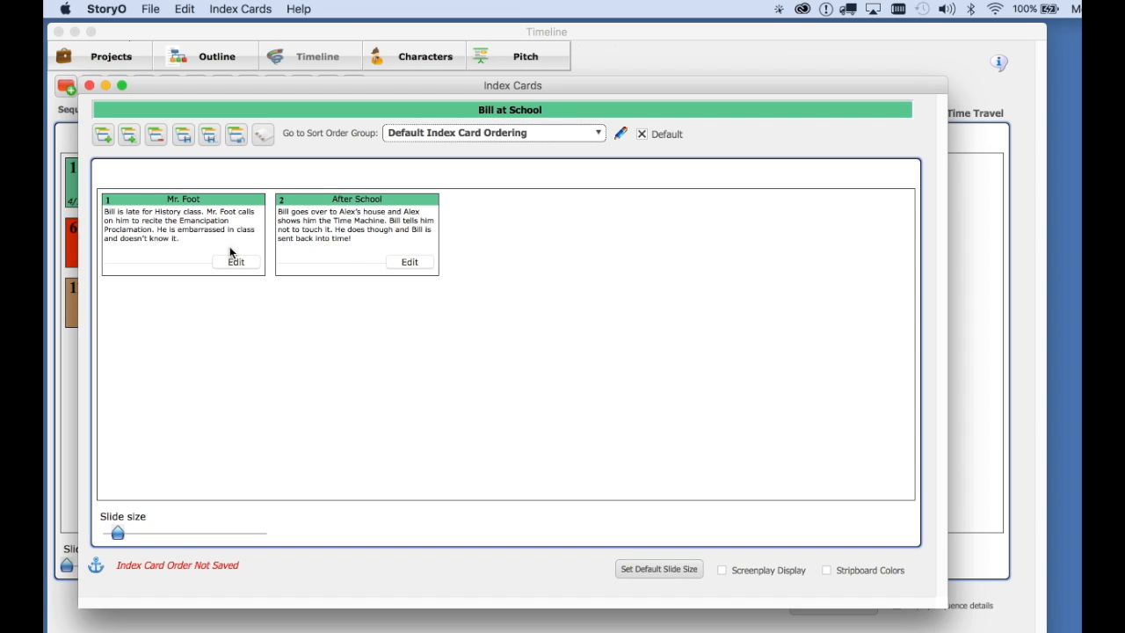
{"action": "left_click", "coordinate": [89, 85]}
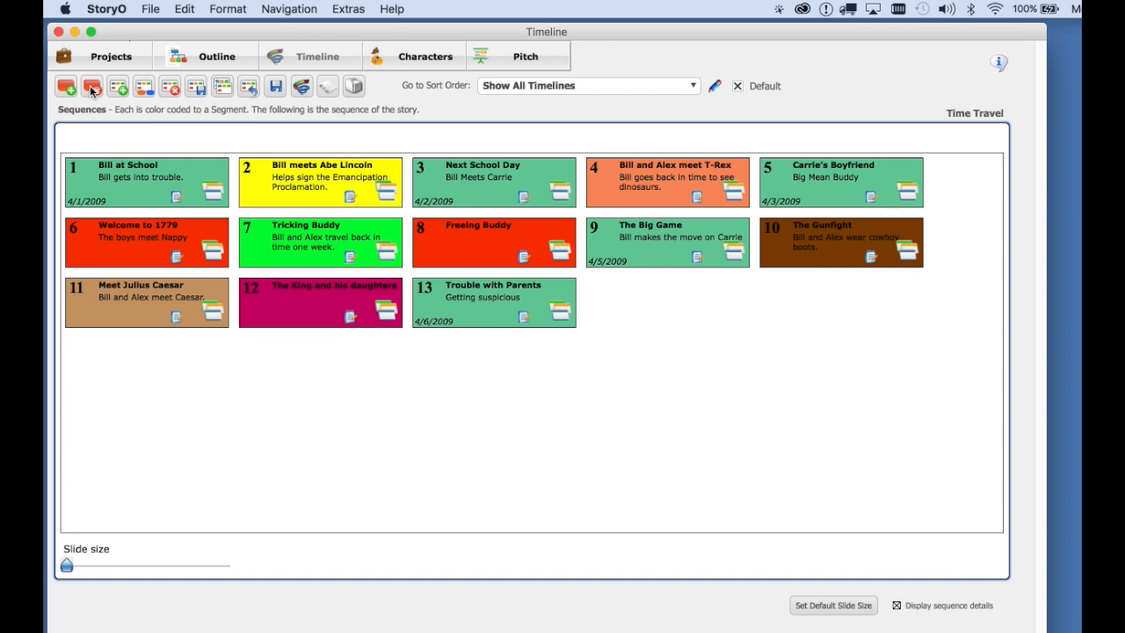
Match the colors of the "Bill meets Abe Lincoln" index cards to the segment color.
{"action": "left_click", "coordinate": [387, 197]}
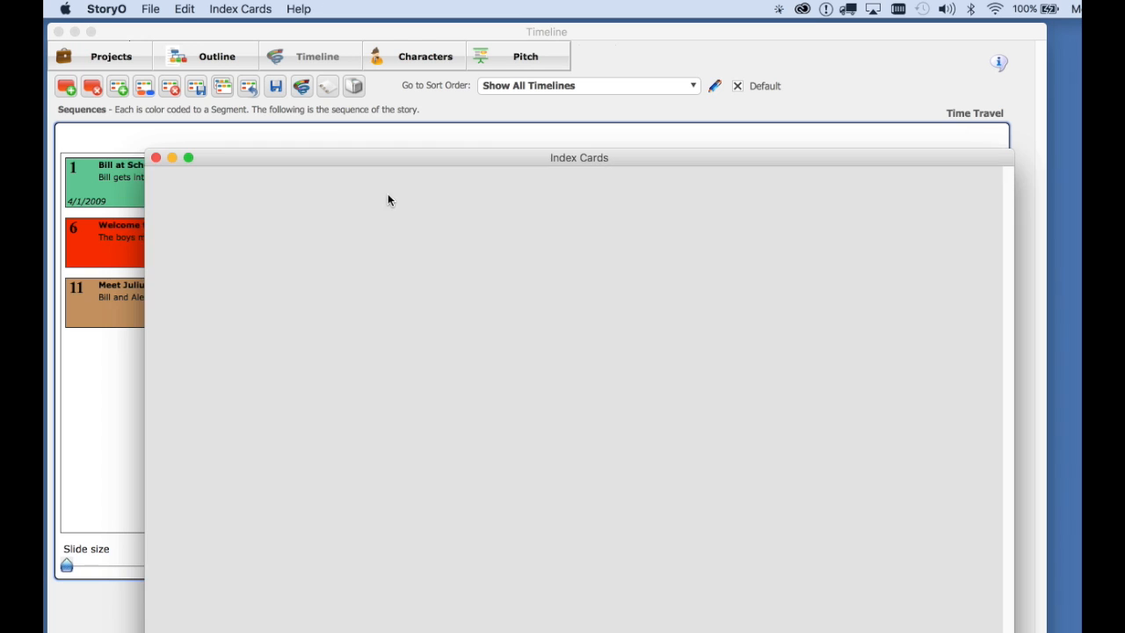
{"action": "left_click_drag", "start_coordinate": [401, 162], "coordinate": [351, 87]}
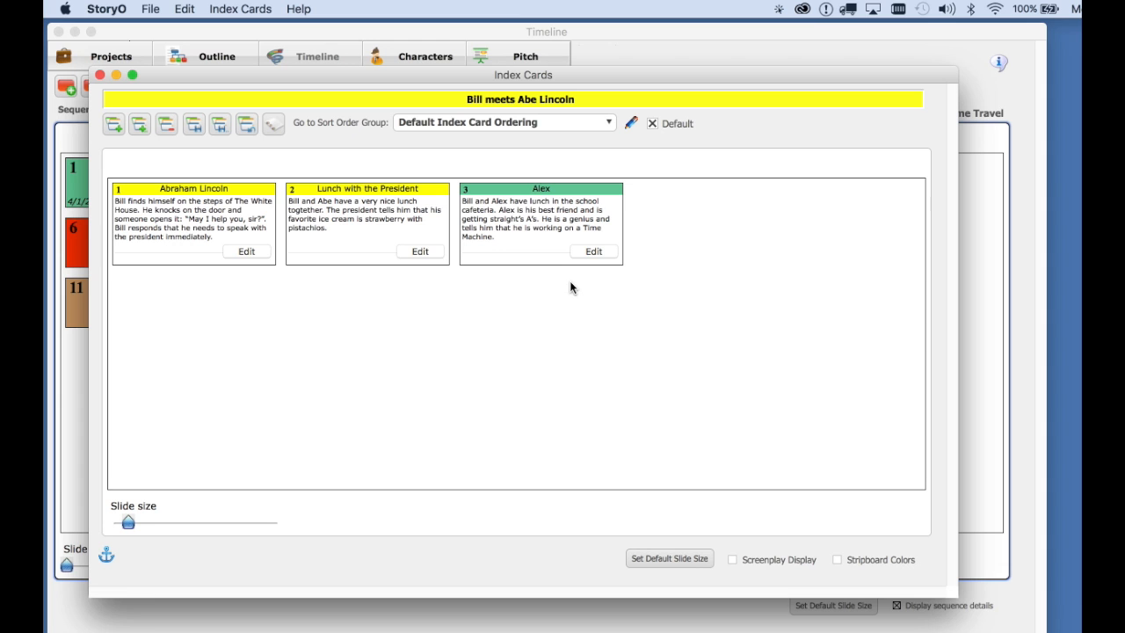
{"action": "left_click", "coordinate": [234, 8]}
{"action": "left_click", "coordinate": [423, 75]}
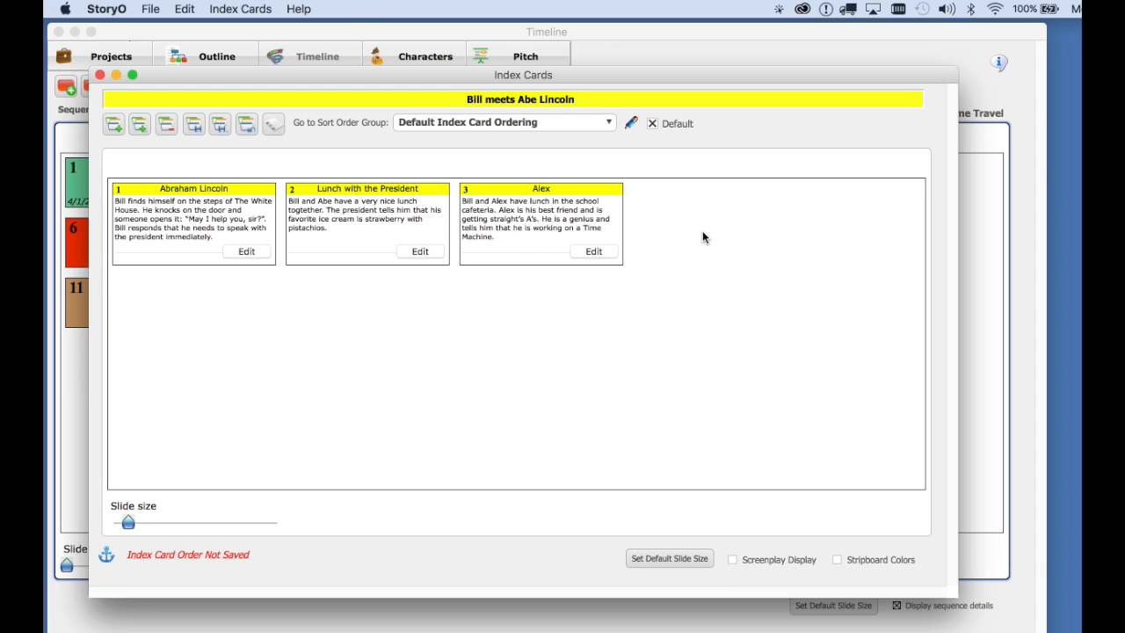
{"action": "left_click", "coordinate": [100, 74]}
Review the Time Travel project's character cards for Buddy and Carrie, and the index cards linked to Carrie and Bill Winter.
{"action": "left_click", "coordinate": [115, 57]}
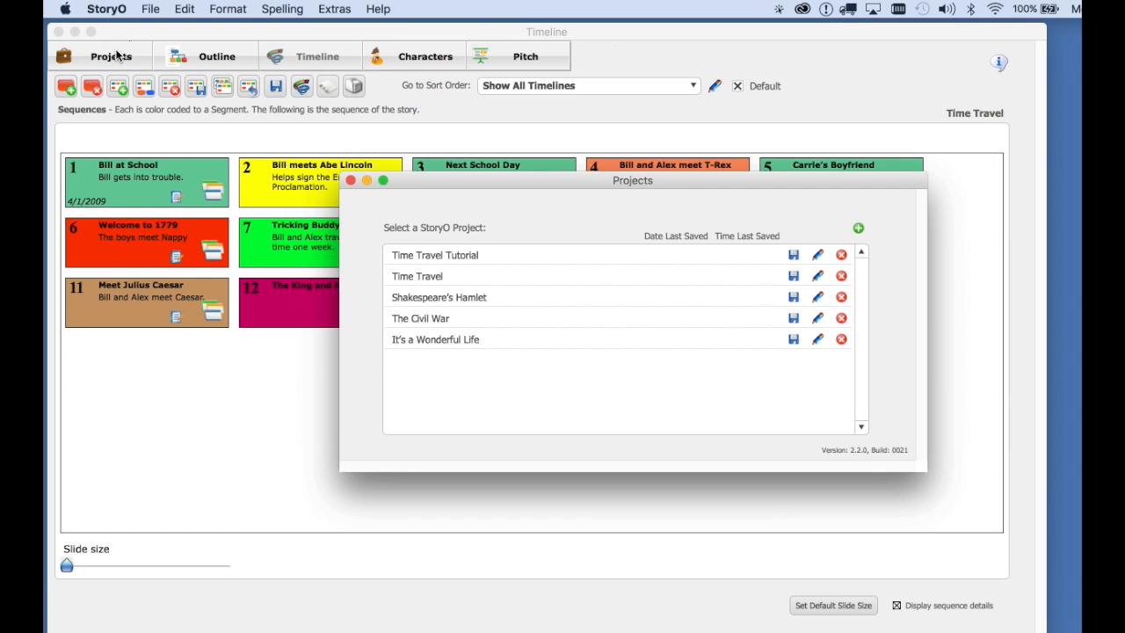
{"action": "double_click", "coordinate": [467, 275]}
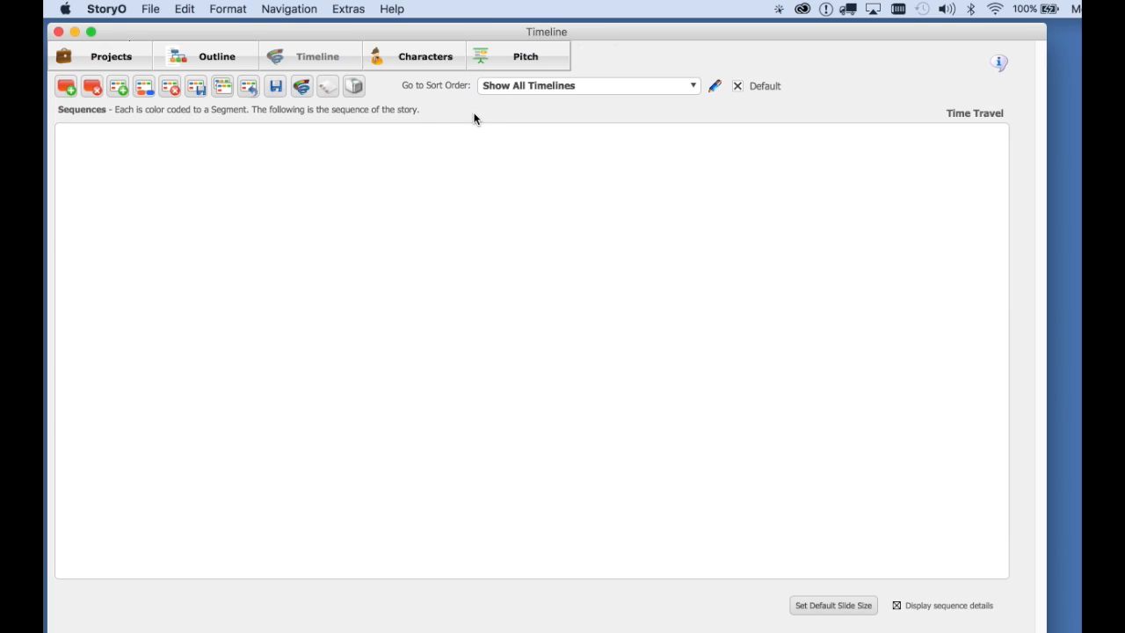
{"action": "left_click", "coordinate": [435, 56]}
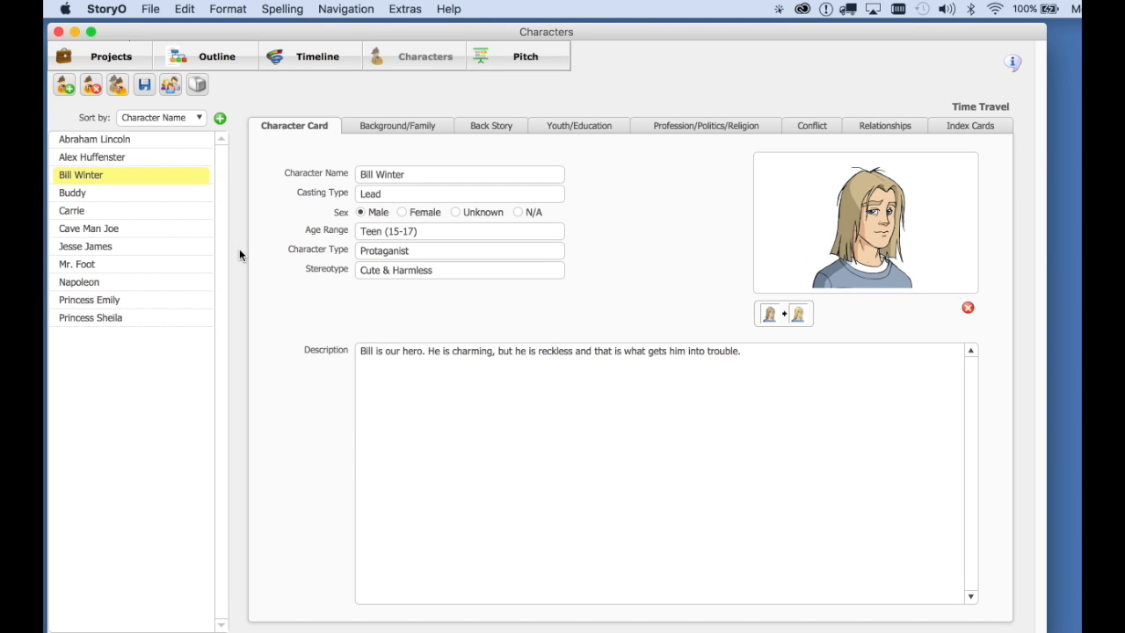
{"action": "left_click", "coordinate": [102, 203]}
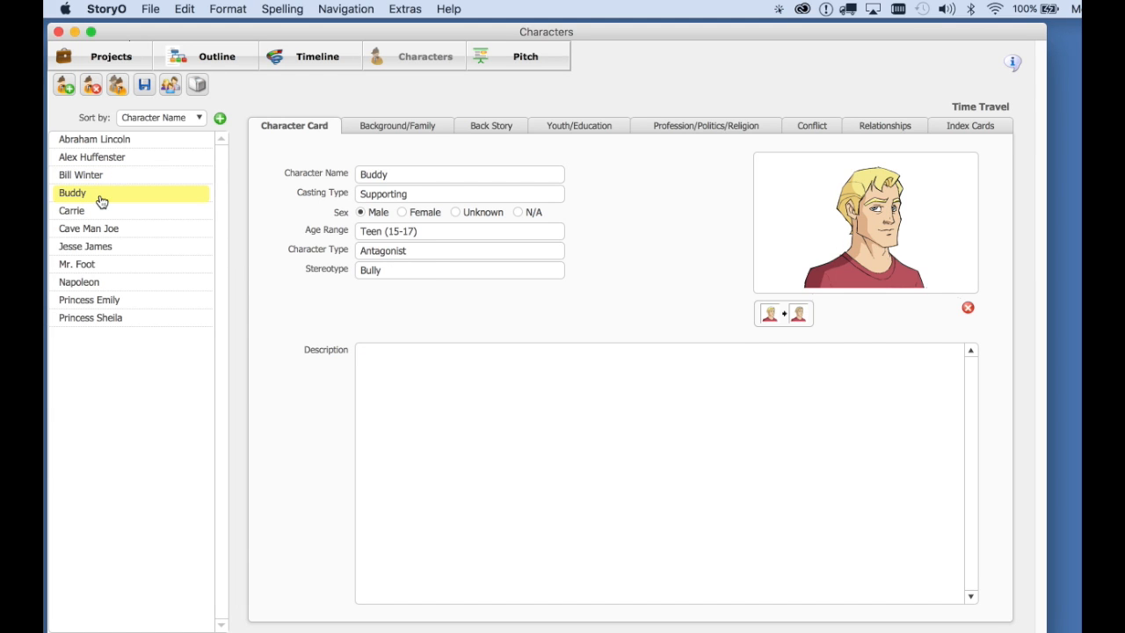
{"action": "left_click", "coordinate": [102, 214]}
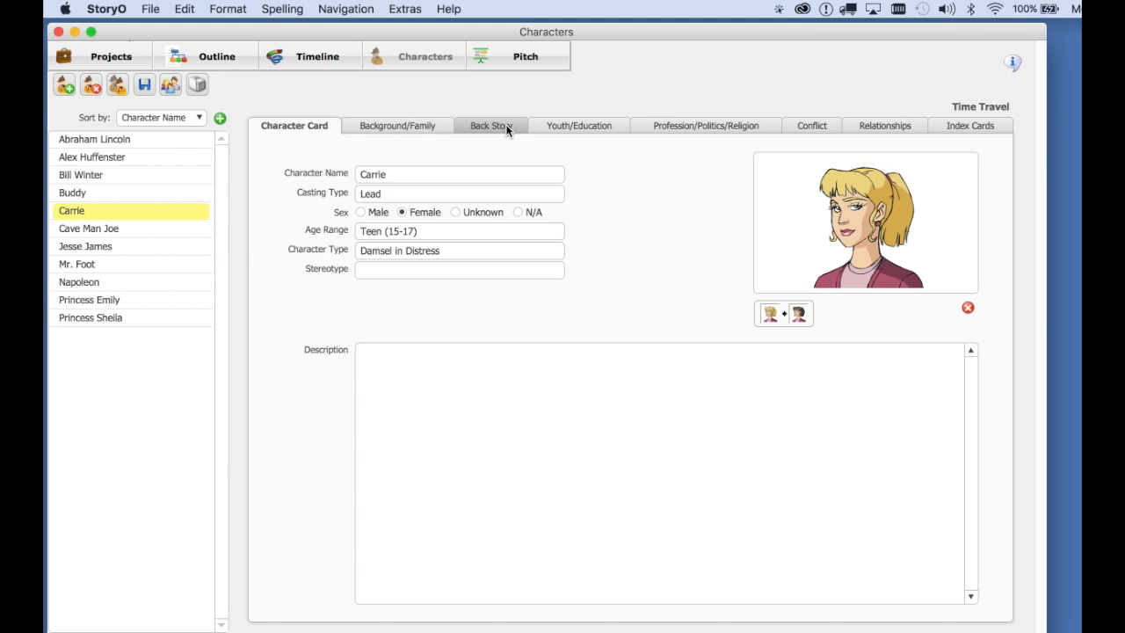
{"action": "left_click", "coordinate": [937, 125]}
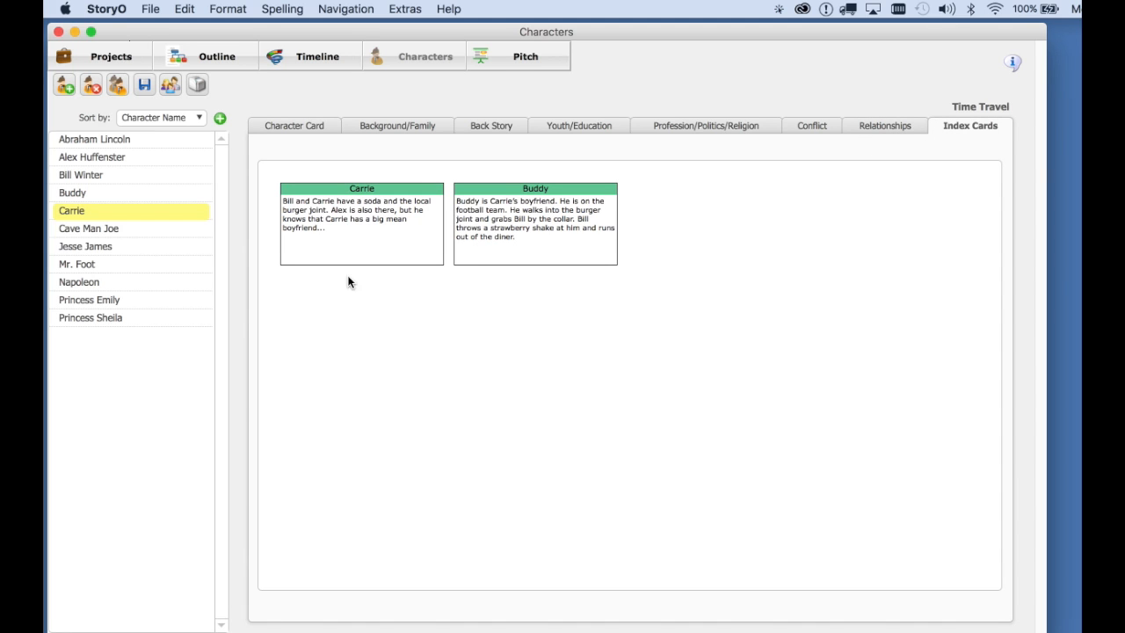
{"action": "left_click", "coordinate": [114, 179]}
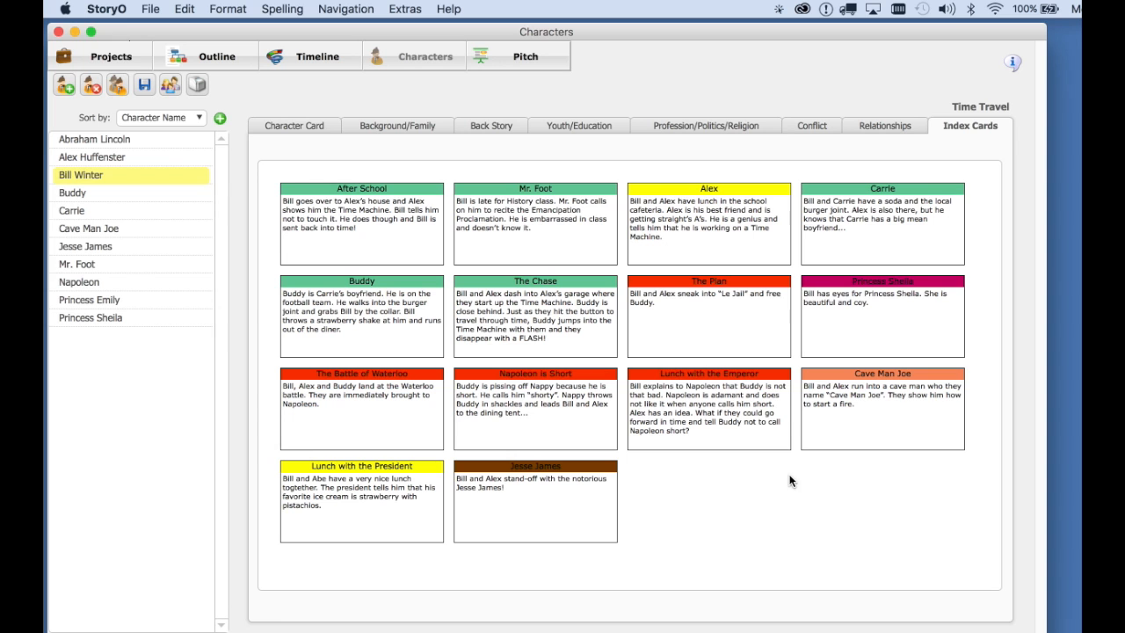
Switch to the Time Travel Tutorial project.
{"action": "left_click", "coordinate": [112, 58]}
{"action": "left_click", "coordinate": [472, 254]}
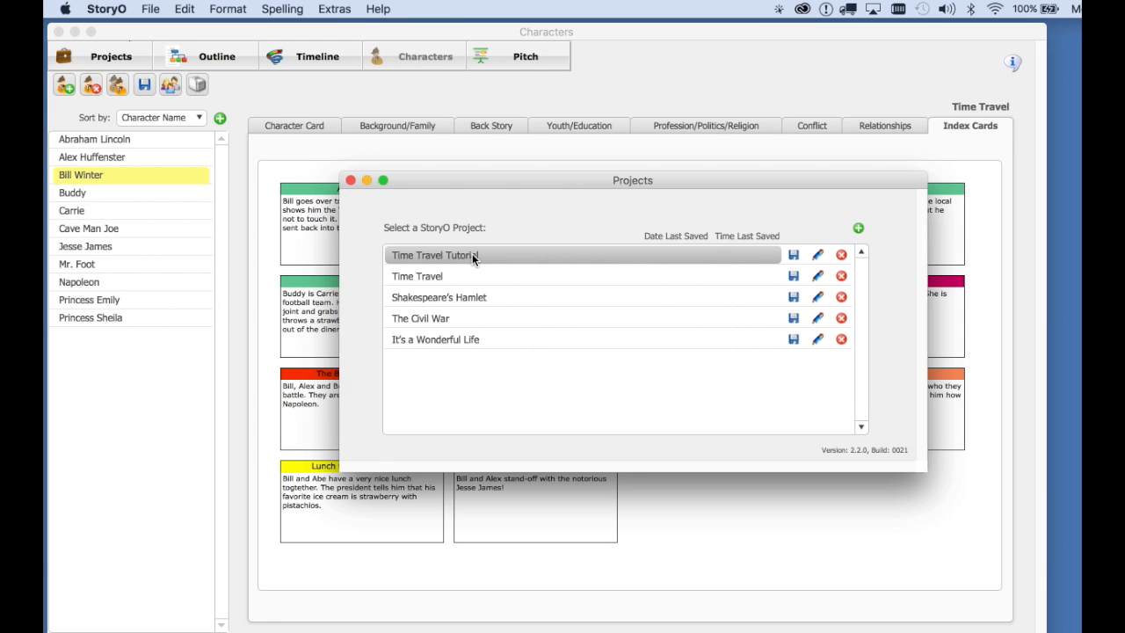
{"action": "double_click", "coordinate": [477, 253]}
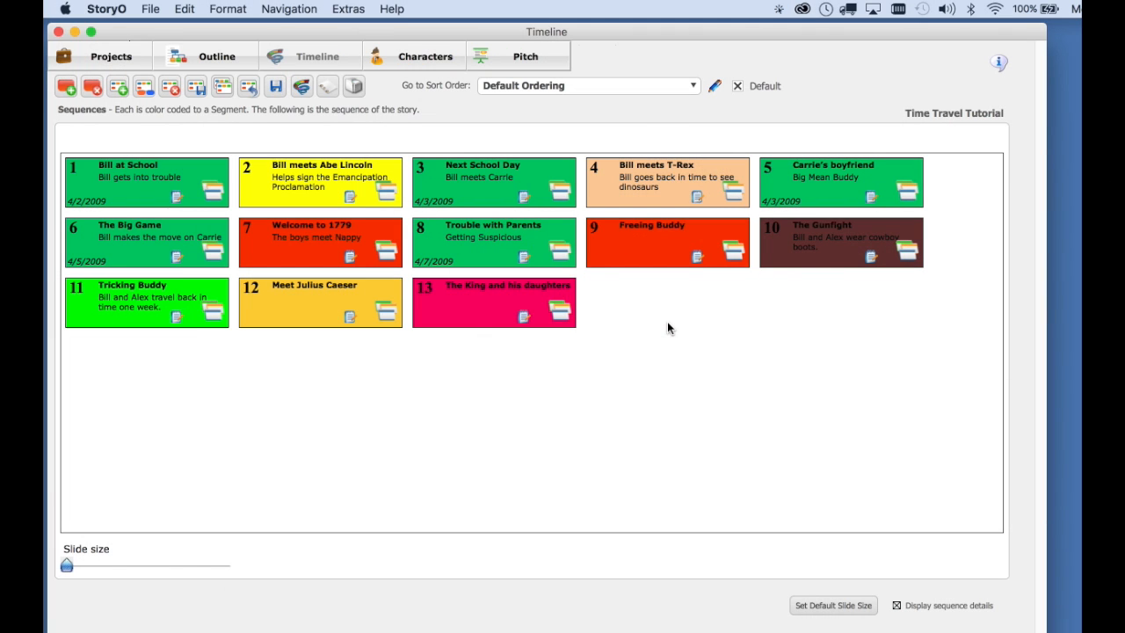
Add a new character named "Bill Winter" to the "Mr. Foot" index card in the "Bill at School" sequence.
{"action": "left_click", "coordinate": [211, 194]}
{"action": "left_click_drag", "start_coordinate": [297, 160], "coordinate": [257, 82]}
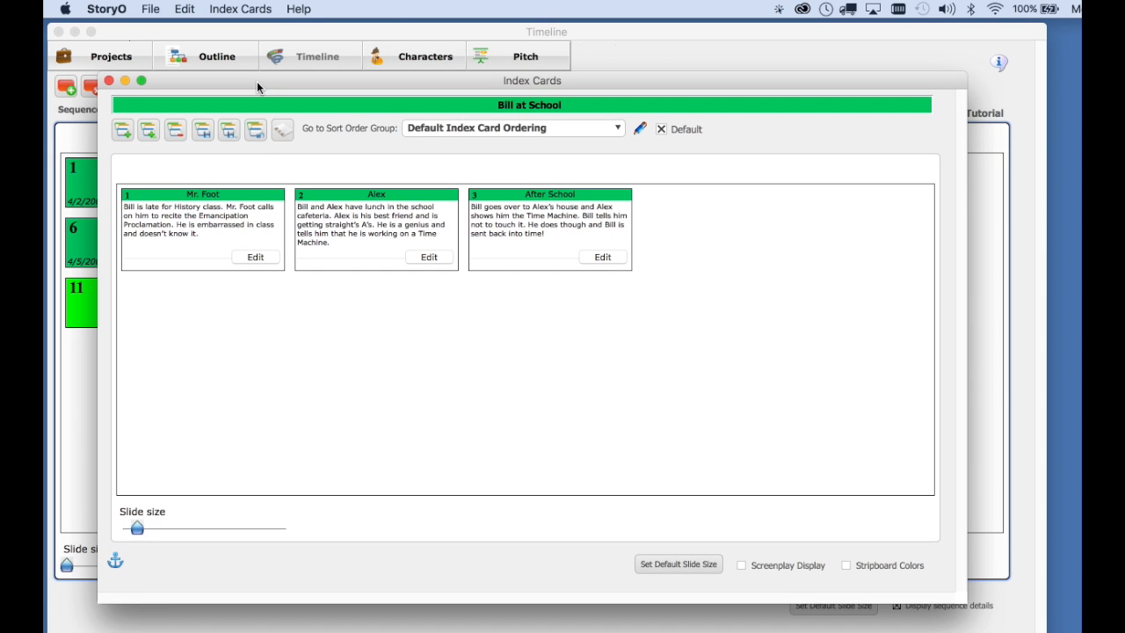
{"action": "left_click", "coordinate": [256, 258]}
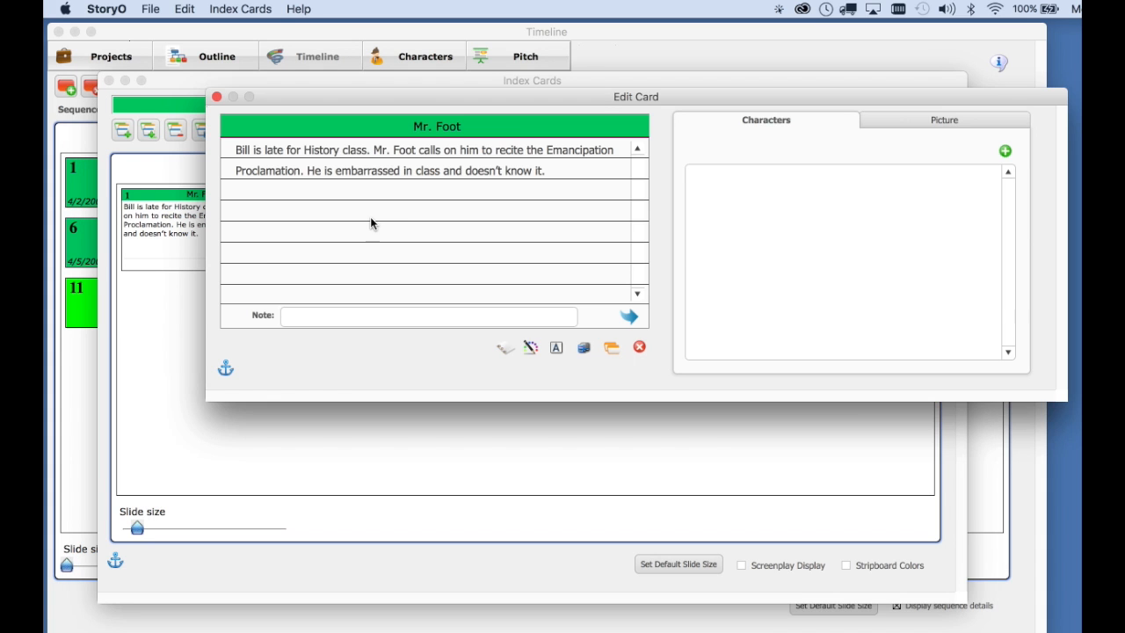
{"action": "left_click_drag", "start_coordinate": [531, 96], "coordinate": [406, 115]}
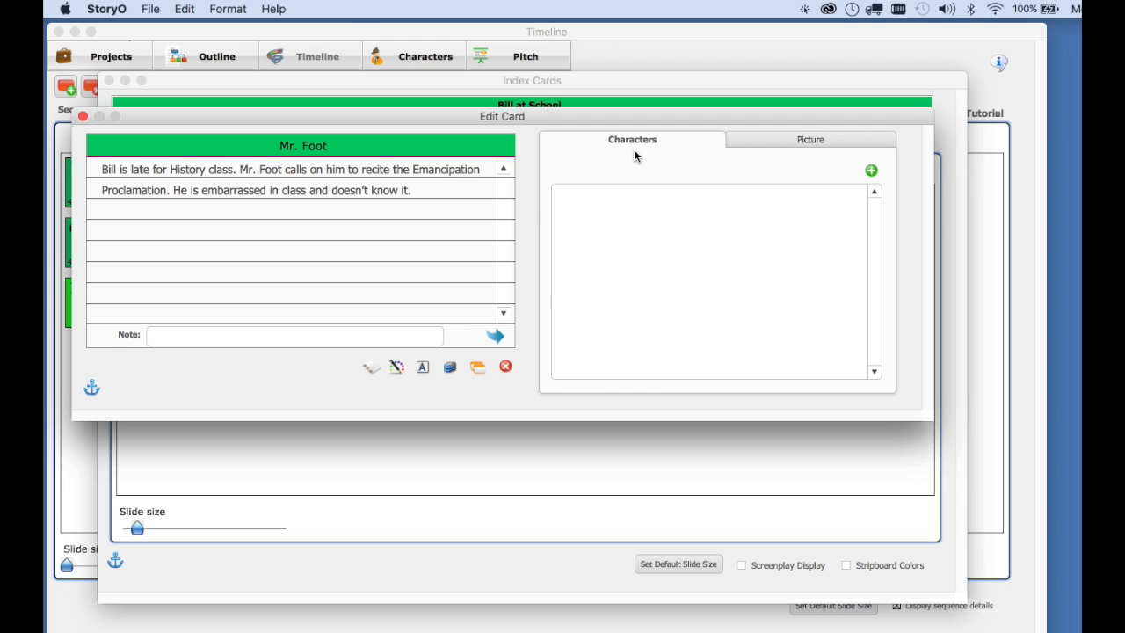
{"action": "left_click", "coordinate": [871, 174]}
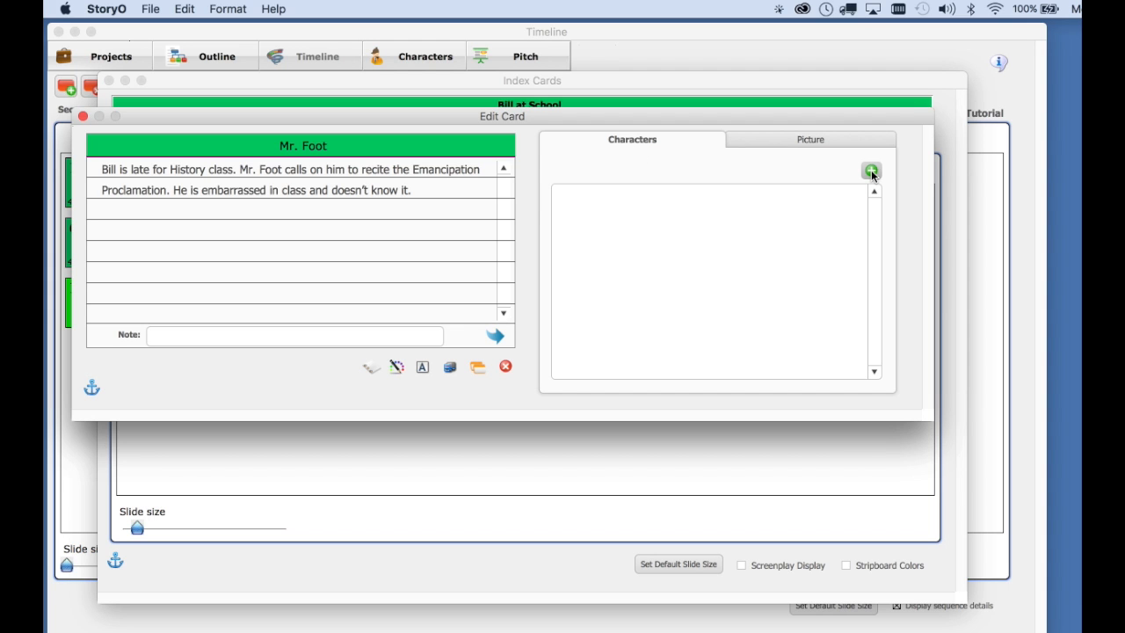
{"action": "left_click_drag", "start_coordinate": [611, 187], "coordinate": [630, 85]}
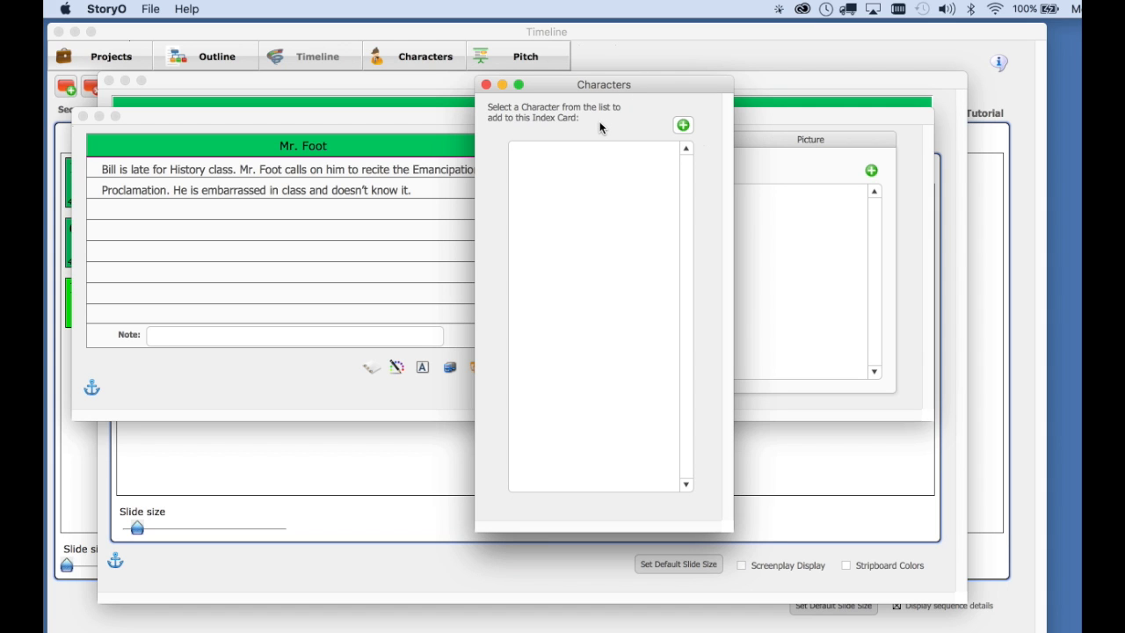
{"action": "left_click", "coordinate": [683, 126]}
{"action": "type", "text": "Bill Winter"}
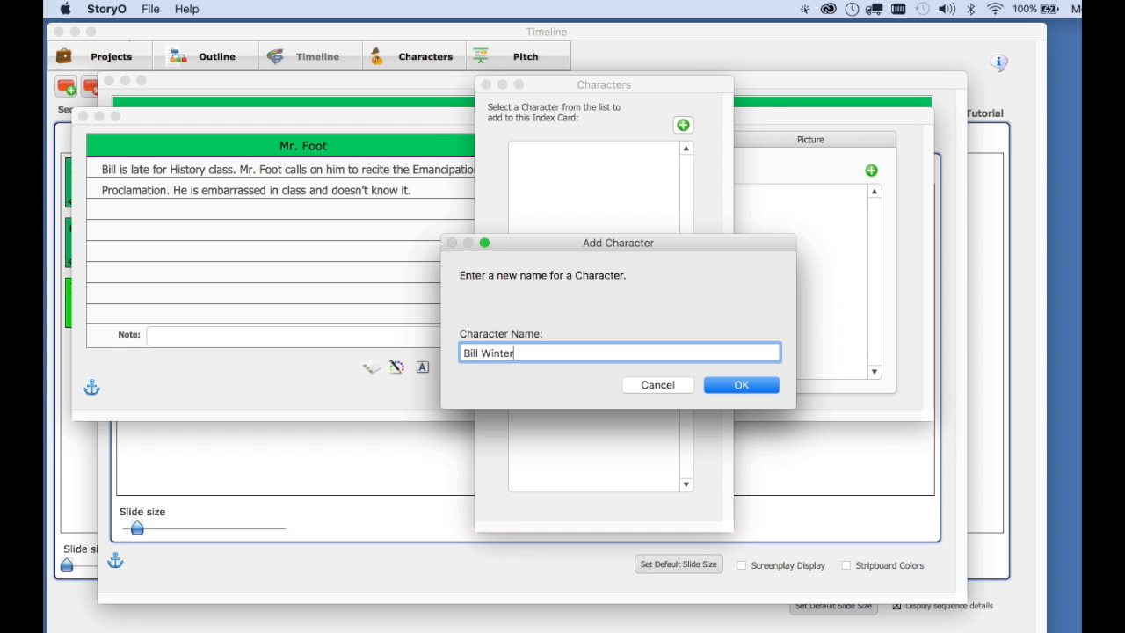
{"action": "left_click", "coordinate": [755, 384]}
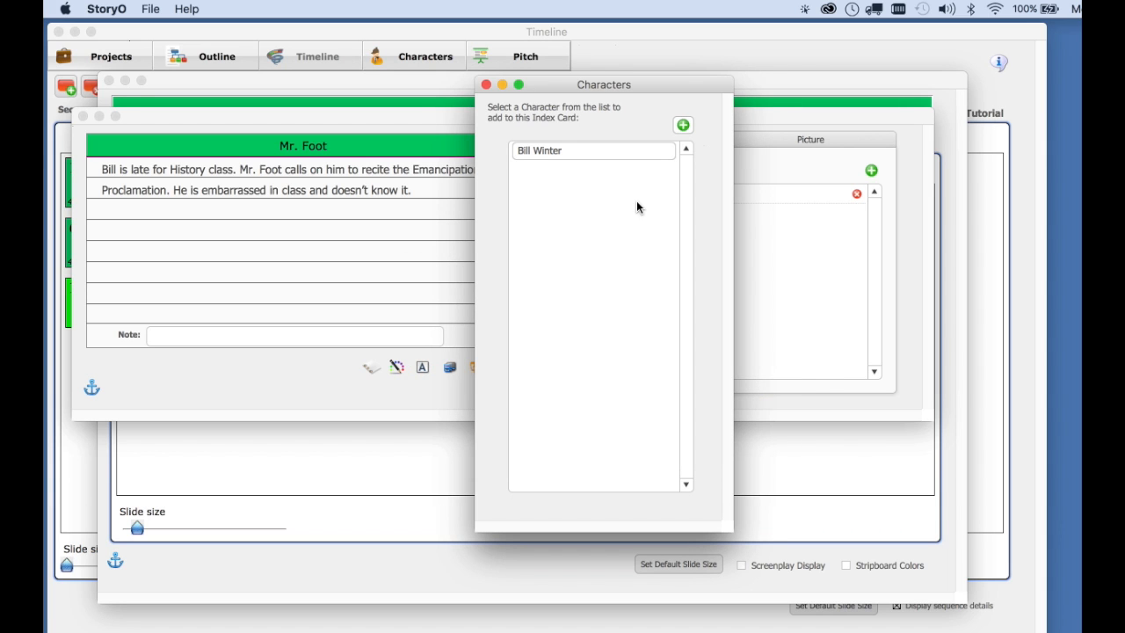
Add a second new character named "Mr. Foot" to the same index card and return to the timeline.
{"action": "left_click_drag", "start_coordinate": [602, 89], "coordinate": [410, 135]}
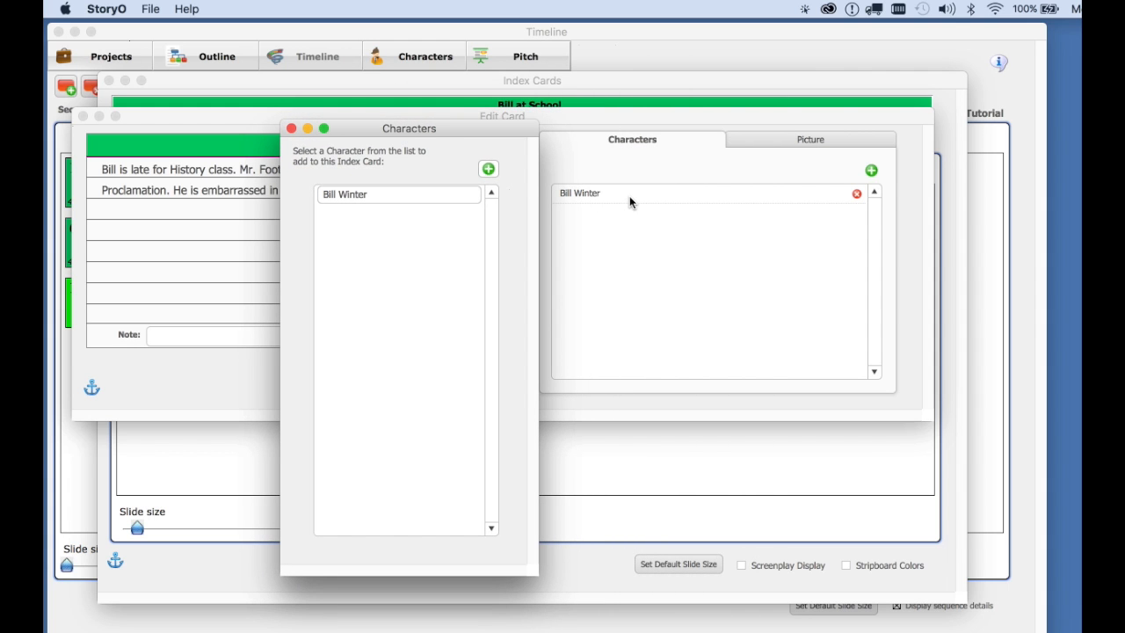
{"action": "left_click", "coordinate": [489, 170]}
{"action": "type", "text": "Mr. Foot"}
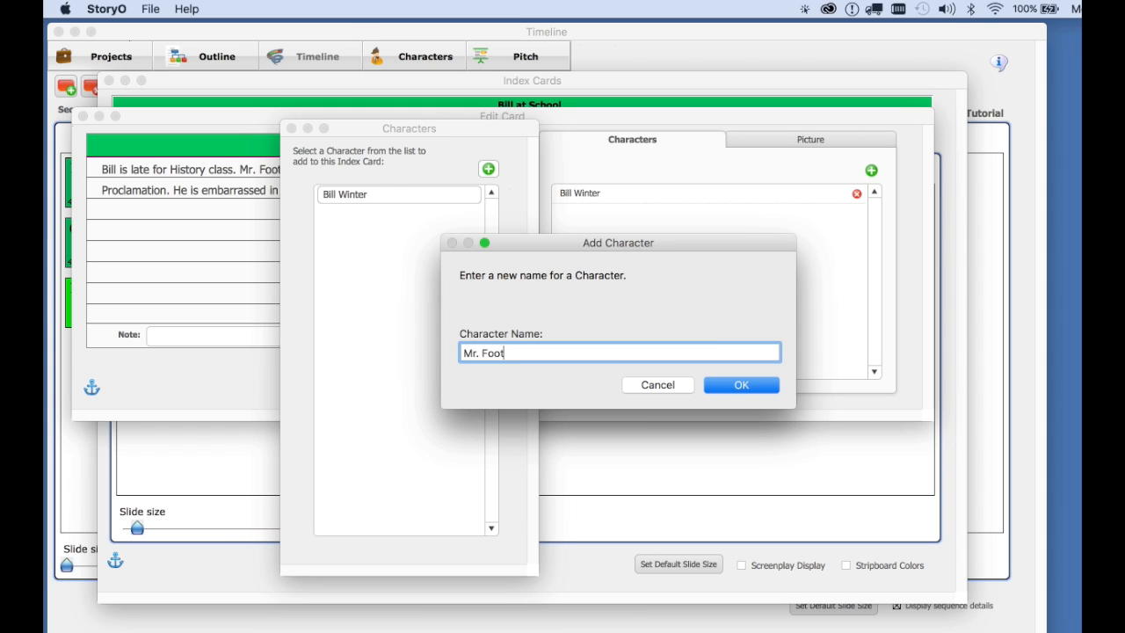
{"action": "left_click", "coordinate": [739, 391]}
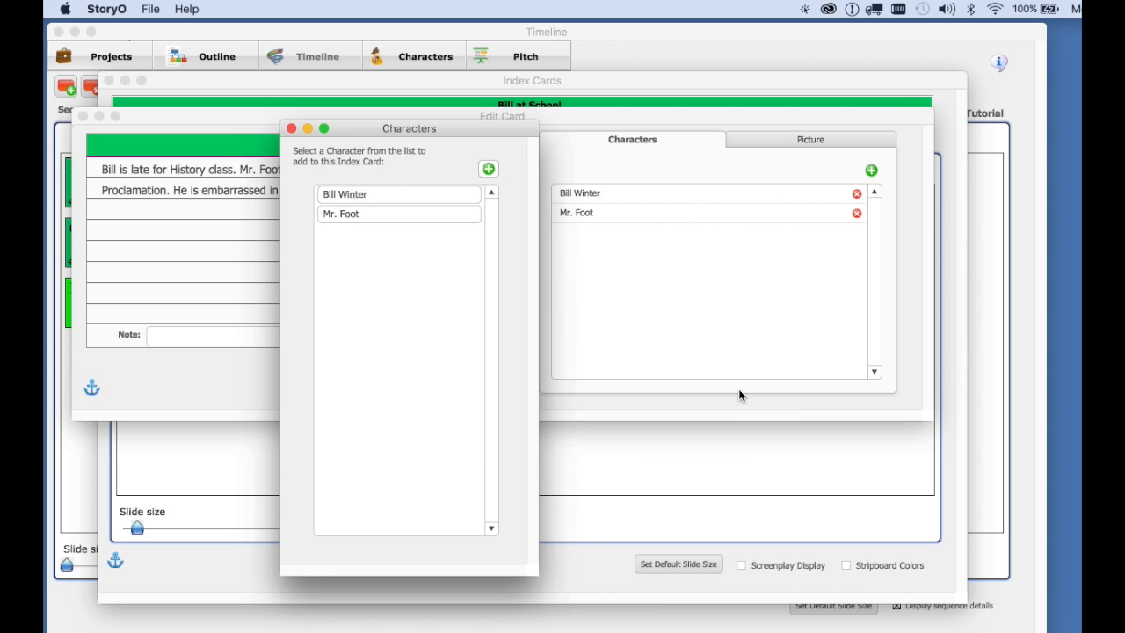
{"action": "left_click", "coordinate": [292, 129]}
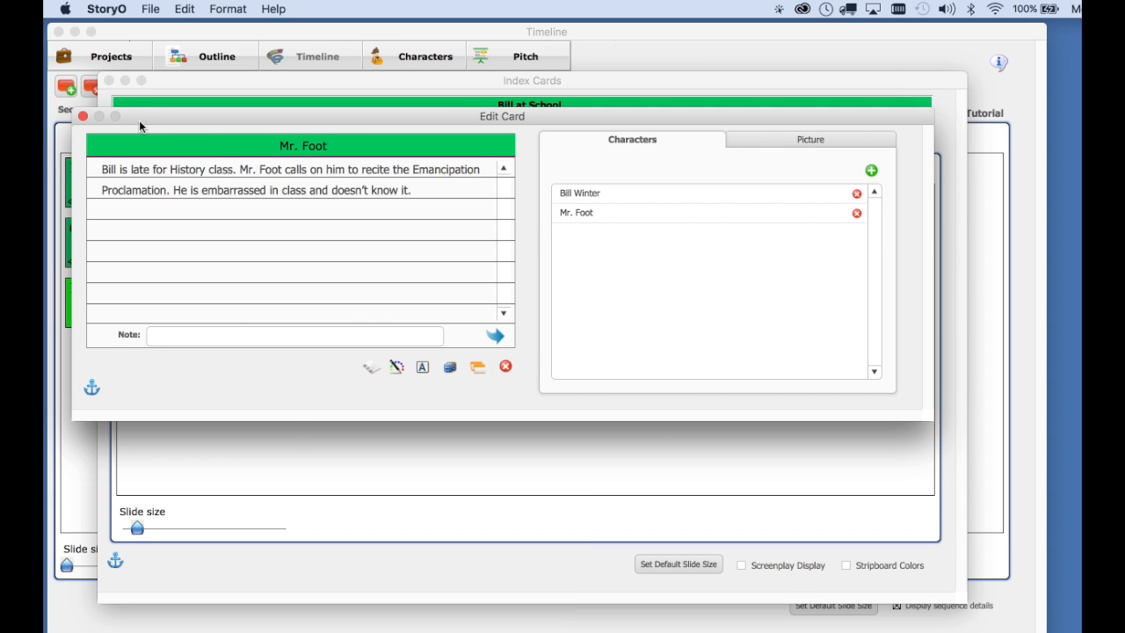
{"action": "left_click", "coordinate": [82, 116]}
{"action": "left_click", "coordinate": [110, 81]}
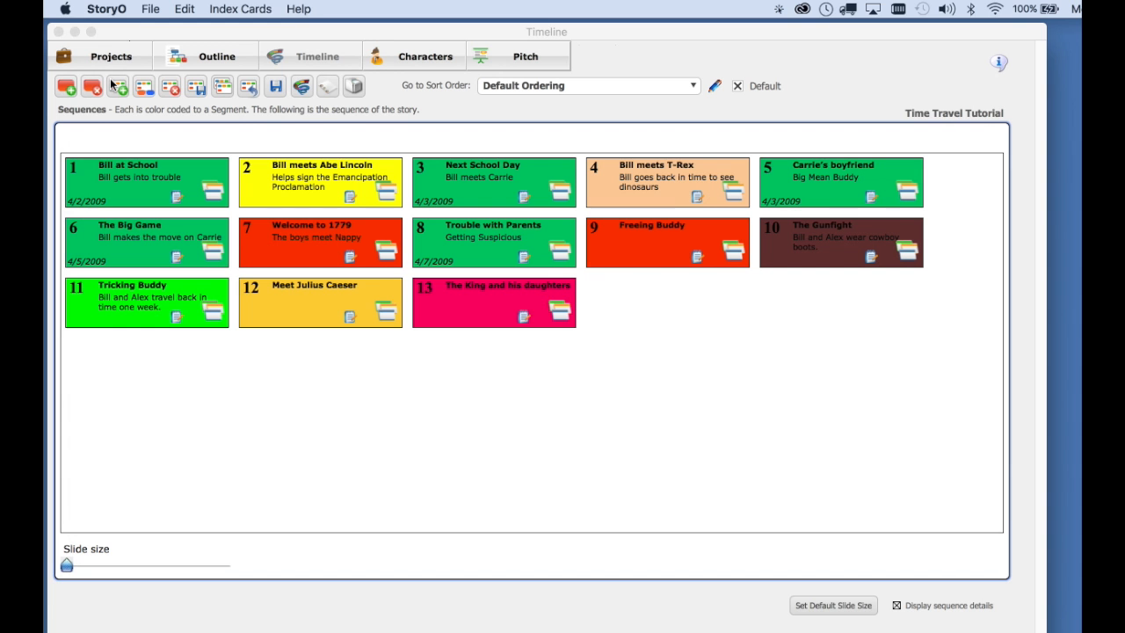
Examine the character cards of Mr. Foot and Bill Winter, including Bill Winter's background, back story and education pages.
{"action": "left_click", "coordinate": [423, 61]}
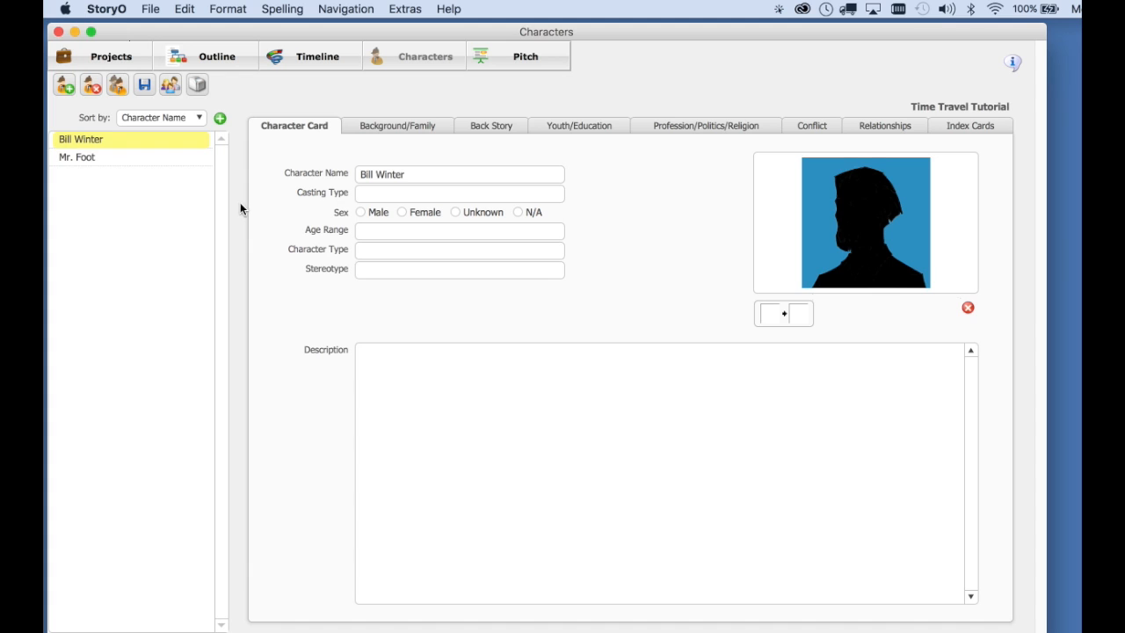
{"action": "left_click", "coordinate": [119, 162]}
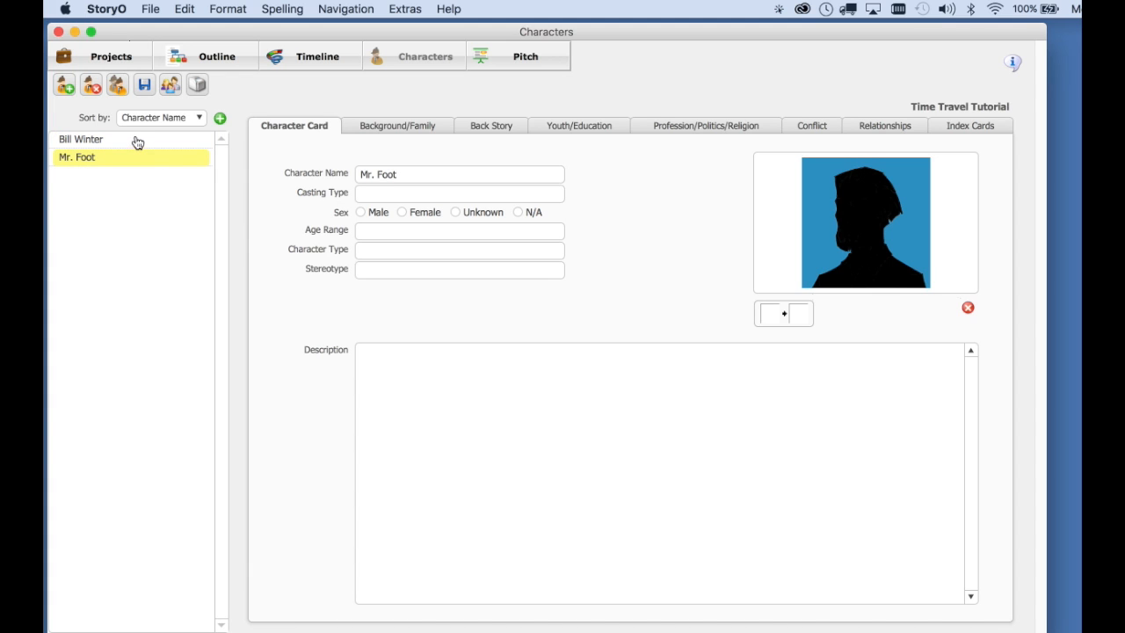
{"action": "left_click", "coordinate": [138, 141]}
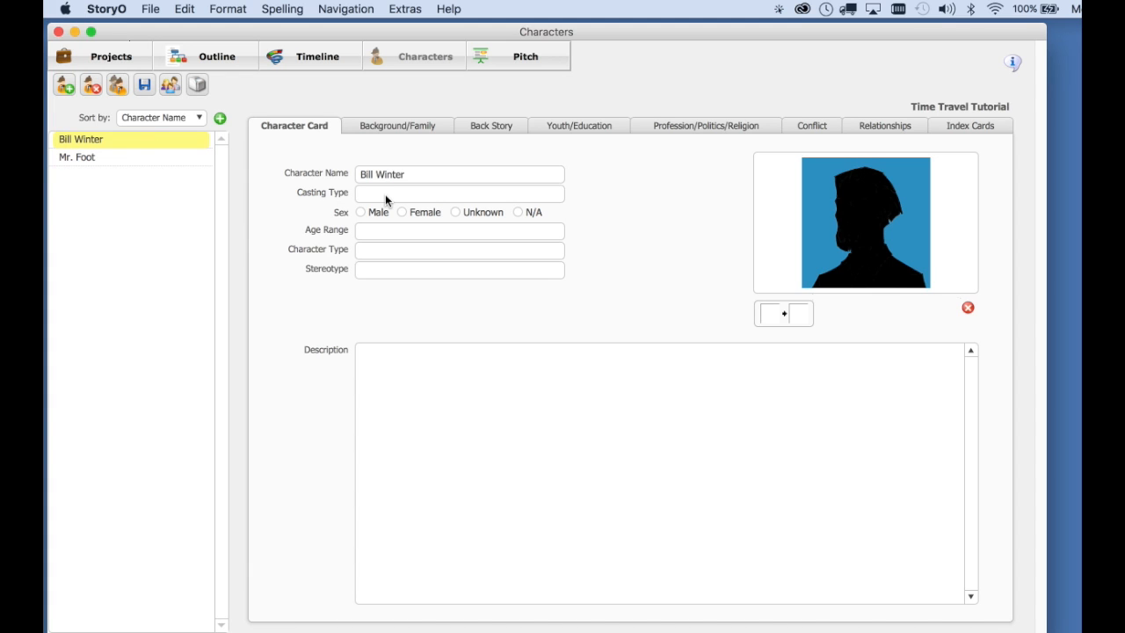
{"action": "left_click", "coordinate": [404, 128]}
{"action": "left_click", "coordinate": [476, 128]}
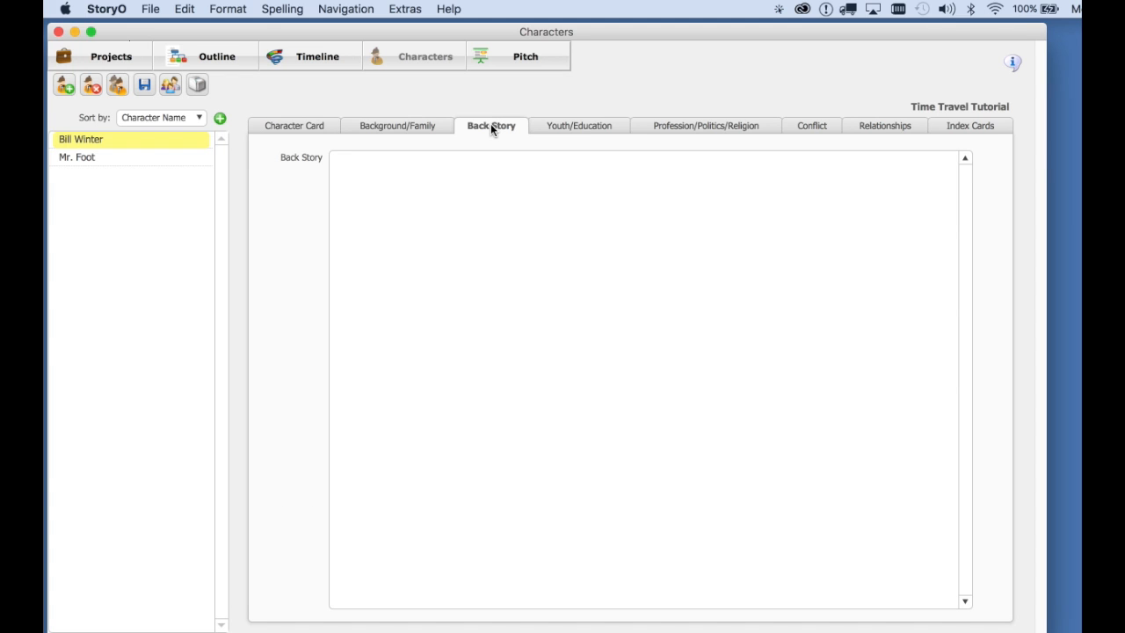
{"action": "left_click", "coordinate": [570, 128]}
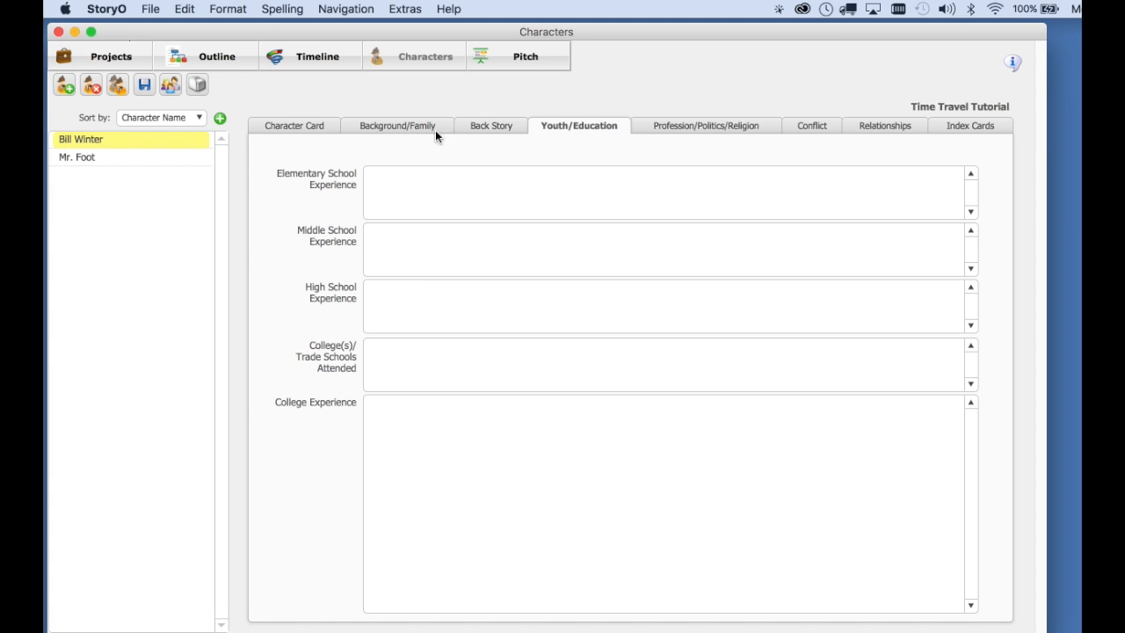
Return to Bill Winter's character card and open the image library for his picture.
{"action": "left_click", "coordinate": [277, 129]}
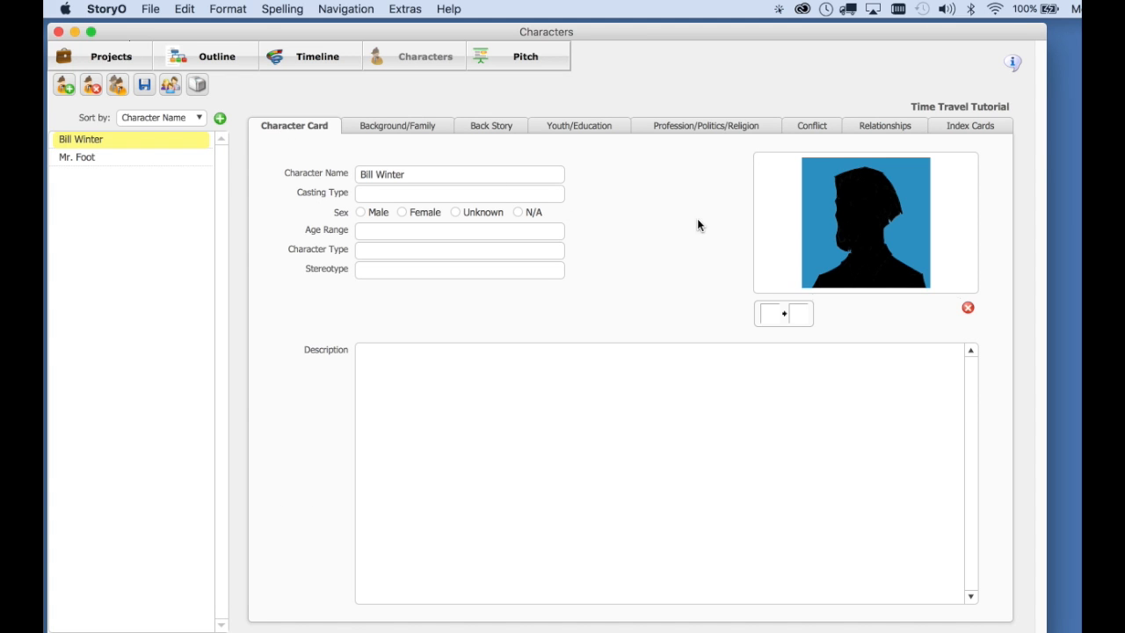
{"action": "left_click", "coordinate": [862, 248]}
{"action": "left_click_drag", "start_coordinate": [591, 197], "coordinate": [606, 130]}
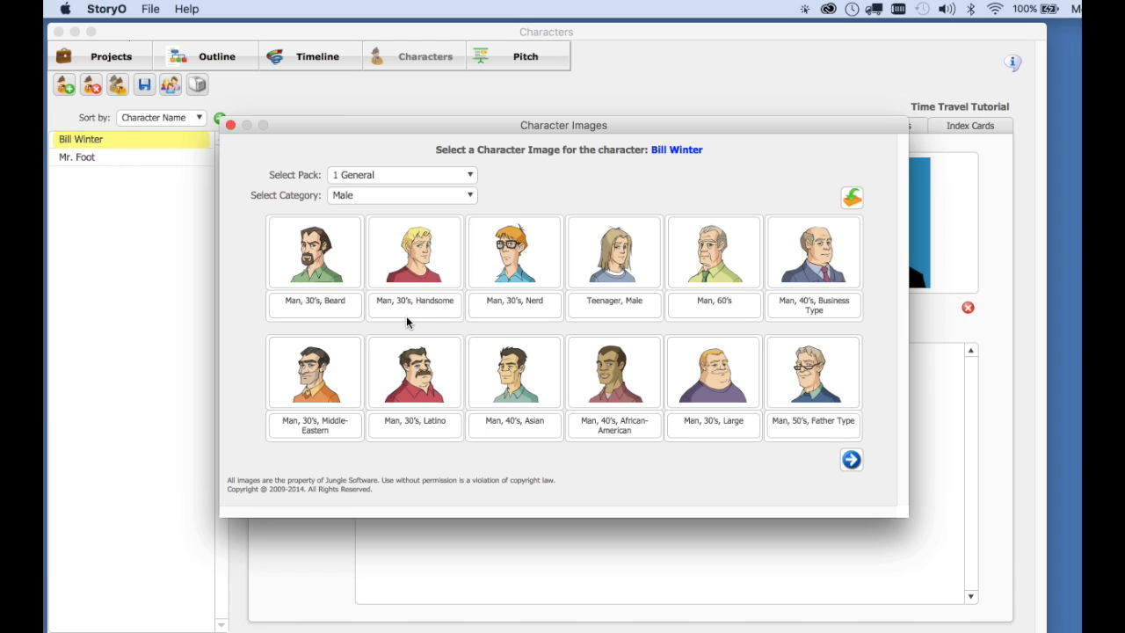
Browse the Professional, Military & Heroes, Villains, and Fantasy, Aliens & Monsters character image packs.
{"action": "left_click", "coordinate": [373, 175]}
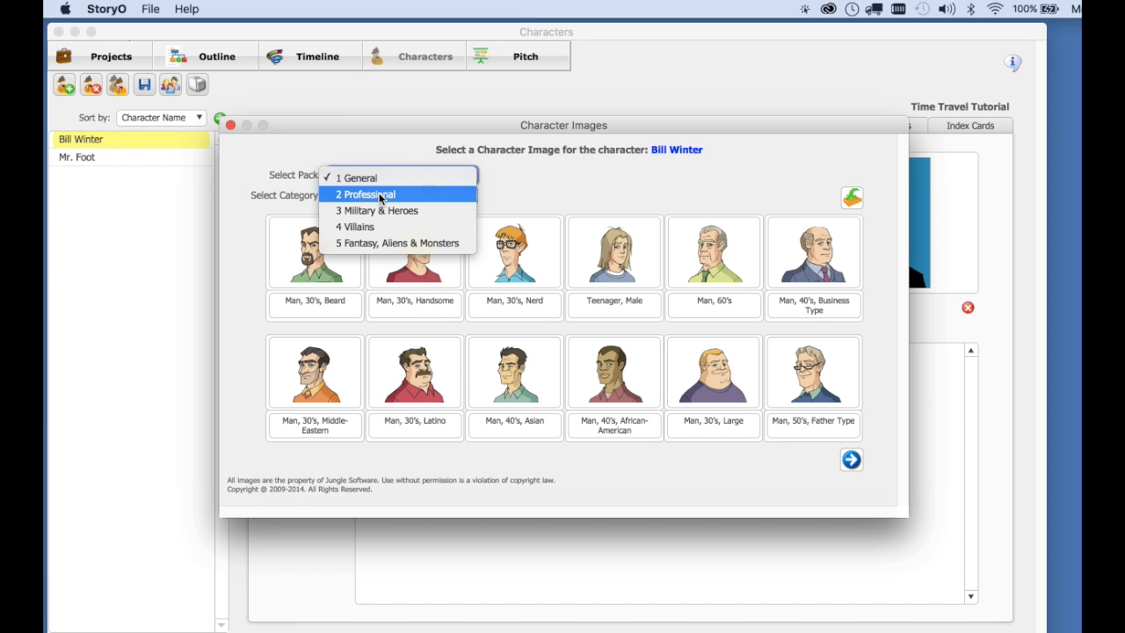
{"action": "left_click", "coordinate": [380, 195]}
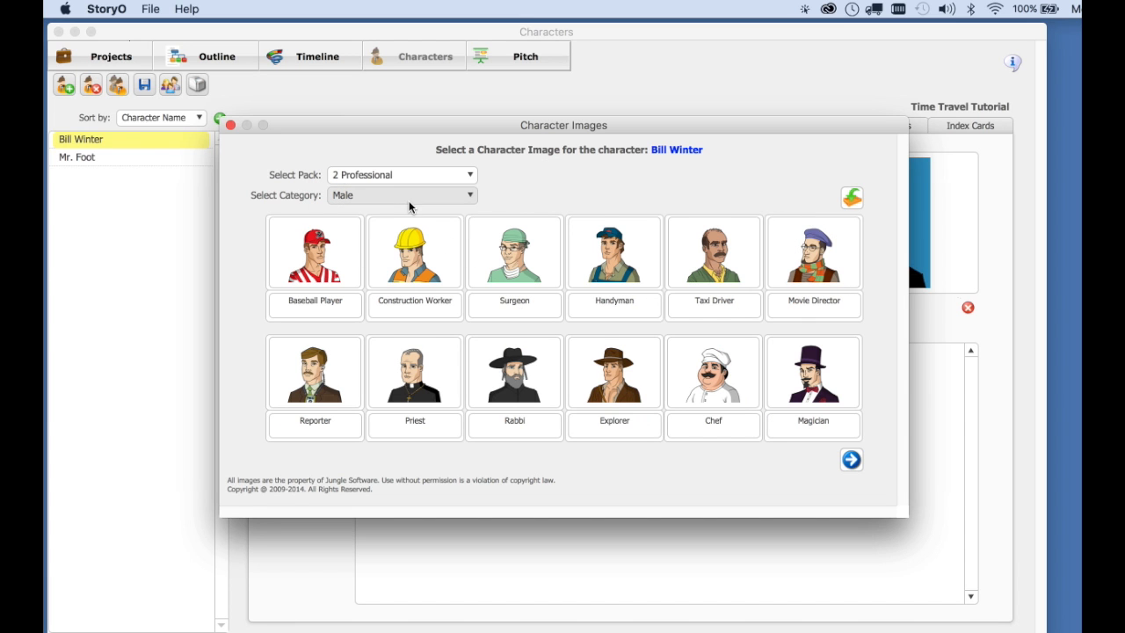
{"action": "left_click", "coordinate": [406, 174]}
{"action": "left_click", "coordinate": [381, 193]}
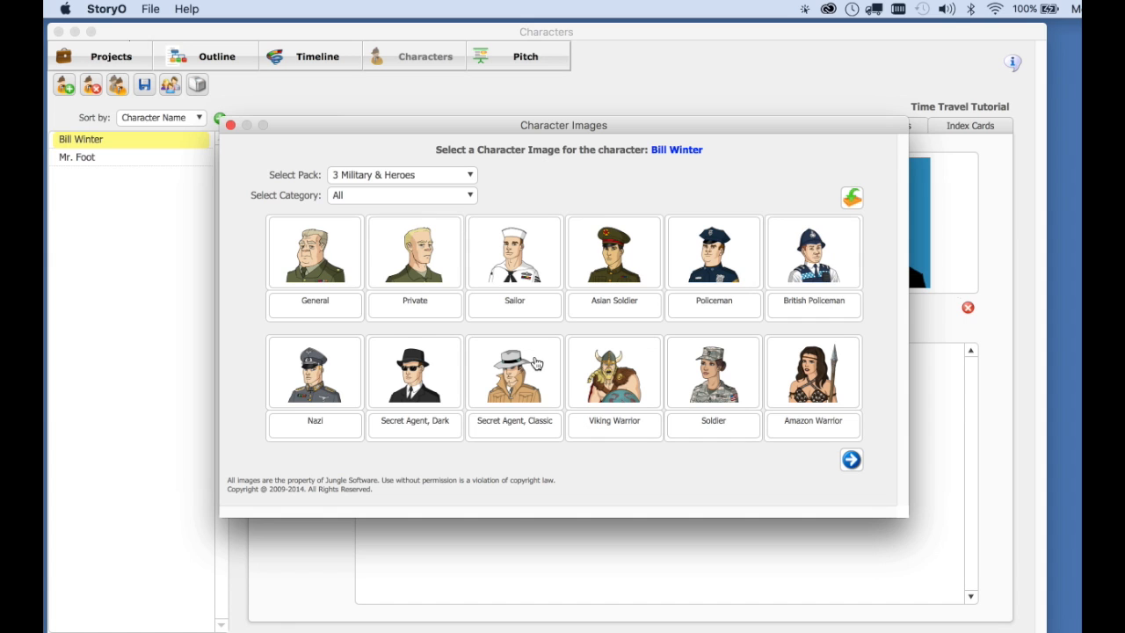
{"action": "left_click", "coordinate": [375, 175]}
{"action": "left_click", "coordinate": [561, 312]}
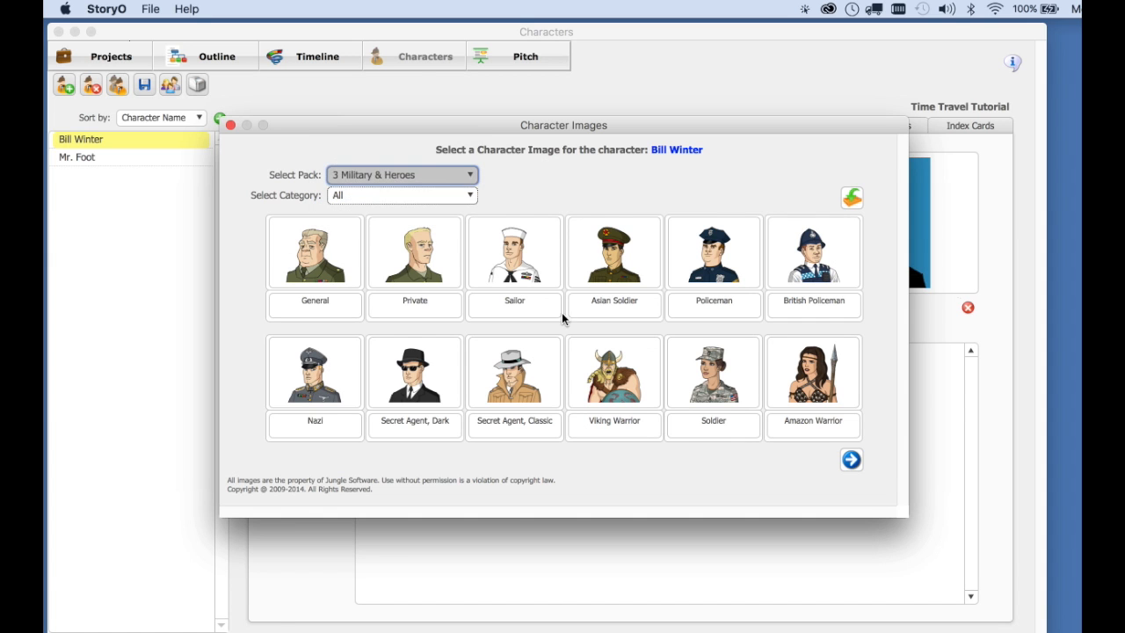
{"action": "key", "text": "Down"}
{"action": "left_click", "coordinate": [395, 174]}
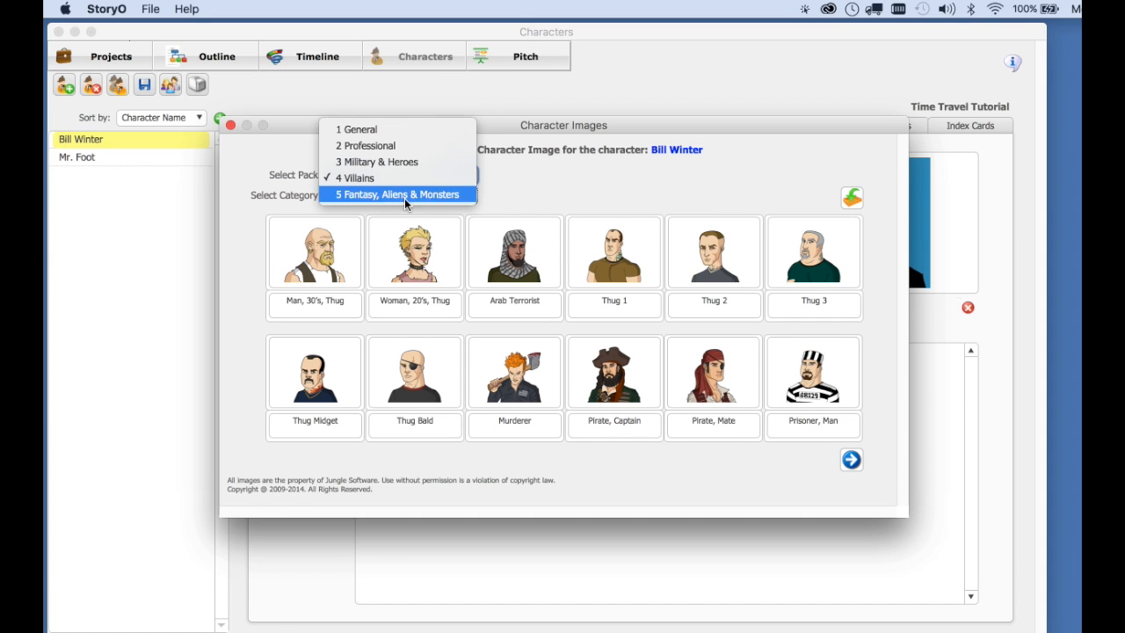
{"action": "left_click", "coordinate": [404, 194]}
Assign the "Man, 30's, Nerd" image from the General pack to Bill Winter.
{"action": "left_click", "coordinate": [400, 176]}
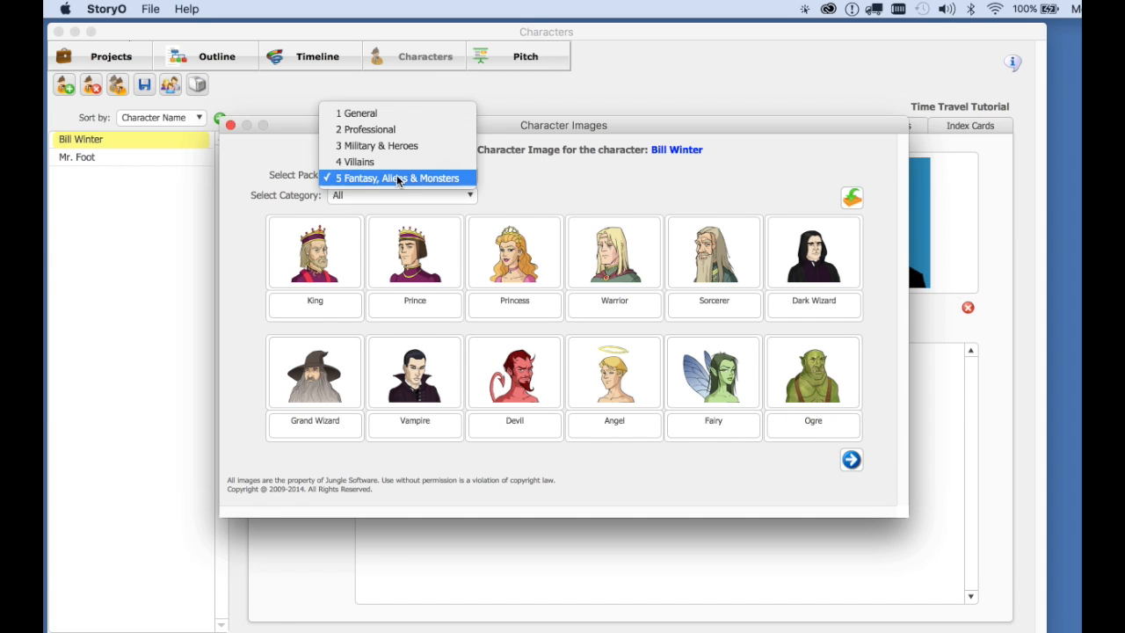
{"action": "left_click", "coordinate": [379, 114]}
{"action": "double_click", "coordinate": [508, 261]}
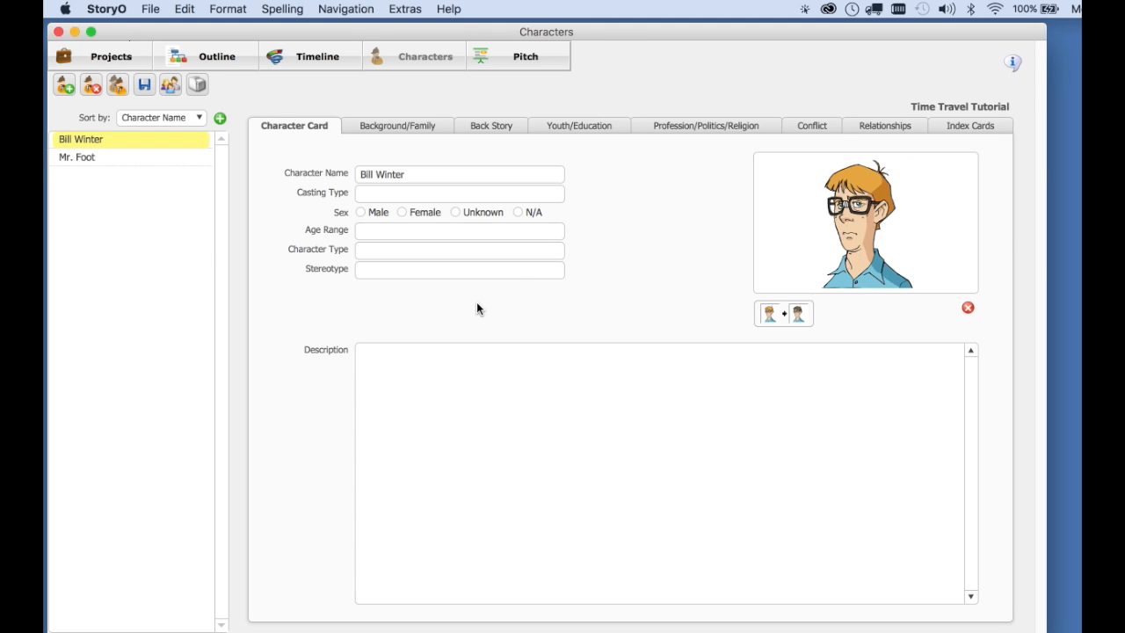
Open the character import and choose the Time Travel project as the source.
{"action": "left_click", "coordinate": [183, 9]}
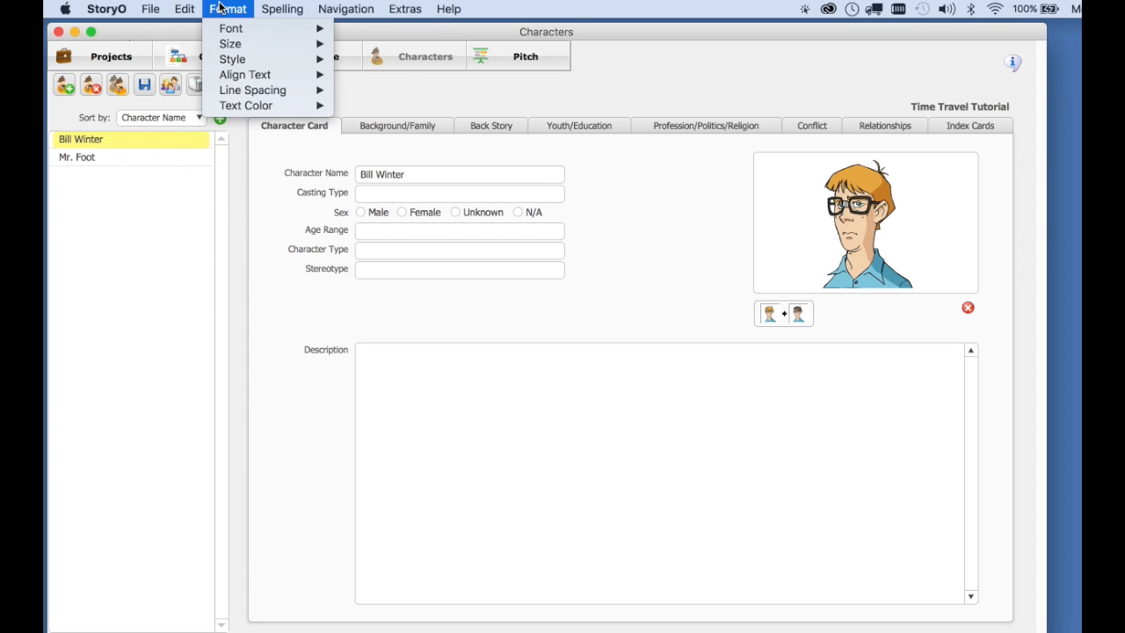
{"action": "left_click", "coordinate": [231, 174]}
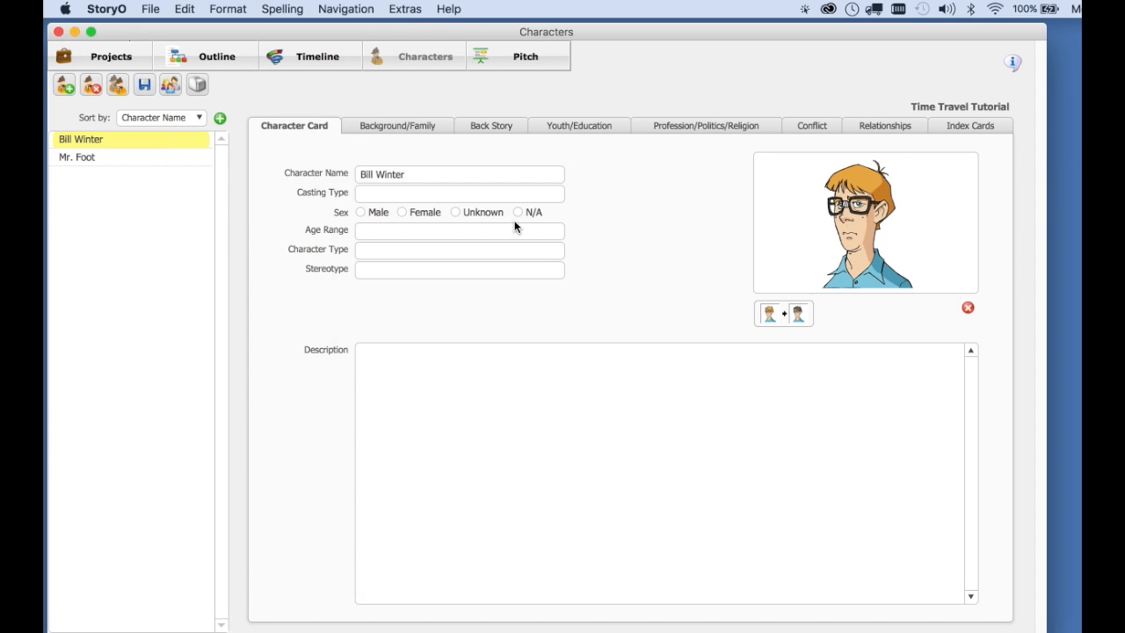
{"action": "left_click_drag", "start_coordinate": [492, 149], "coordinate": [685, 128]}
{"action": "left_click", "coordinate": [665, 169]}
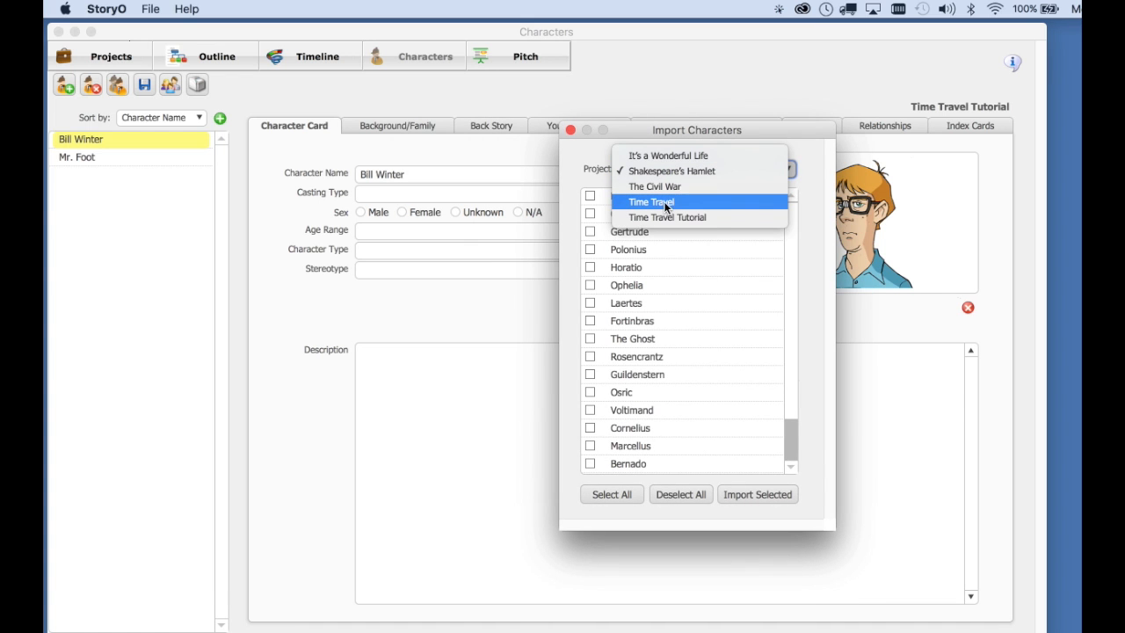
{"action": "left_click", "coordinate": [719, 202]}
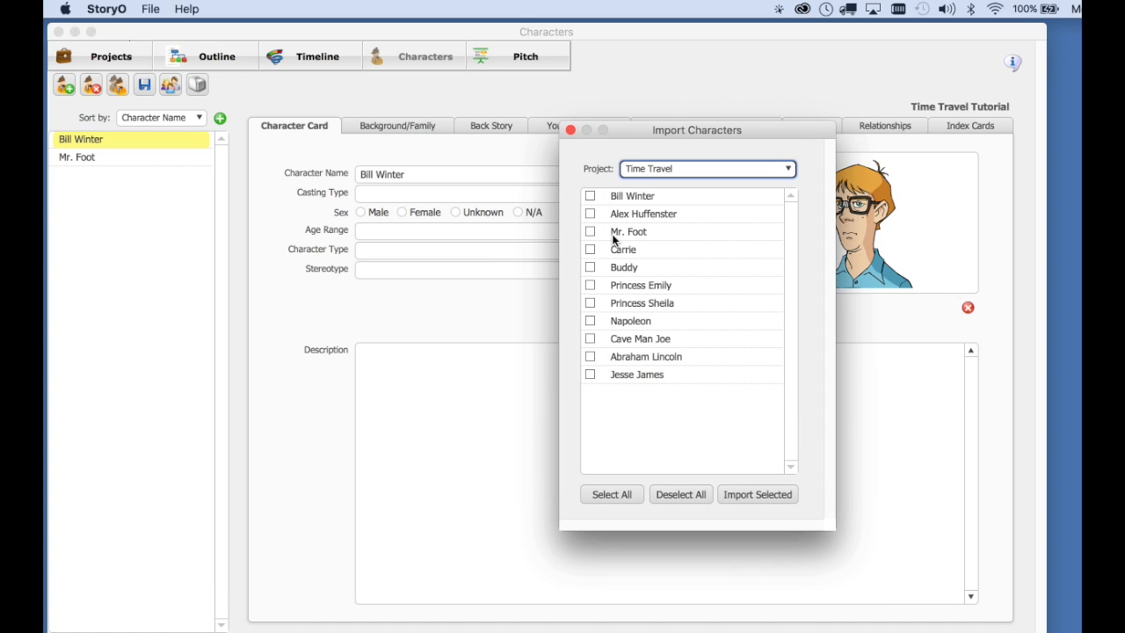
Import all listed Time Travel characters except Bill Winter and Mr. Foot, and close the import window.
{"action": "left_click", "coordinate": [590, 214]}
{"action": "left_click", "coordinate": [590, 250]}
{"action": "left_click", "coordinate": [590, 267]}
{"action": "left_click", "coordinate": [589, 285]}
{"action": "left_click", "coordinate": [590, 303]}
{"action": "left_click", "coordinate": [589, 321]}
{"action": "left_click", "coordinate": [589, 339]}
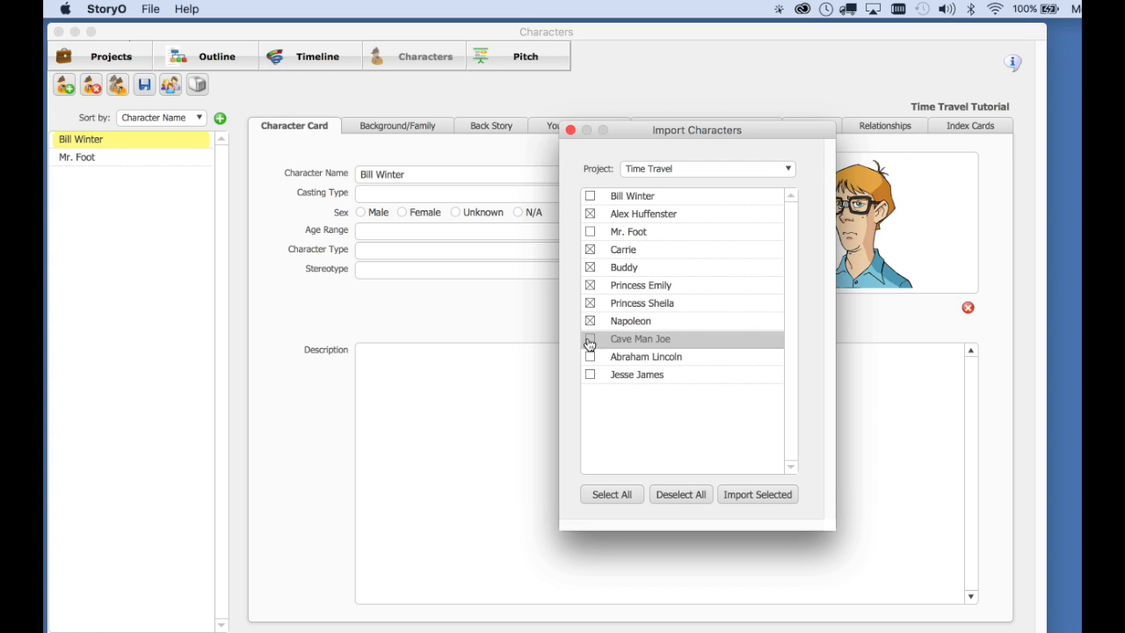
{"action": "left_click", "coordinate": [589, 356]}
{"action": "left_click", "coordinate": [590, 374]}
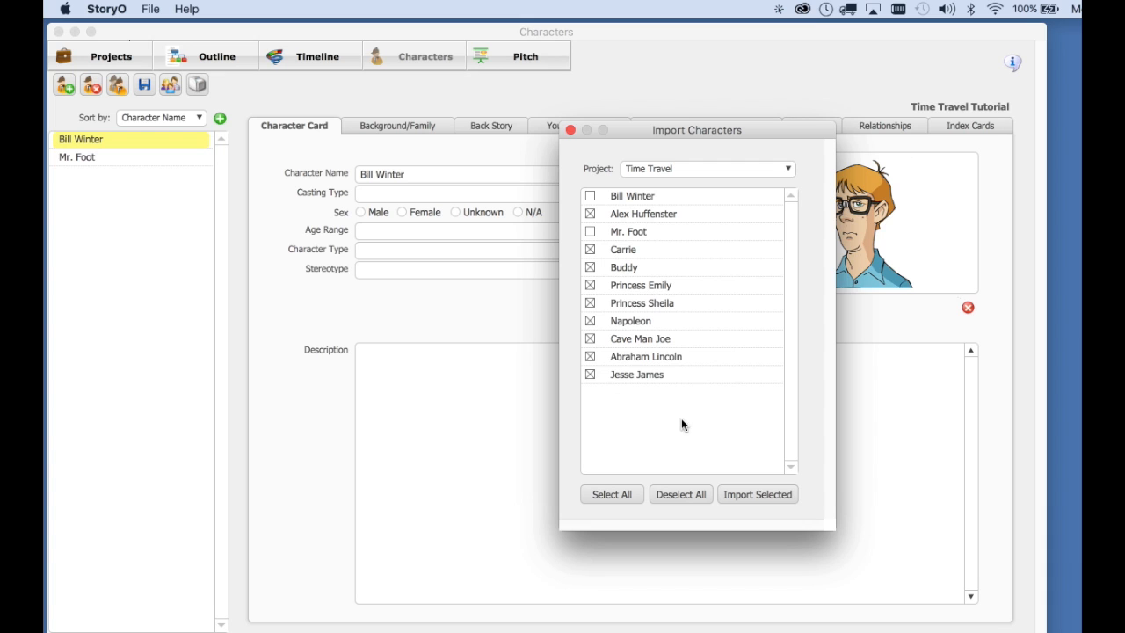
{"action": "left_click", "coordinate": [778, 498]}
{"action": "left_click", "coordinate": [748, 495]}
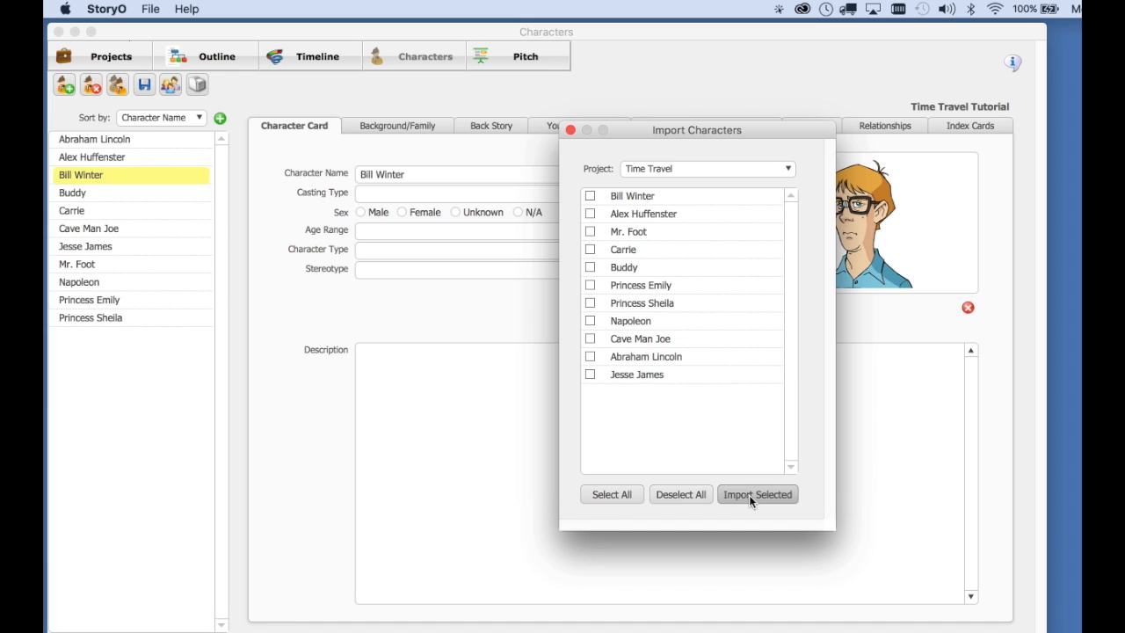
{"action": "left_click", "coordinate": [570, 130]}
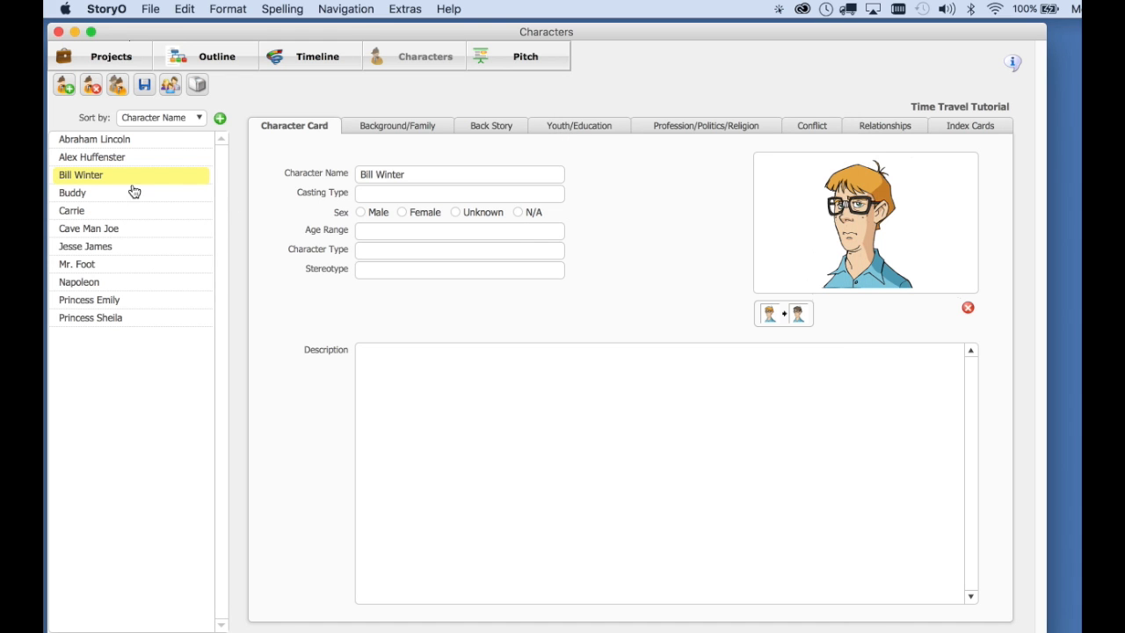
View the imported character cards of Buddy, Carrie and Cave Man Joe.
{"action": "left_click", "coordinate": [88, 201]}
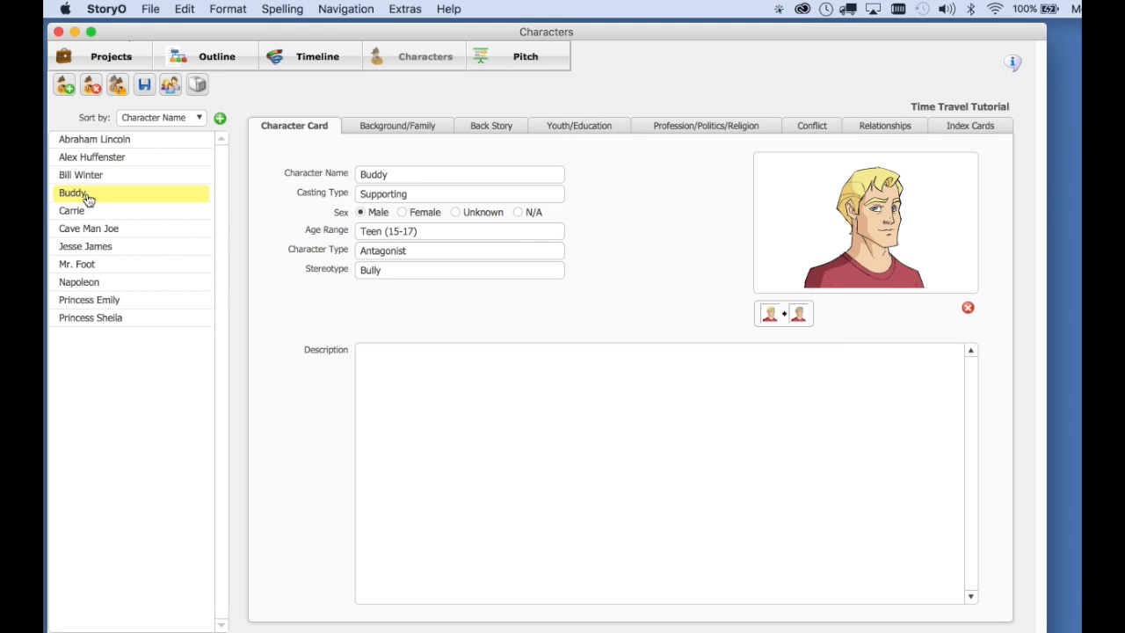
{"action": "left_click", "coordinate": [91, 211]}
{"action": "left_click", "coordinate": [100, 230]}
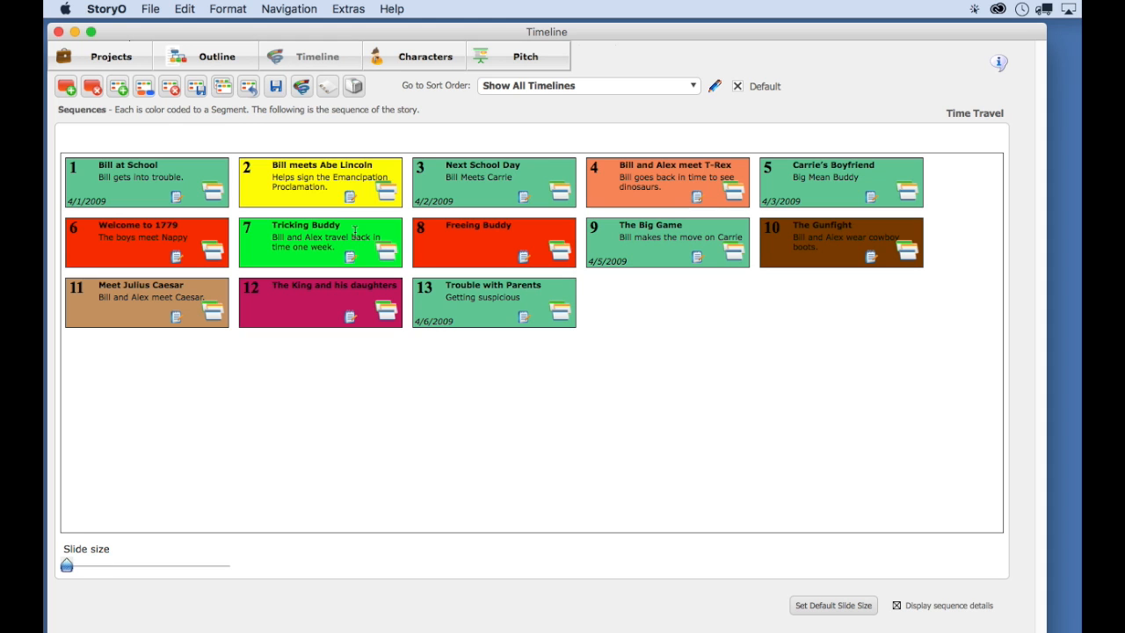
Save the current sequence order of the Time Travel project's timeline.
{"action": "mouse_move", "coordinate": [497, 310]}
{"action": "left_mouse_down"}
{"action": "mouse_move", "coordinate": [361, 313]}
{"action": "mouse_move", "coordinate": [515, 309]}
{"action": "left_mouse_up"}
{"action": "mouse_move", "coordinate": [492, 246]}
{"action": "left_mouse_down"}
{"action": "mouse_move", "coordinate": [326, 245]}
{"action": "mouse_move", "coordinate": [493, 247]}
{"action": "left_mouse_up"}
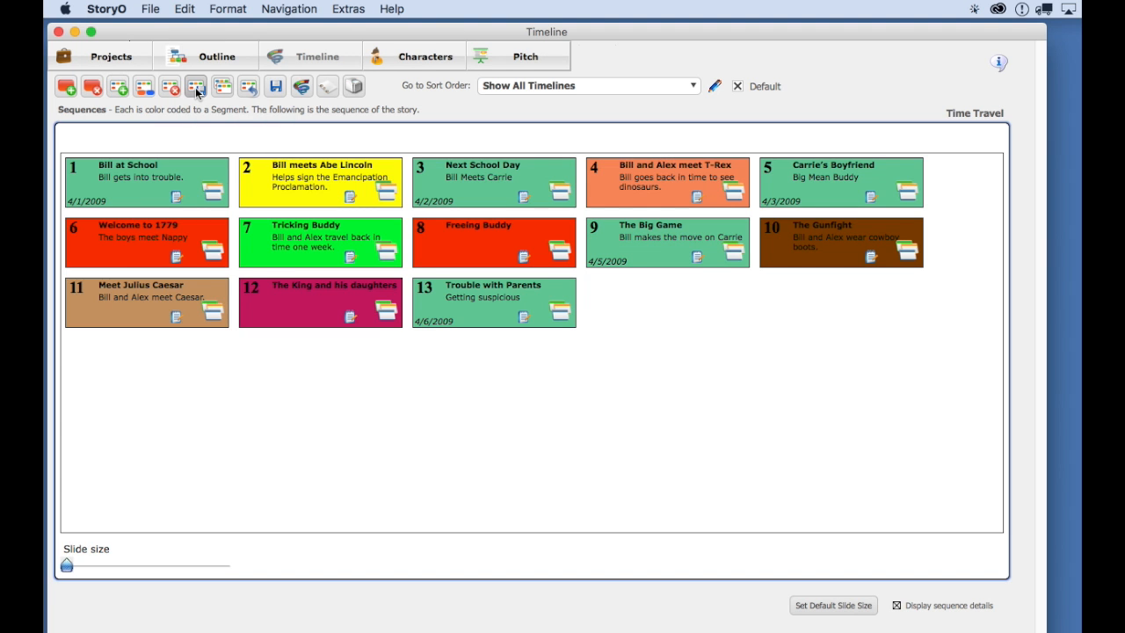
{"action": "left_click", "coordinate": [197, 92]}
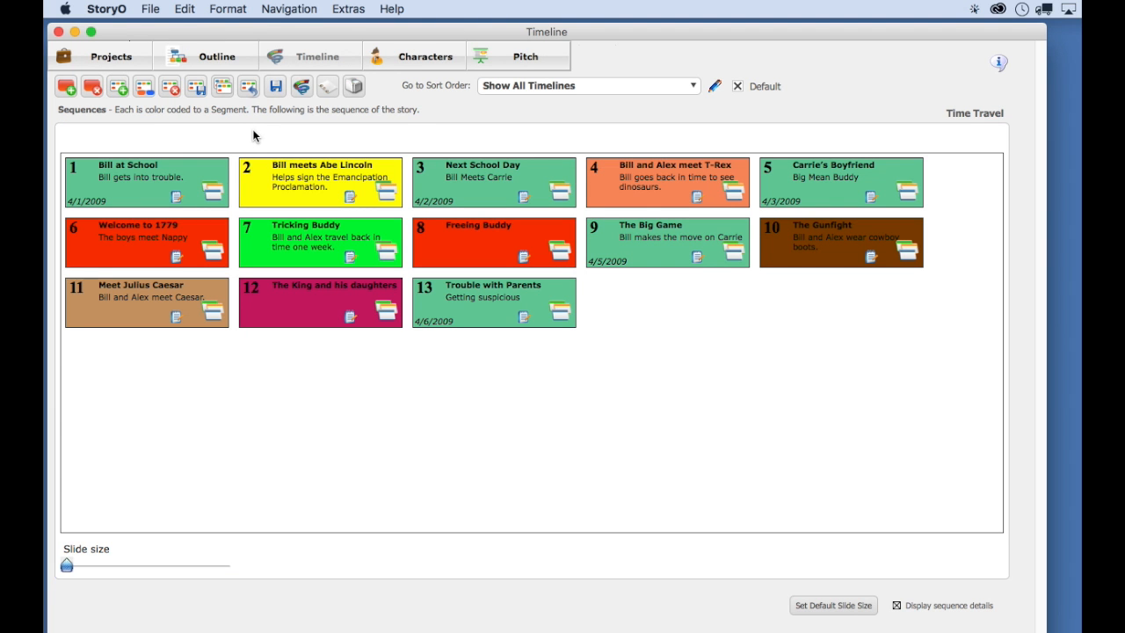
Export the Time Travel index cards with their index card text to a Final Draft file named Time Travel.fdx on the Desktop.
{"action": "left_click", "coordinate": [150, 9]}
{"action": "mouse_move", "coordinate": [185, 10]}
{"action": "mouse_move", "coordinate": [150, 9]}
{"action": "mouse_move", "coordinate": [347, 268]}
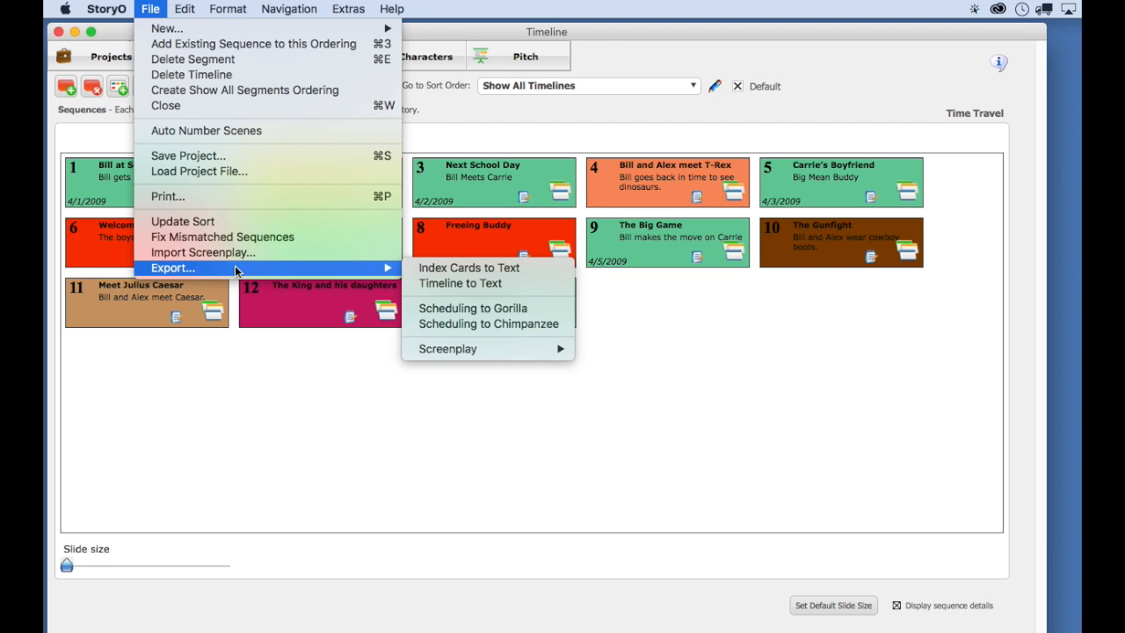
{"action": "mouse_move", "coordinate": [466, 348]}
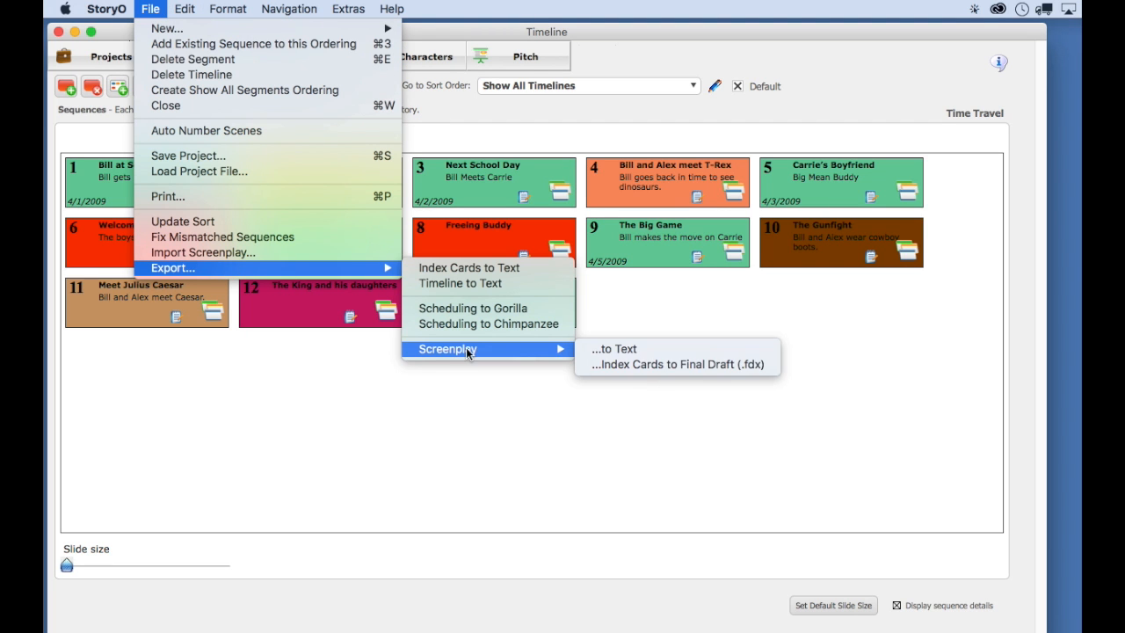
{"action": "left_click", "coordinate": [771, 364]}
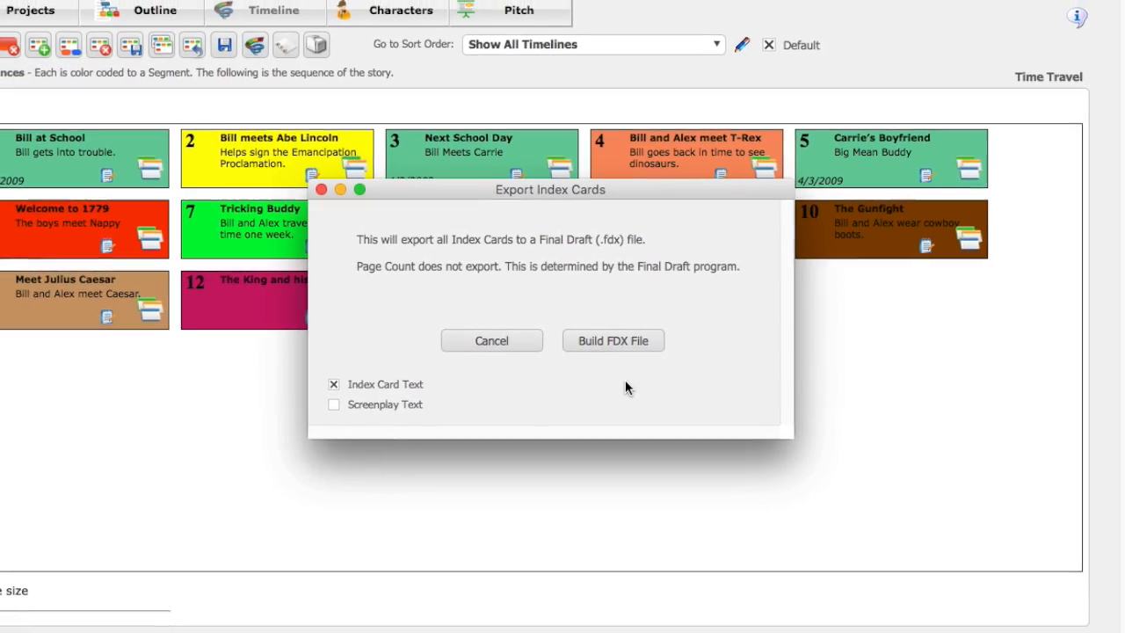
{"action": "left_click", "coordinate": [598, 341]}
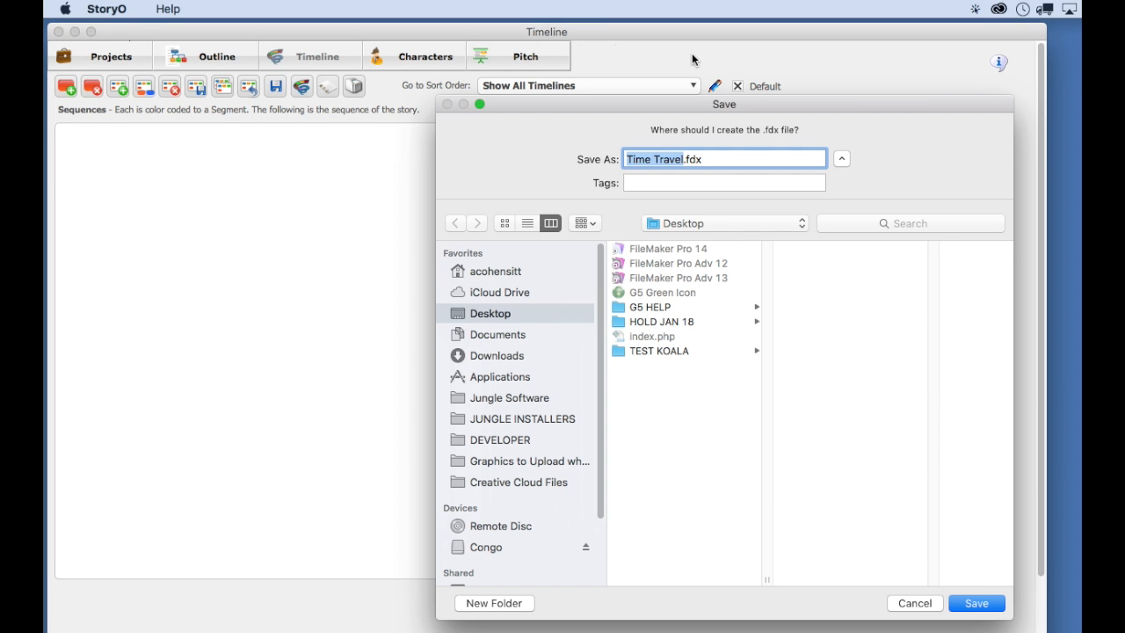
{"action": "left_click_drag", "start_coordinate": [709, 103], "coordinate": [563, 46]}
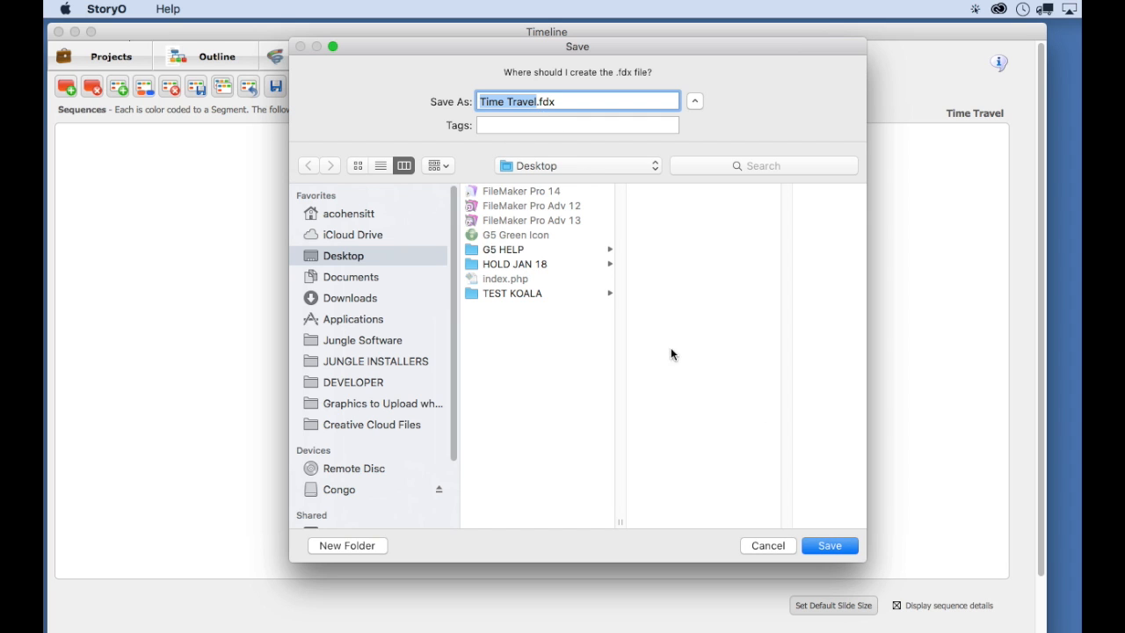
{"action": "left_click", "coordinate": [829, 544]}
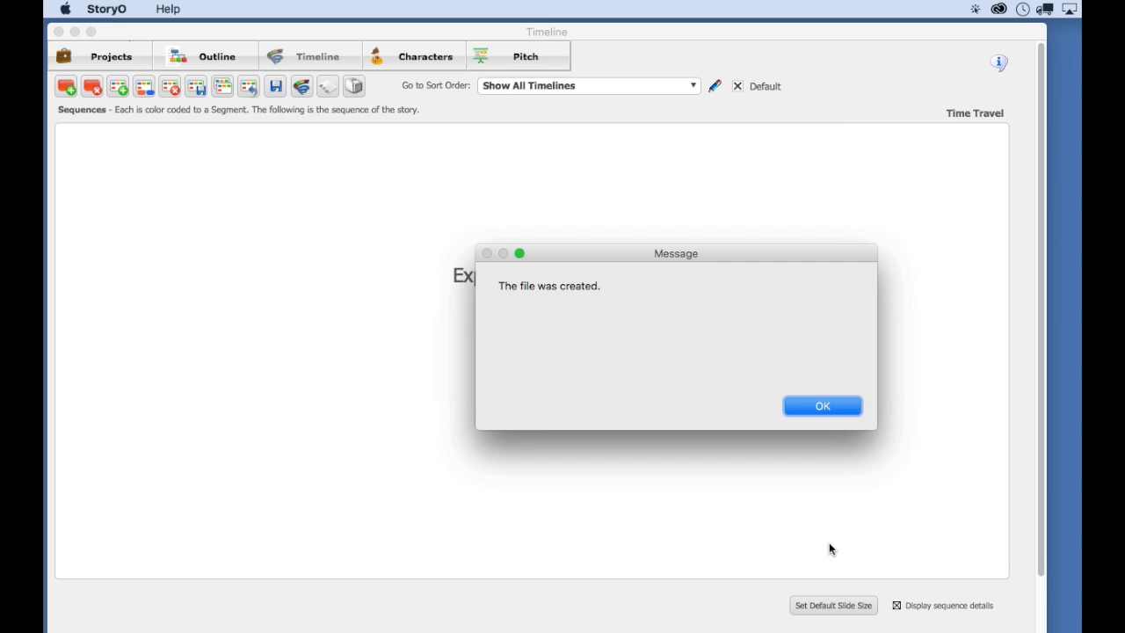
{"action": "left_click", "coordinate": [832, 405]}
Hide StoryO, open the exported Time Travel.fdx in Final Draft 9 and review its index cards through to the last page.
{"action": "left_click", "coordinate": [96, 8]}
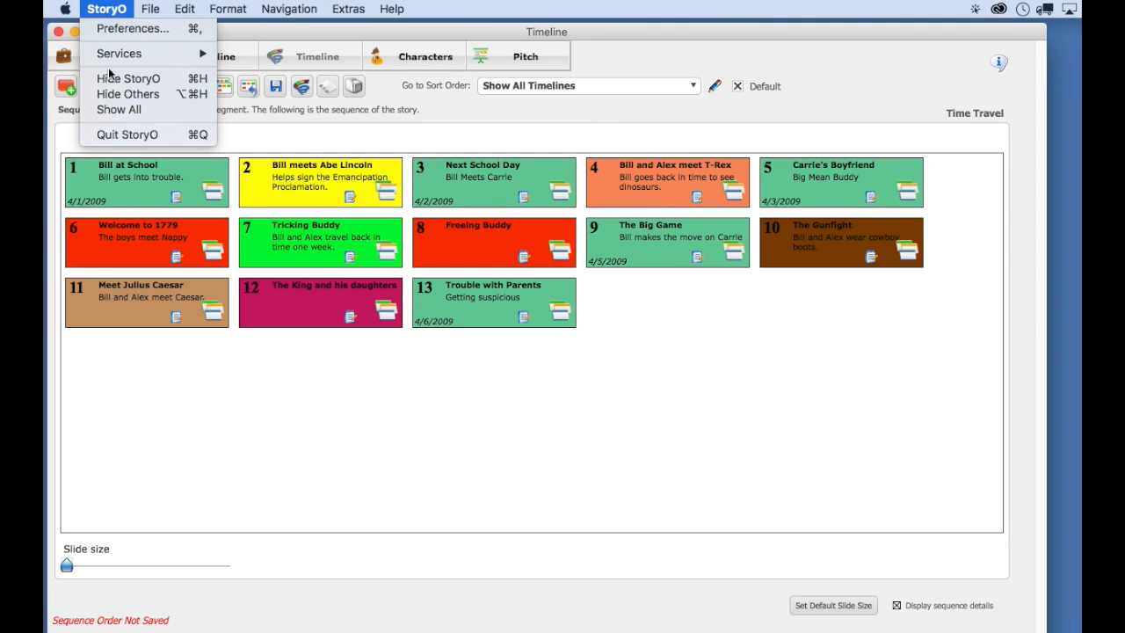
{"action": "left_click", "coordinate": [110, 77]}
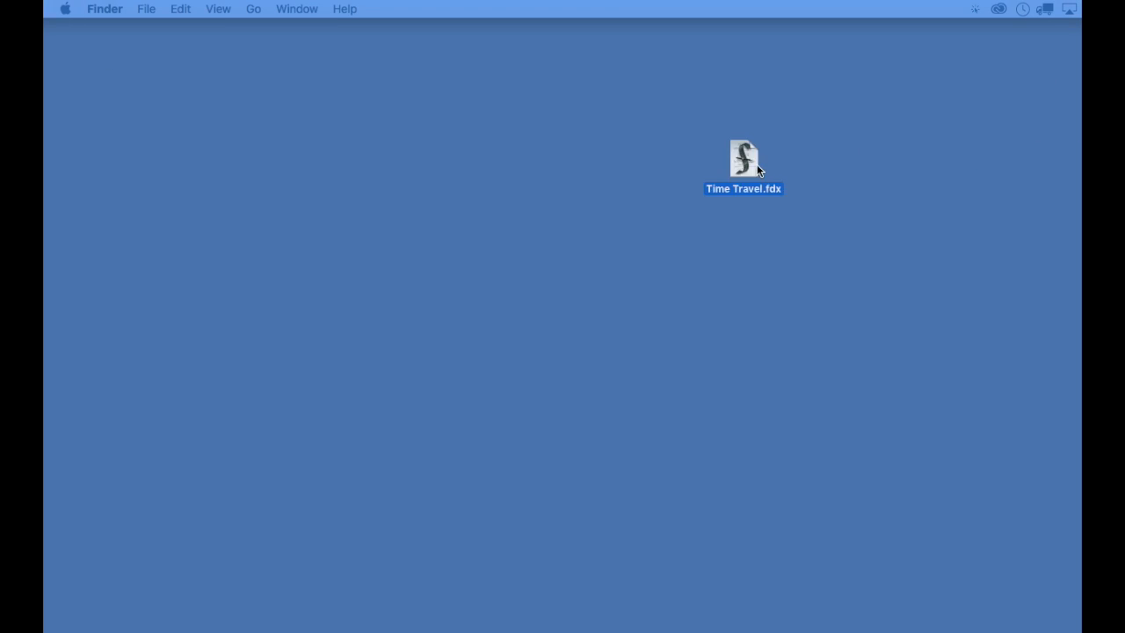
{"action": "left_click_drag", "start_coordinate": [604, 379], "coordinate": [581, 39]}
{"action": "left_click_drag", "start_coordinate": [676, 367], "coordinate": [804, 629]}
{"action": "left_click_drag", "start_coordinate": [553, 41], "coordinate": [679, 29]}
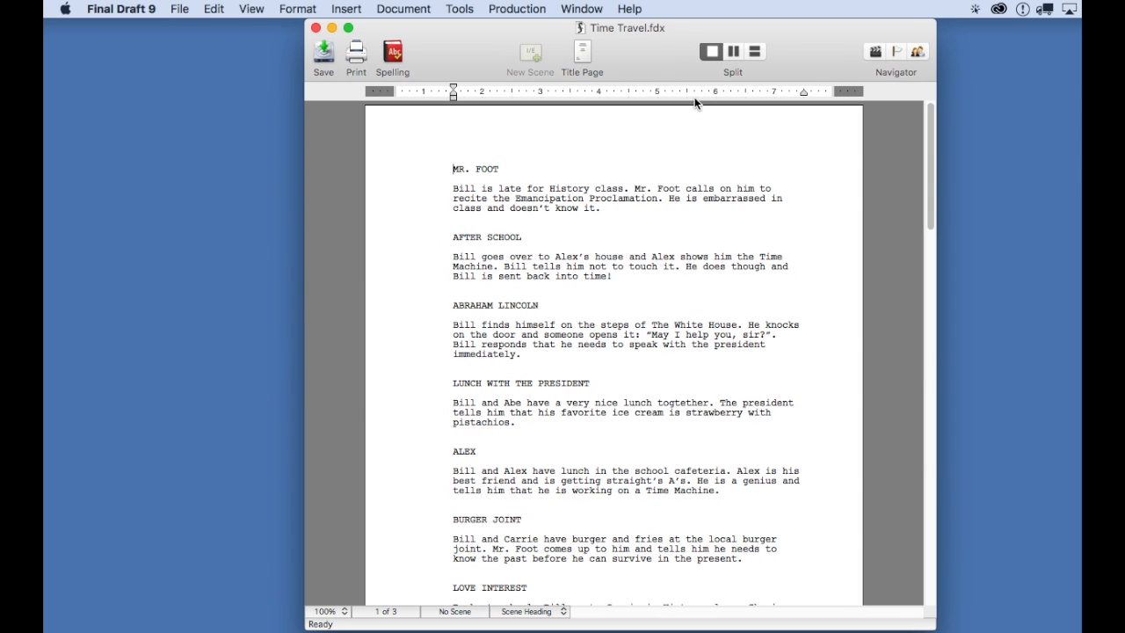
{"action": "left_click", "coordinate": [931, 499]}
{"action": "left_click", "coordinate": [931, 500]}
{"action": "left_click", "coordinate": [930, 500]}
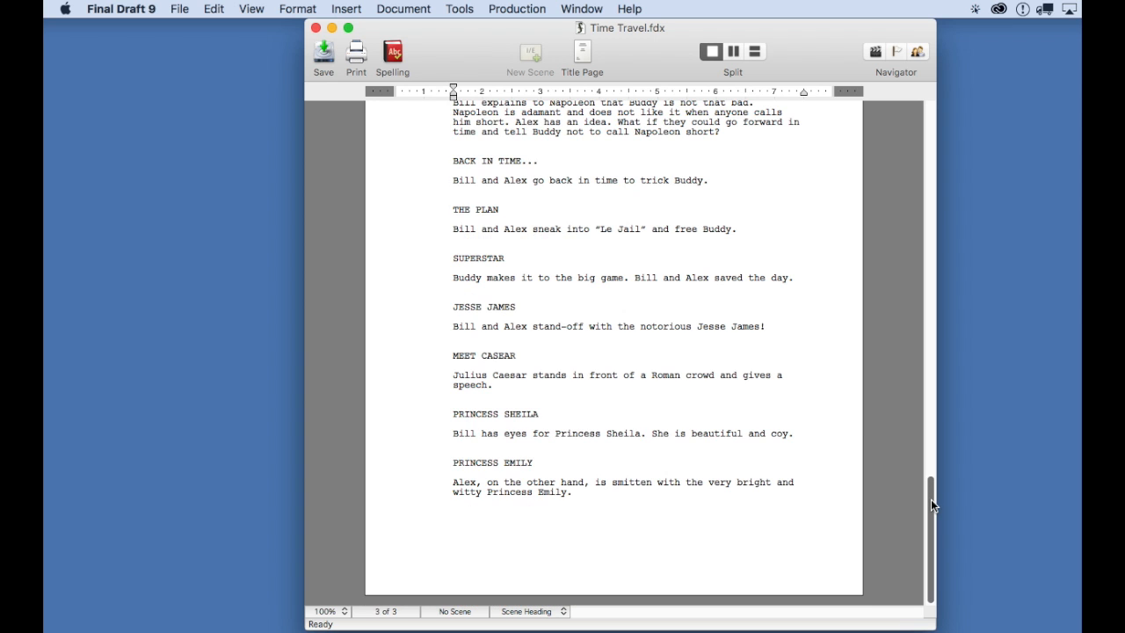